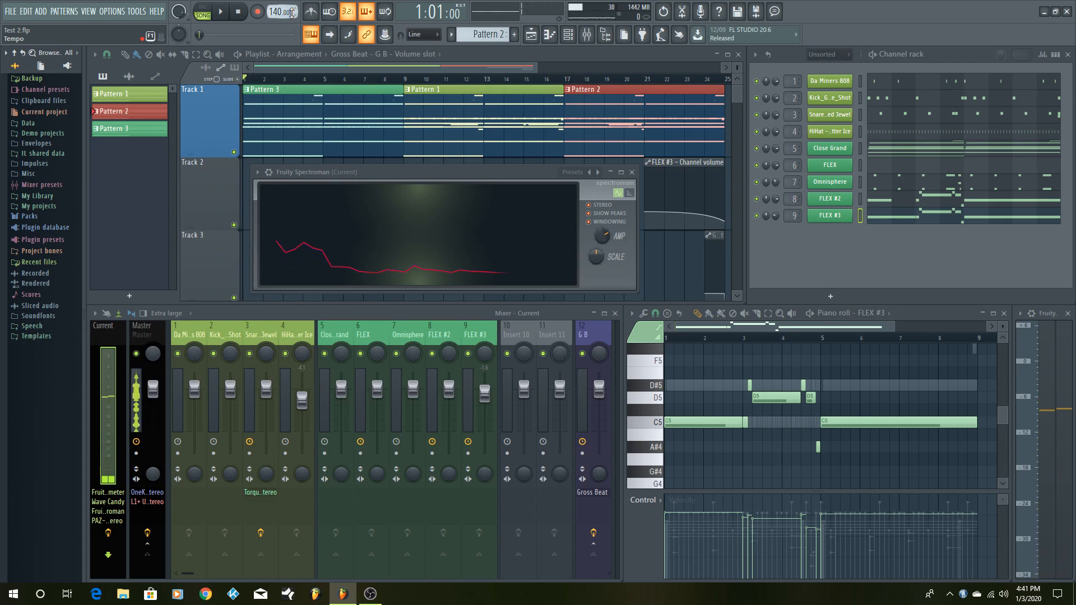
- Play the arrangement in song mode and stop playback
{"action": "key", "text": "space"}
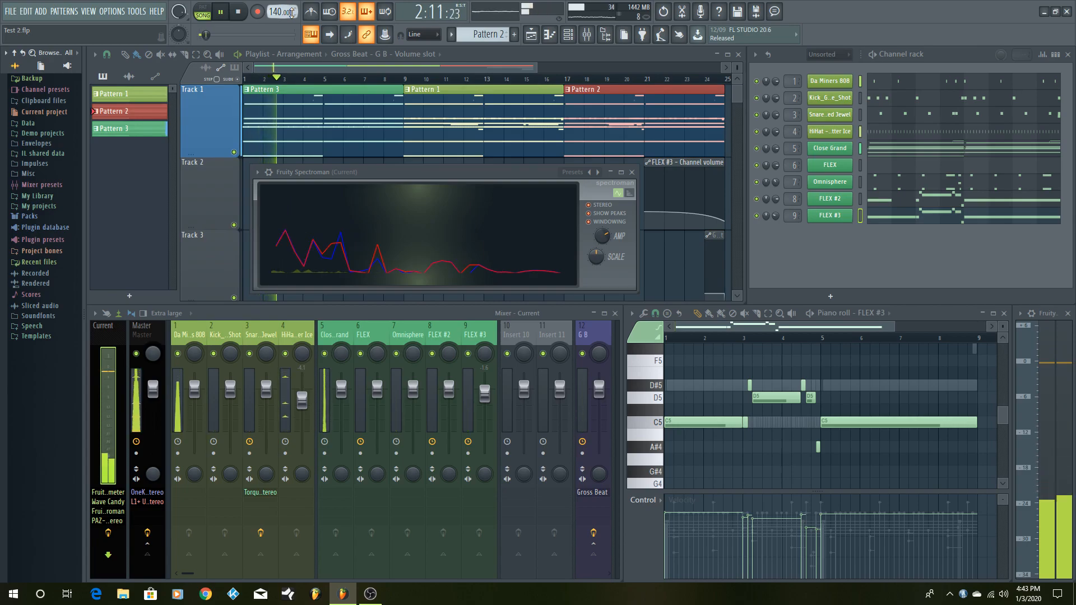
{"action": "key", "text": "space"}
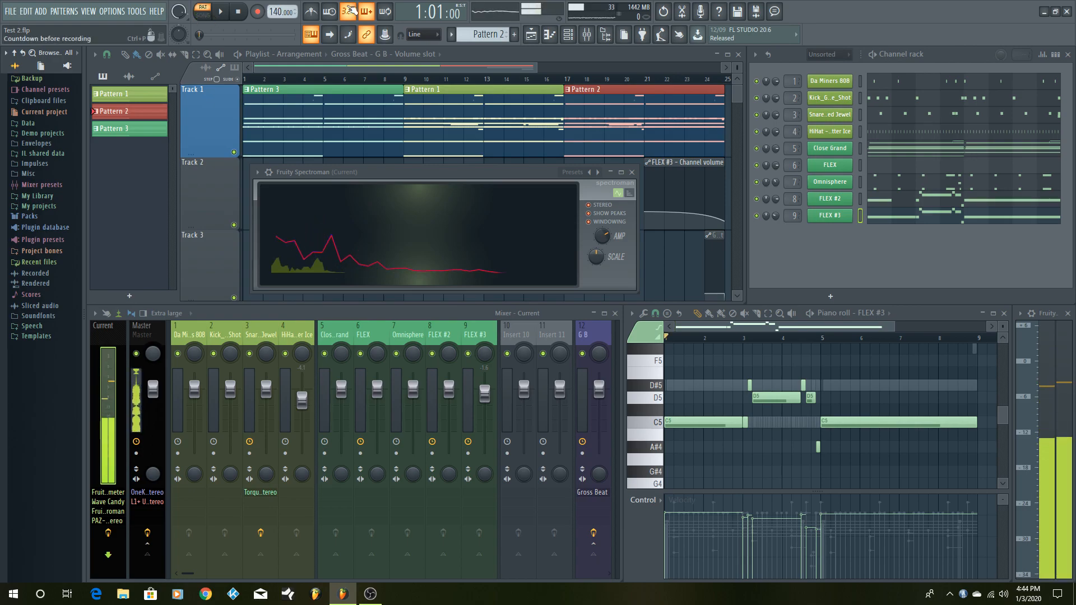
- Mute all nine channels in the channel rack and audition the metronome on its own
{"action": "left_click", "coordinate": [757, 81]}
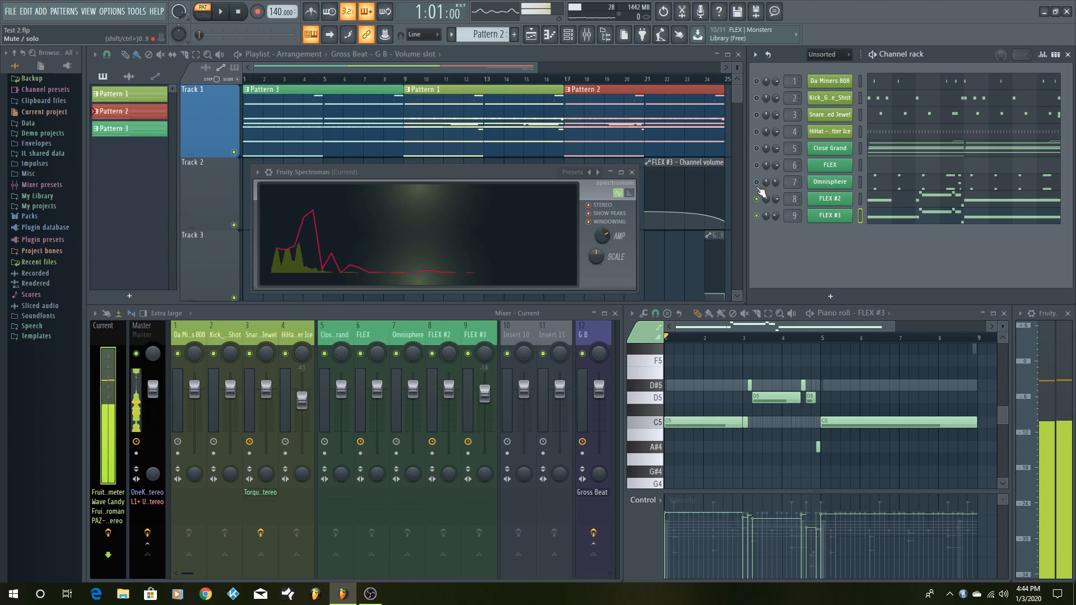
{"action": "left_click", "coordinate": [756, 216]}
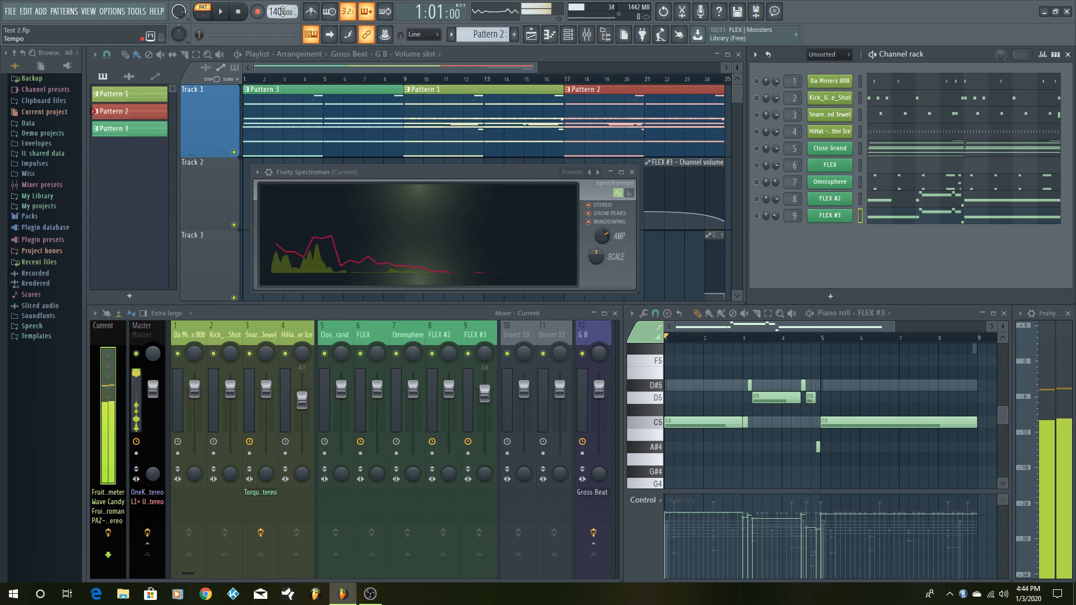
{"action": "left_click", "coordinate": [315, 11]}
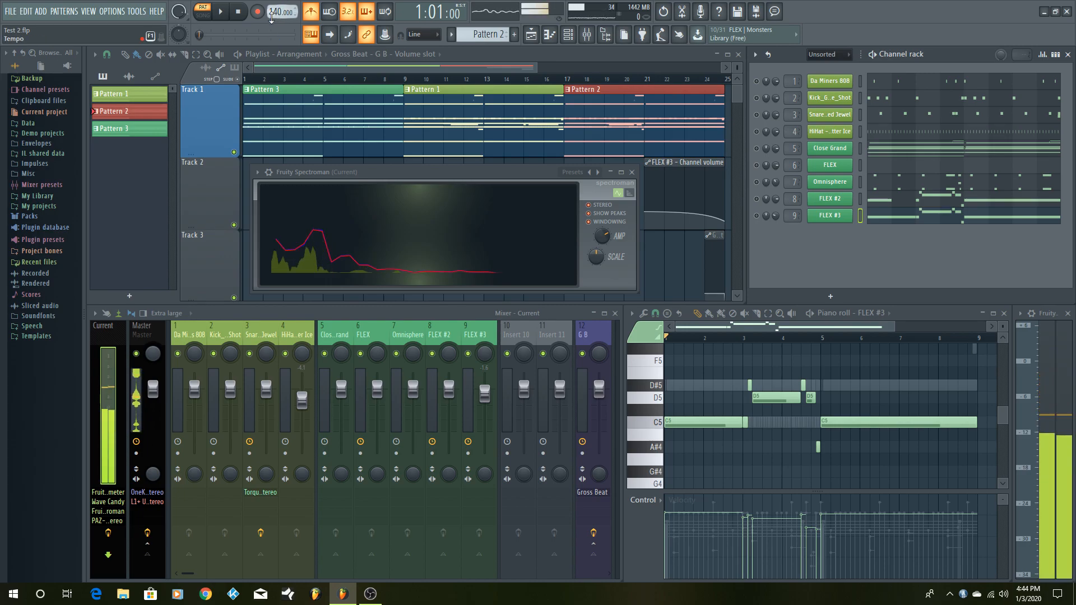
{"action": "left_click", "coordinate": [221, 11]}
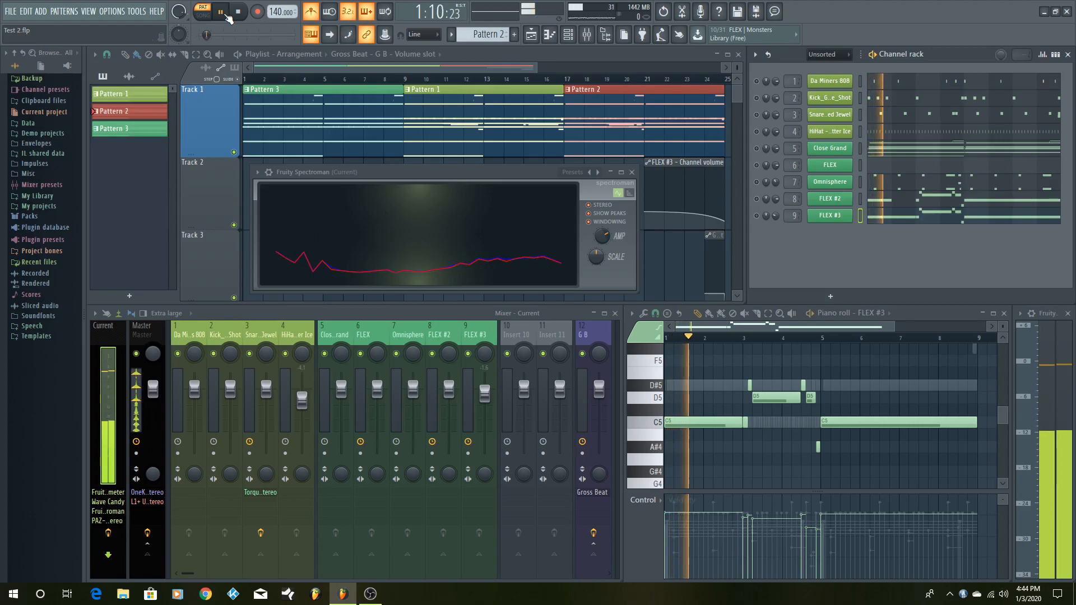
{"action": "key", "text": "space"}
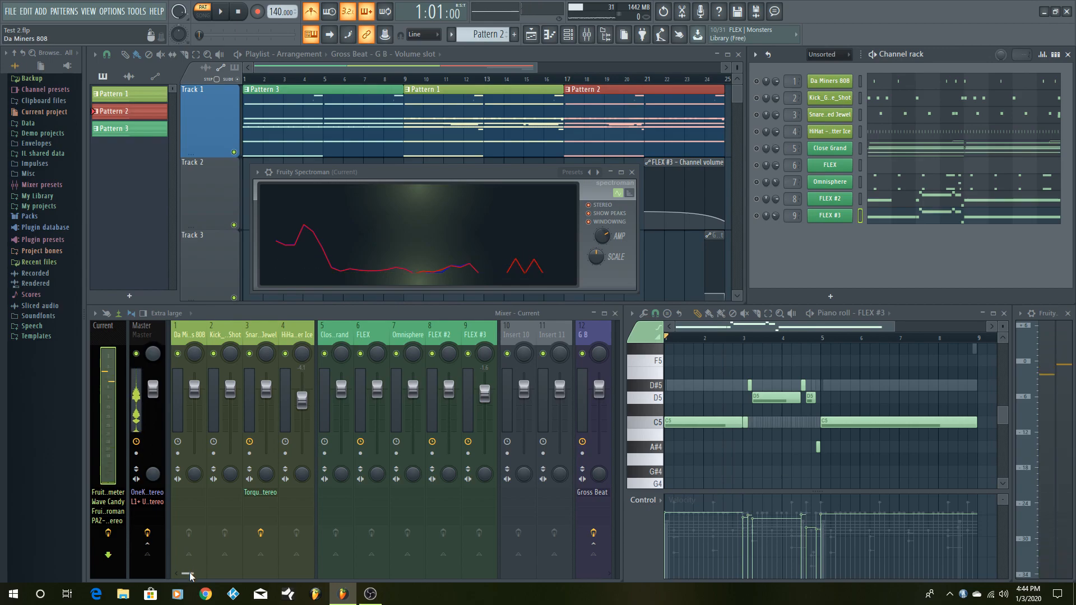
- Play the metronome while watching the levels of the last mixer inserts
{"action": "scroll", "coordinate": [298, 560], "scroll_direction": "down", "scroll_amount": 1}
{"action": "left_click_drag", "start_coordinate": [211, 573], "coordinate": [599, 574]}
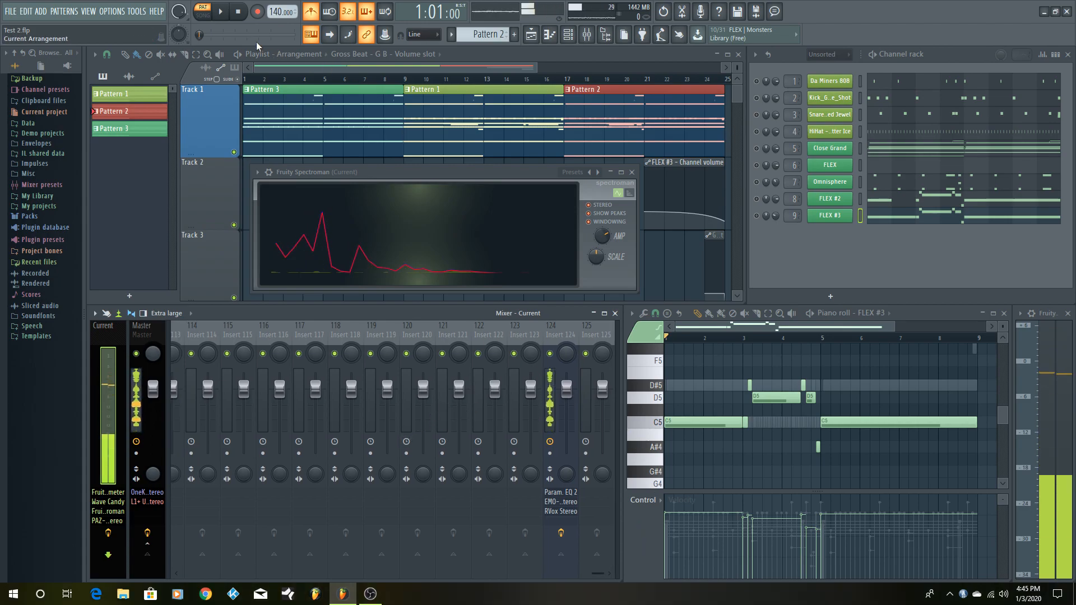
{"action": "left_click", "coordinate": [221, 14]}
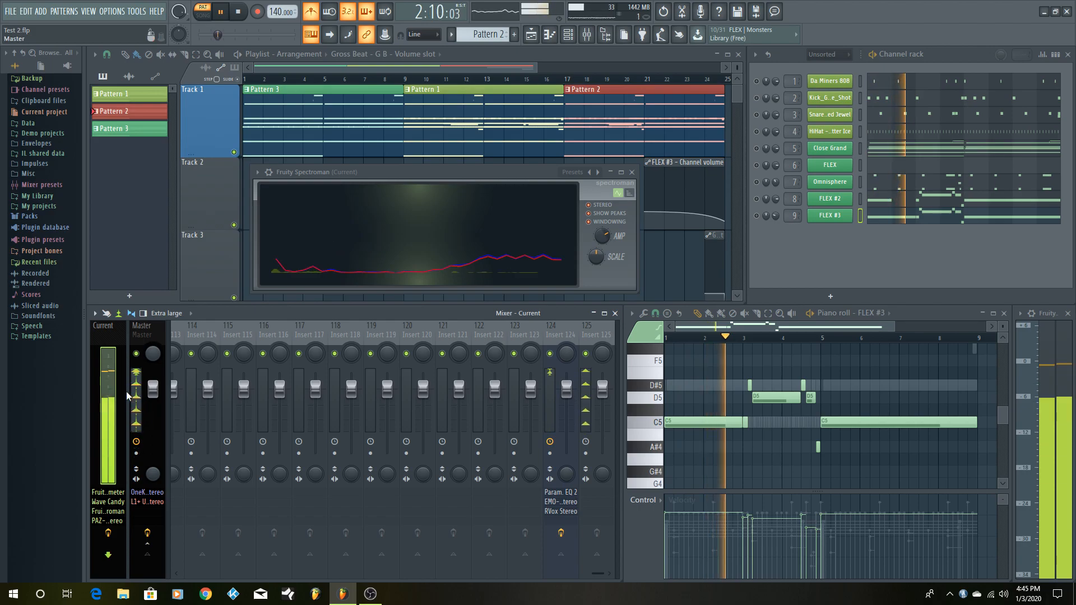
{"action": "key", "text": "space"}
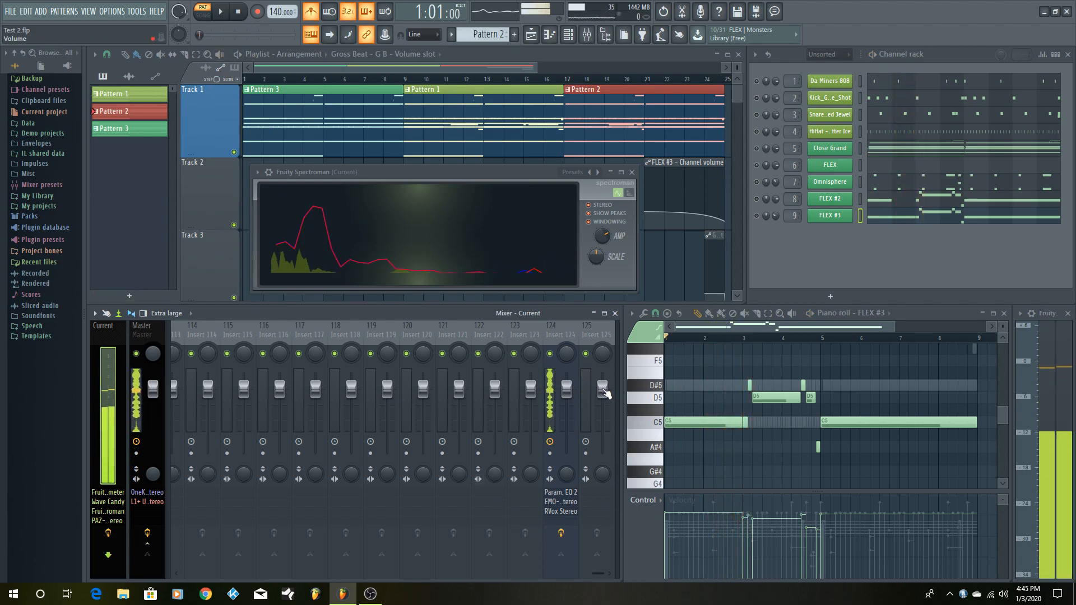
- Lower the Insert 125 fader and adjust it by ear while the metronome plays
{"action": "left_click", "coordinate": [604, 390]}
{"action": "left_click_drag", "start_coordinate": [602, 388], "coordinate": [602, 416]}
{"action": "left_click", "coordinate": [221, 11]}
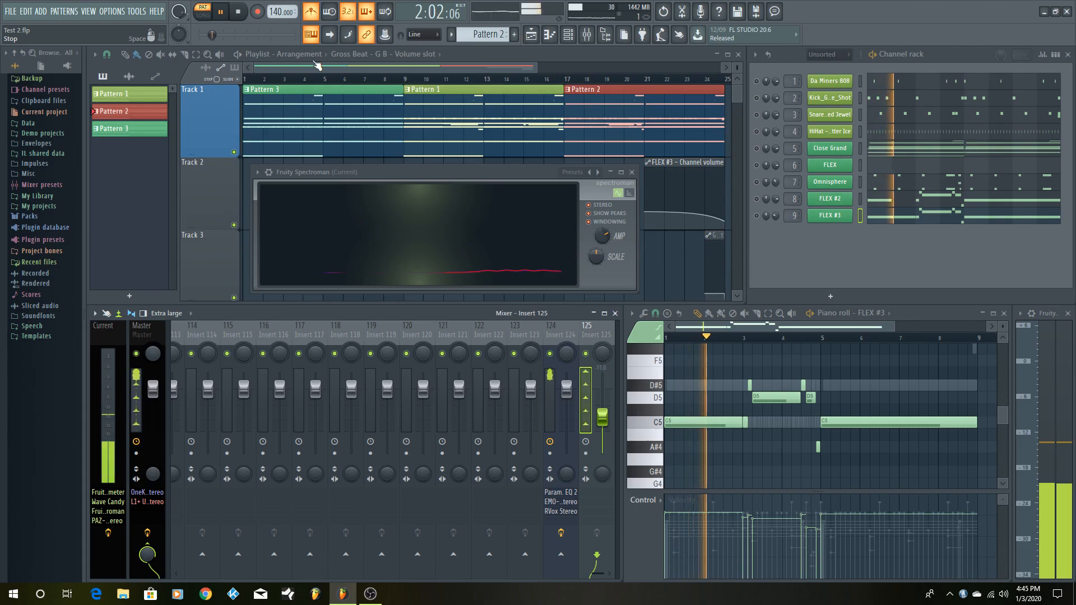
{"action": "left_click_drag", "start_coordinate": [602, 417], "coordinate": [603, 411]}
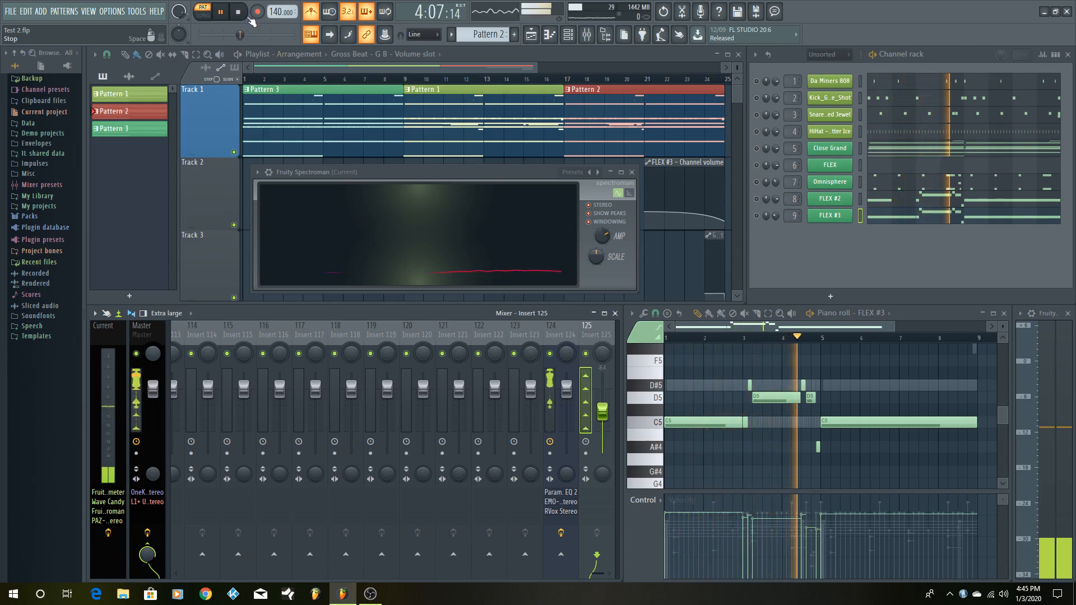
{"action": "key", "text": "space"}
- Check which mixer track is assigned as the preview track in the audio settings
{"action": "left_click_drag", "start_coordinate": [597, 573], "coordinate": [143, 551]}
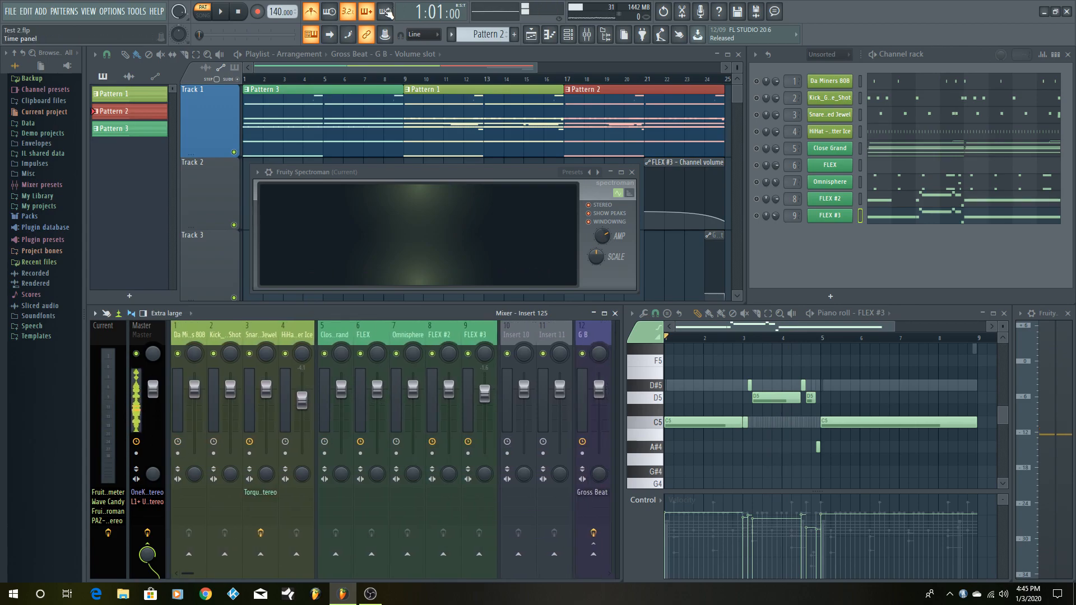
{"action": "left_click", "coordinate": [117, 12]}
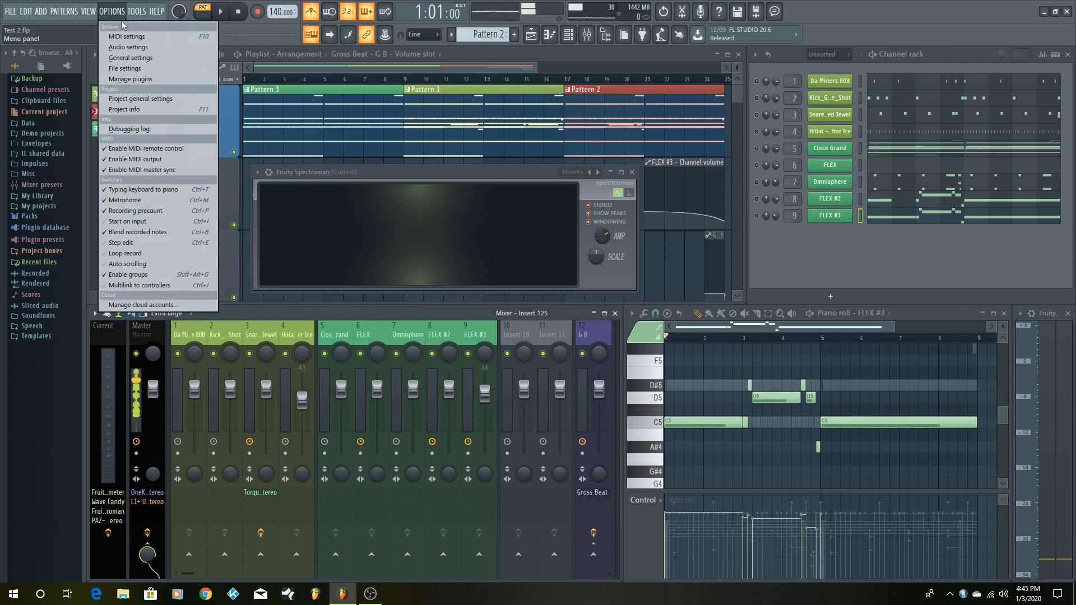
{"action": "left_click", "coordinate": [122, 48]}
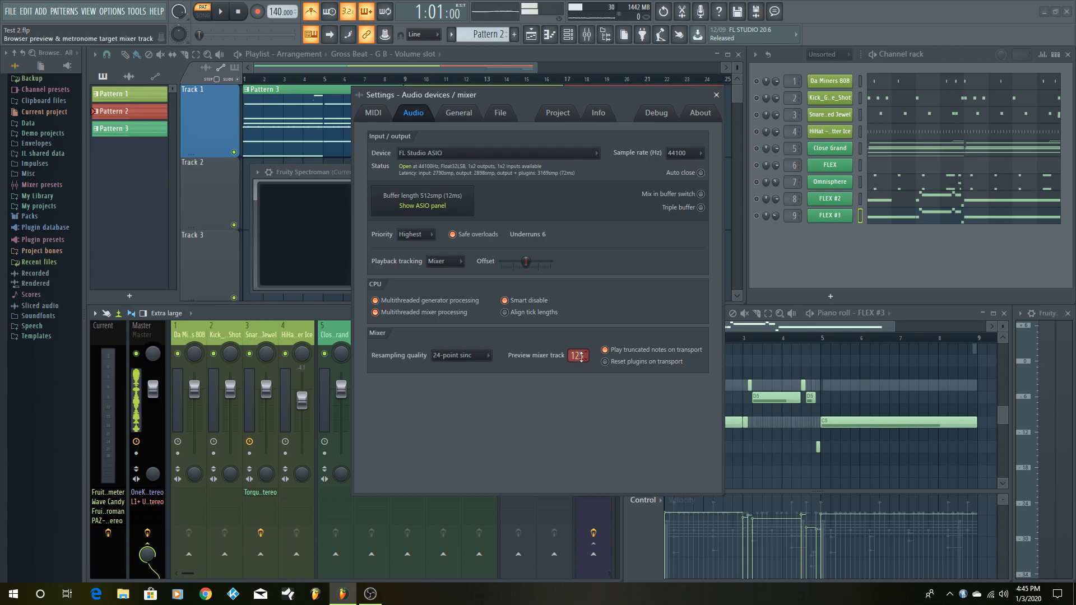
{"action": "left_click", "coordinate": [716, 95]}
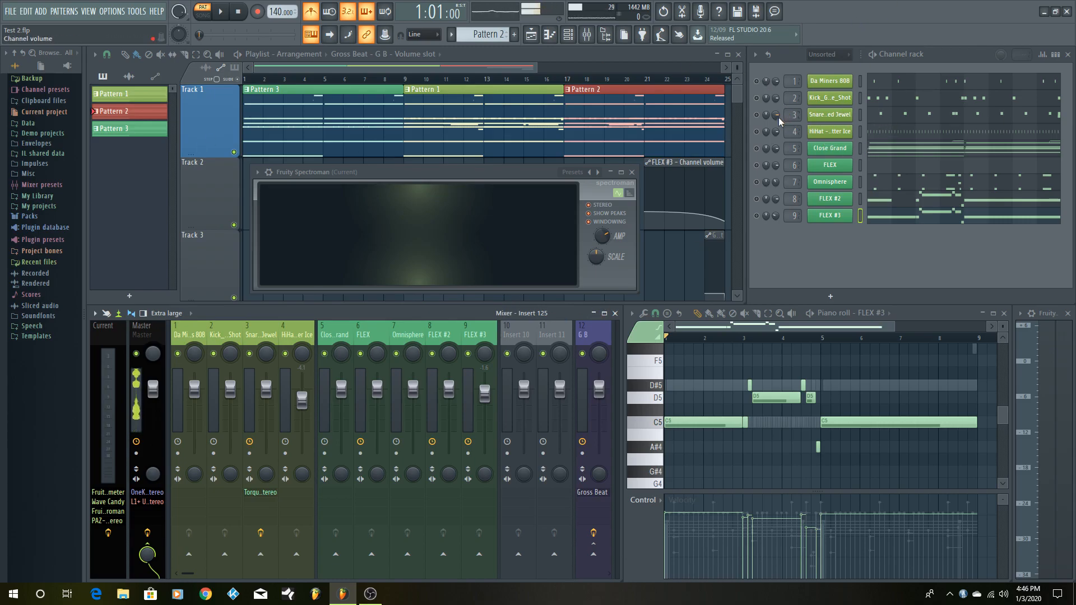
- Unmute the Snare - Abandoned Jewel channel and open its notes in a maximized piano roll
{"action": "left_click", "coordinate": [757, 115]}
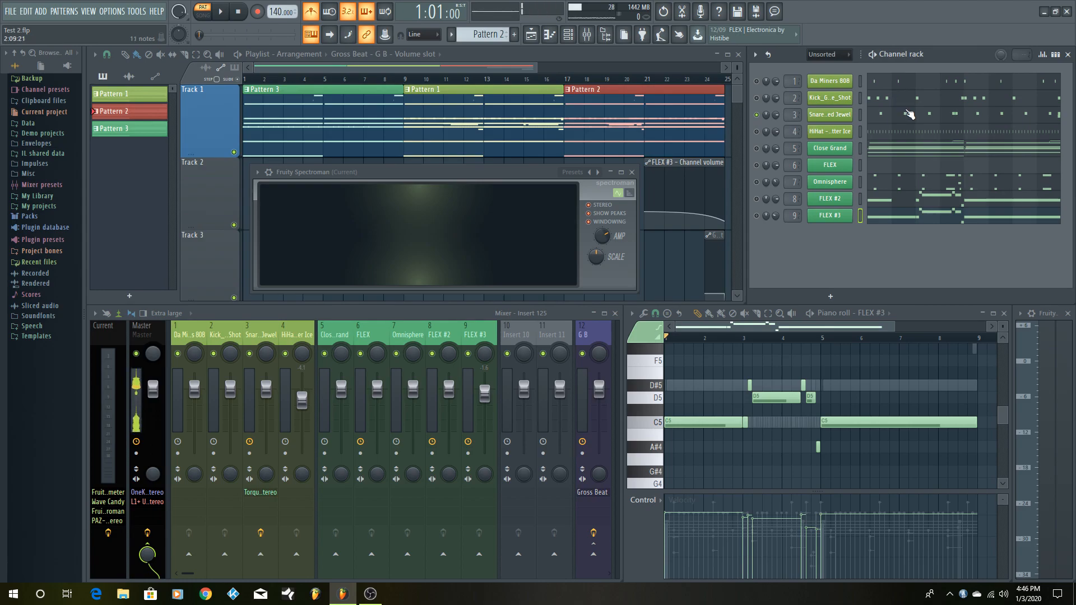
{"action": "left_click", "coordinate": [137, 331]}
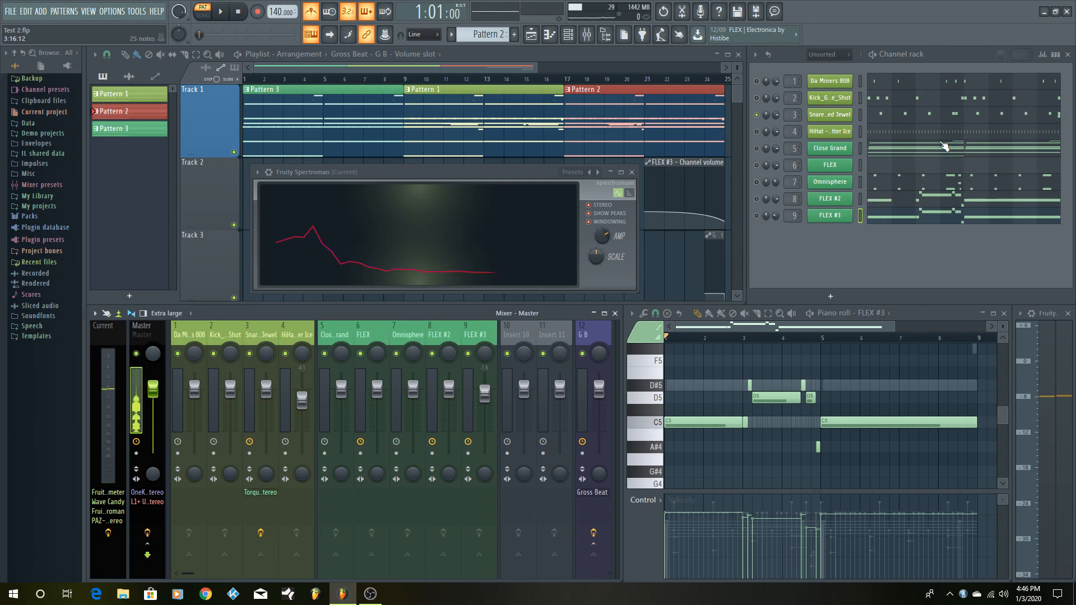
{"action": "left_click", "coordinate": [912, 123]}
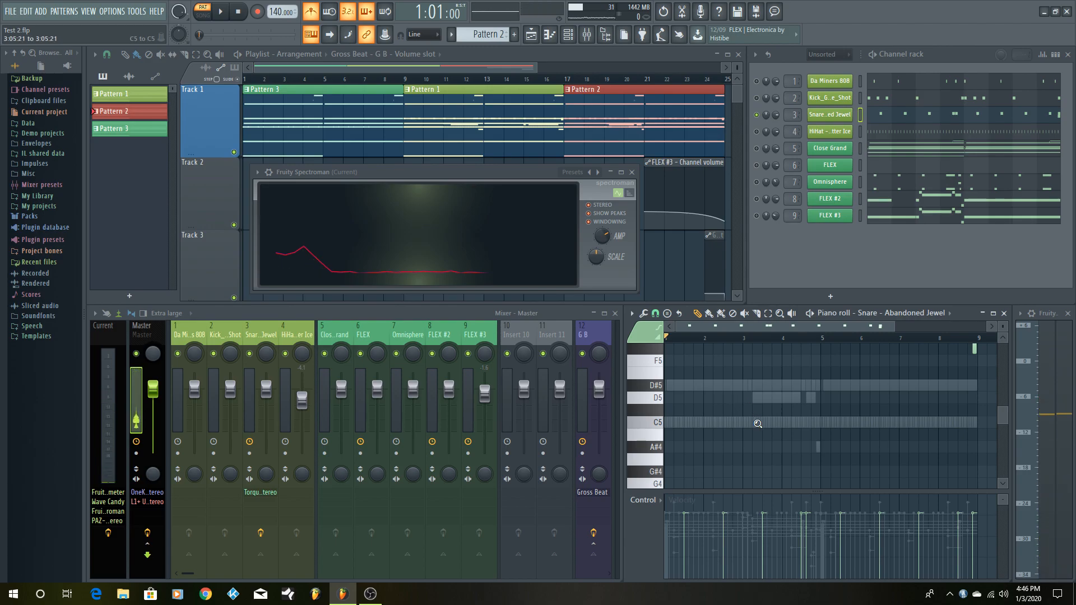
{"action": "scroll", "coordinate": [756, 422], "scroll_direction": "up", "scroll_amount": 3}
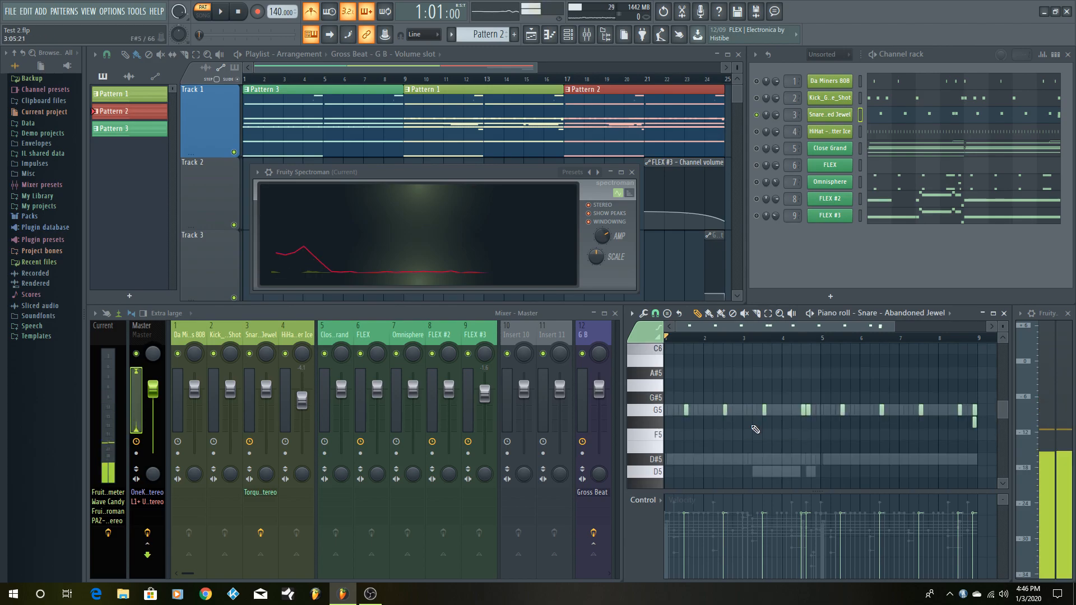
{"action": "left_click", "coordinate": [993, 314]}
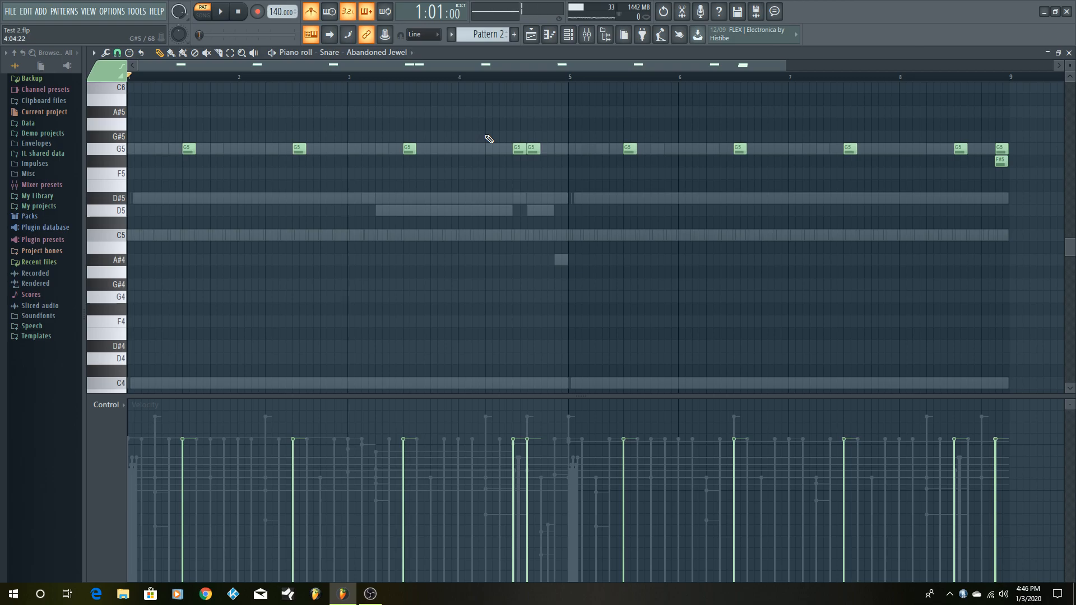
- Play the snare pattern against the metronome and stop playback
{"action": "left_click", "coordinate": [222, 12]}
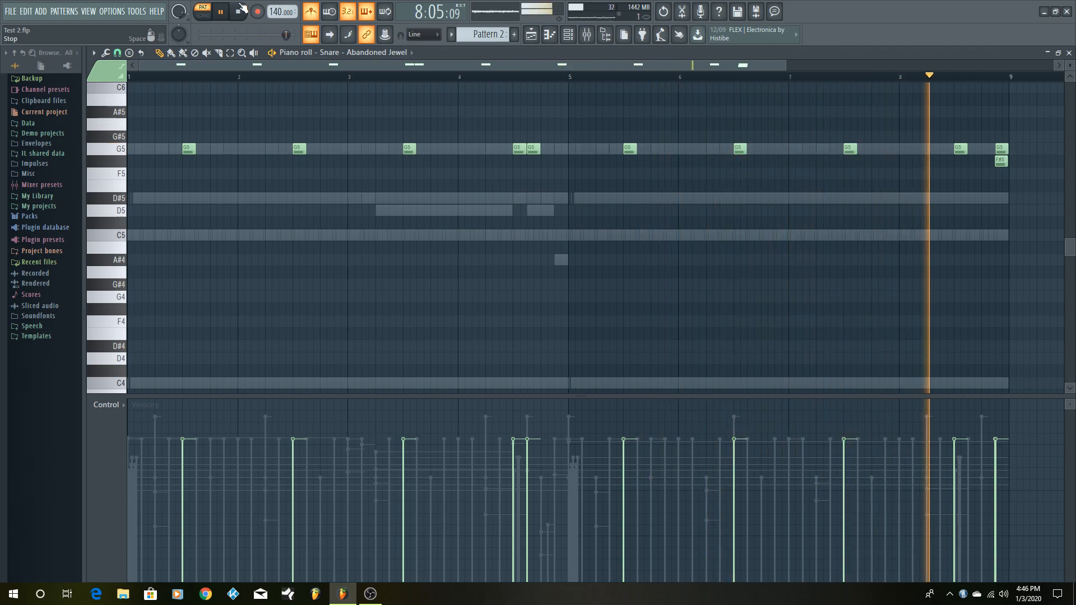
{"action": "key", "text": "space"}
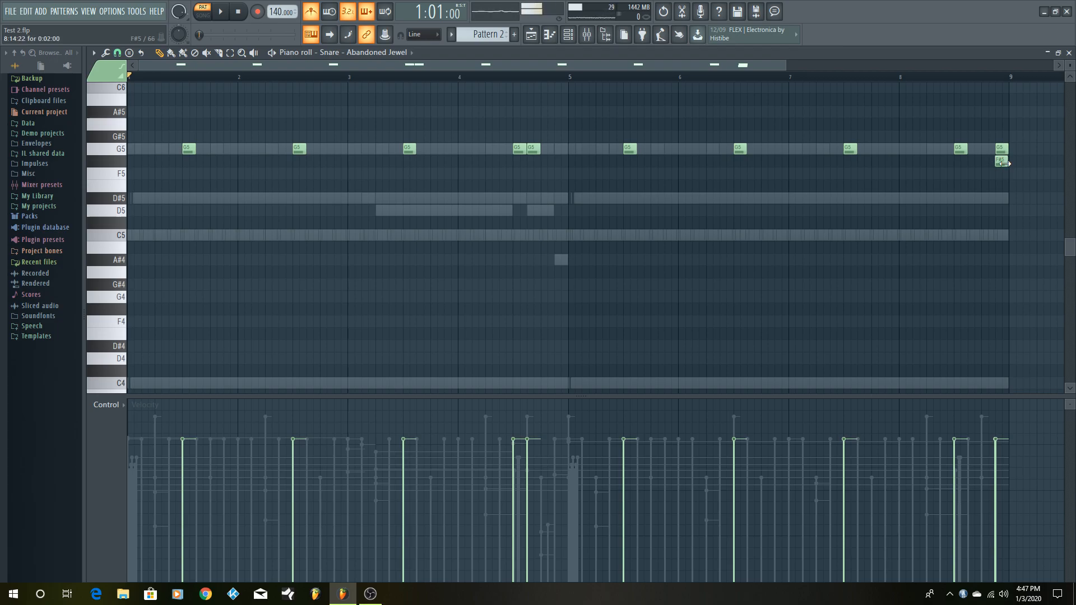
- Try an extra E5 snare note under the bar 8 hit, shifted slightly earlier, and remove it
{"action": "left_click", "coordinate": [960, 151]}
{"action": "left_click", "coordinate": [957, 186]}
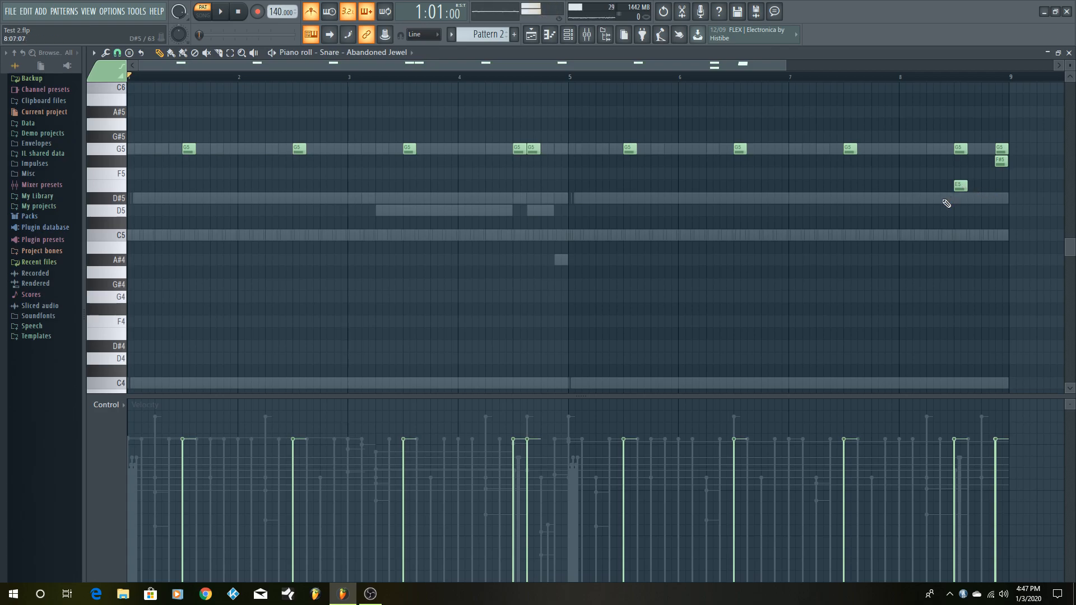
{"action": "left_click_drag", "start_coordinate": [959, 187], "coordinate": [958, 187]}
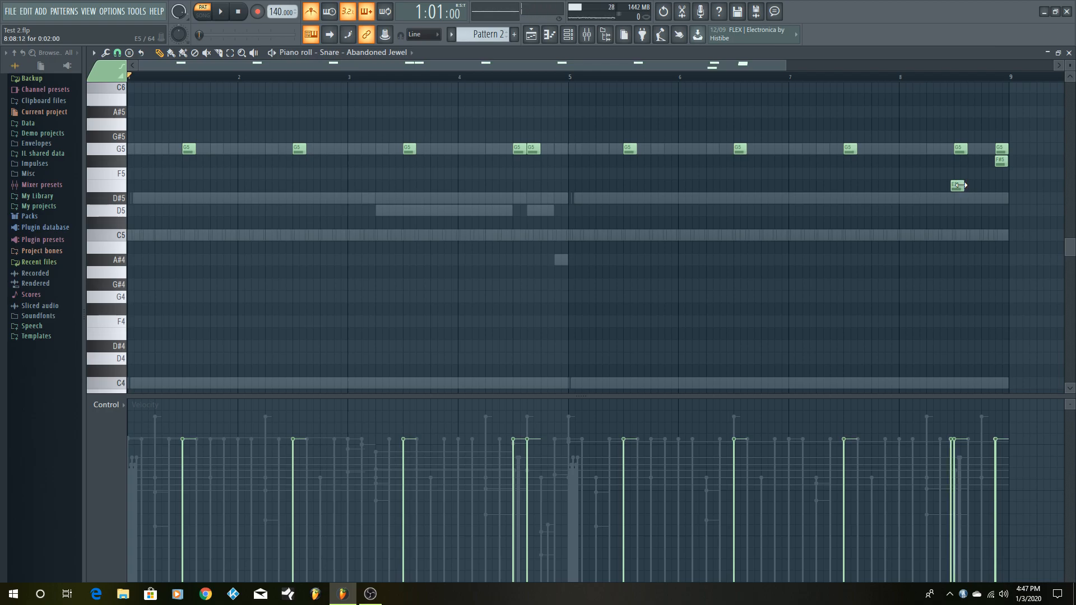
{"action": "left_click_drag", "start_coordinate": [959, 184], "coordinate": [1003, 162]}
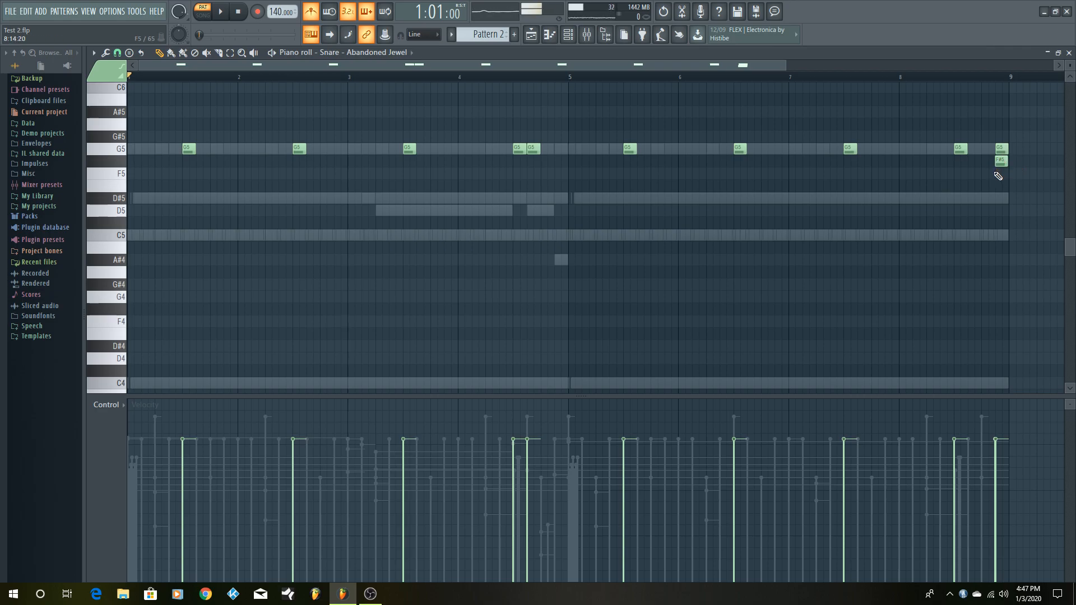
- Replay the snare pattern with the metronome and restore the piano roll to its smaller size
{"action": "key", "text": "space"}
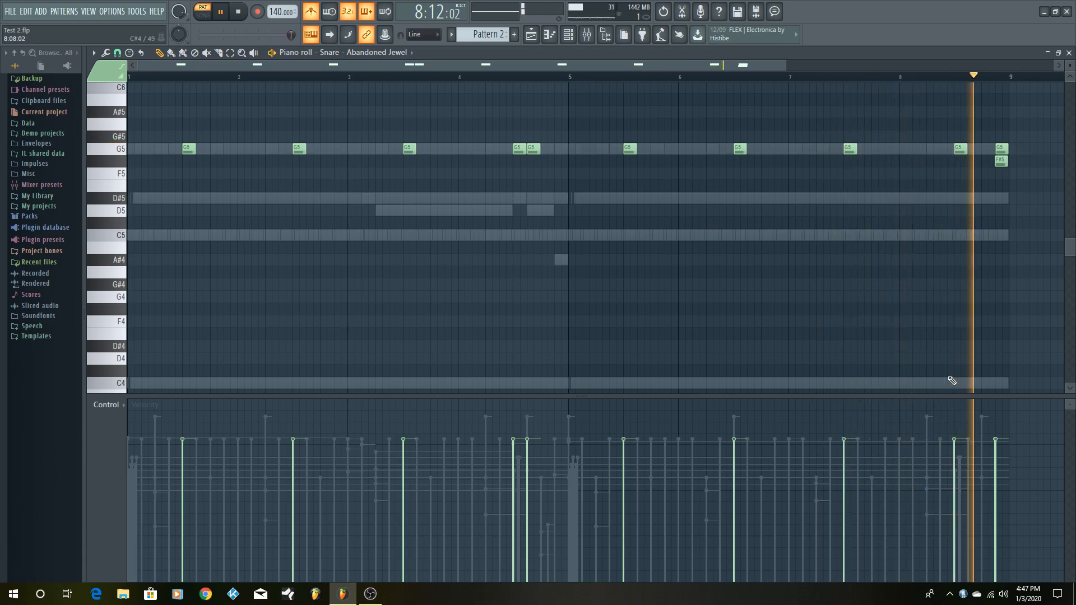
{"action": "key", "text": "space"}
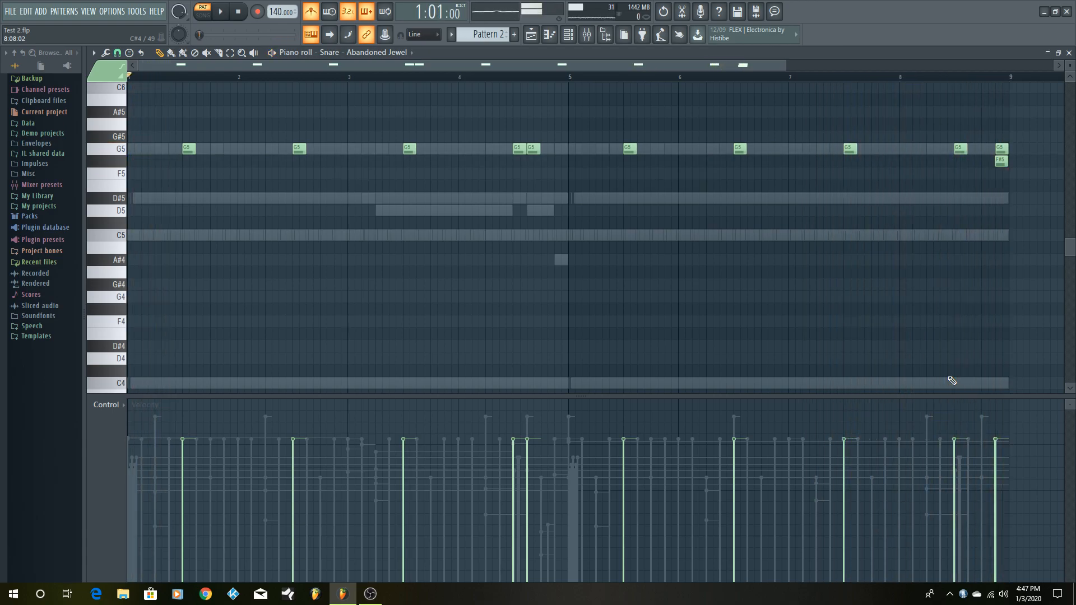
{"action": "left_click", "coordinate": [1058, 52]}
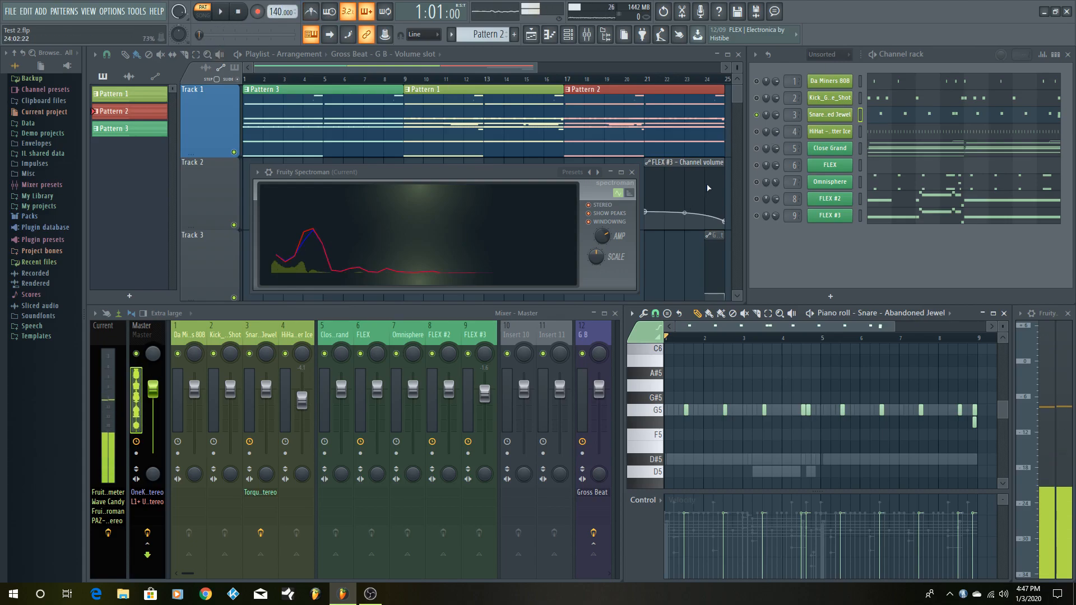
- Unmute the HiHat - Bitter Ice channel and open its notes in a maximized piano roll
{"action": "left_click", "coordinate": [757, 132]}
{"action": "left_click", "coordinate": [990, 134]}
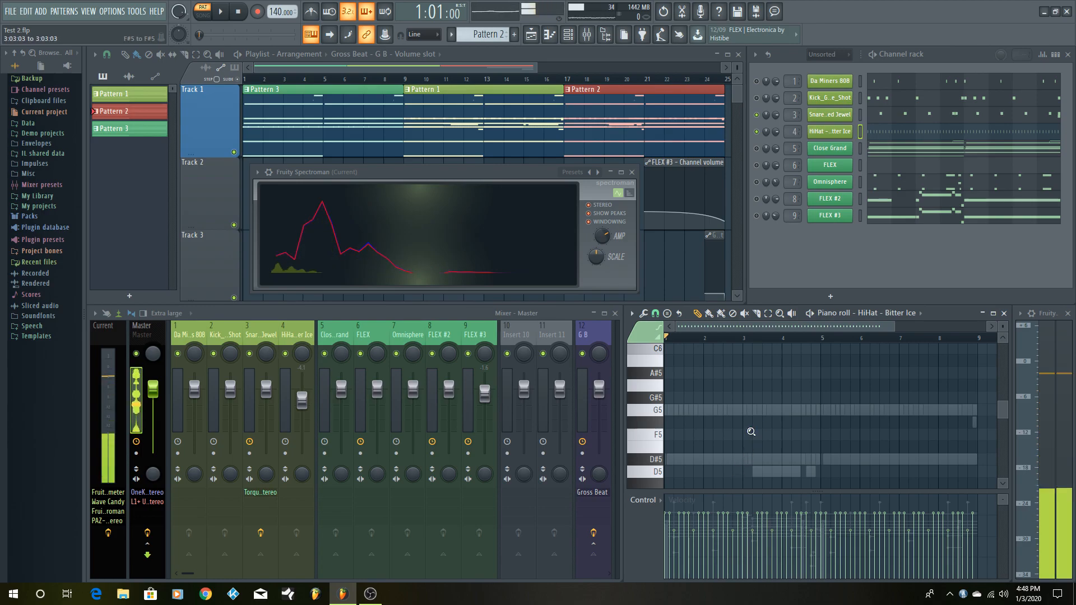
{"action": "scroll", "coordinate": [752, 432], "scroll_direction": "down", "scroll_amount": 3}
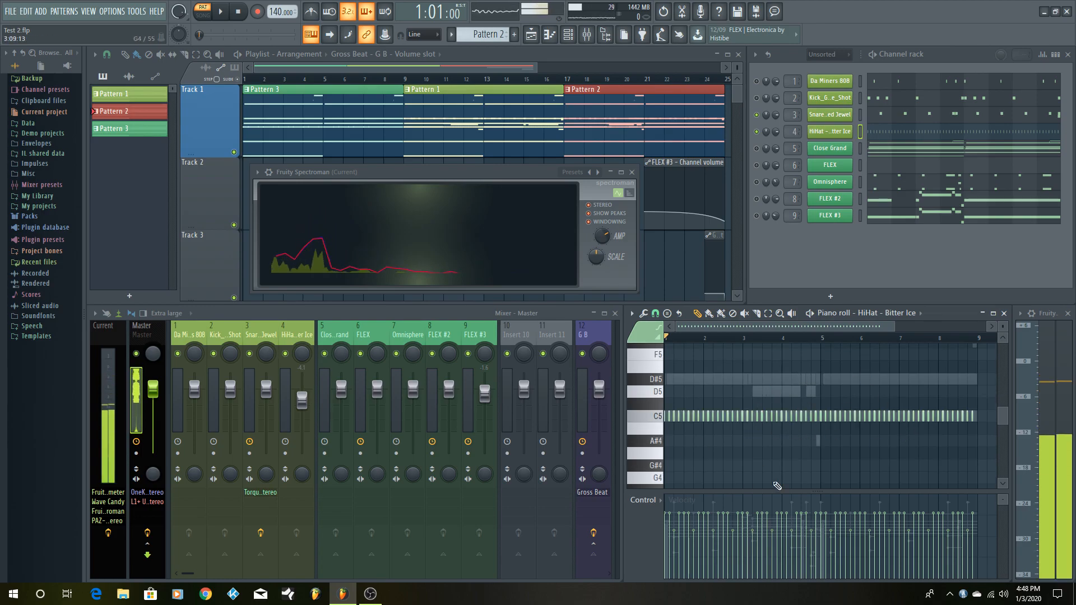
{"action": "left_click", "coordinate": [992, 313]}
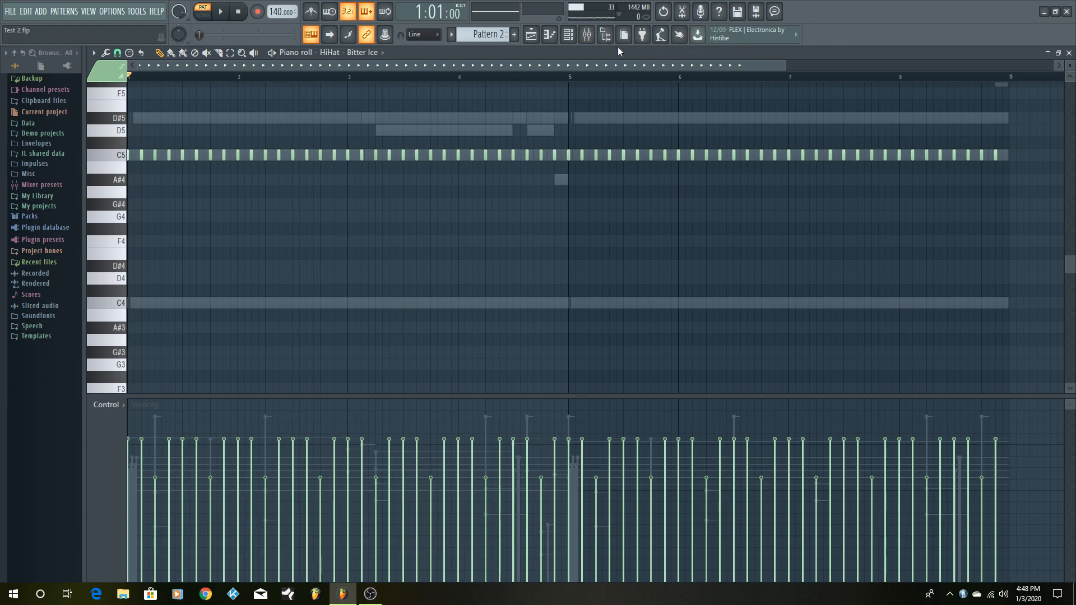
- Apply Fill each 2 steps to the HiHat - Bitter Ice channel in the channel rack
{"action": "left_click", "coordinate": [570, 36]}
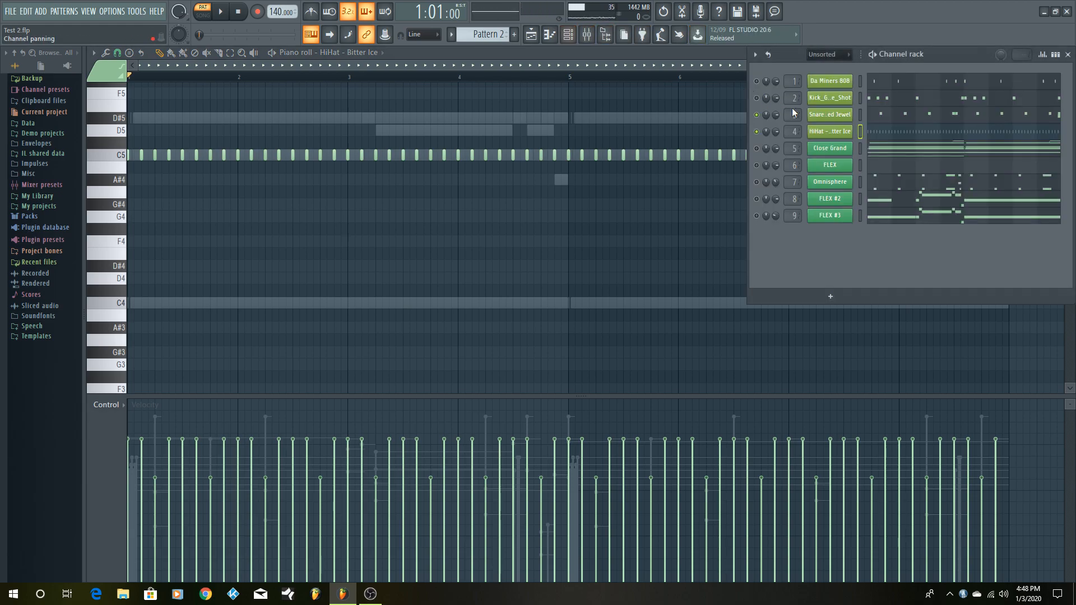
{"action": "right_click", "coordinate": [827, 132]}
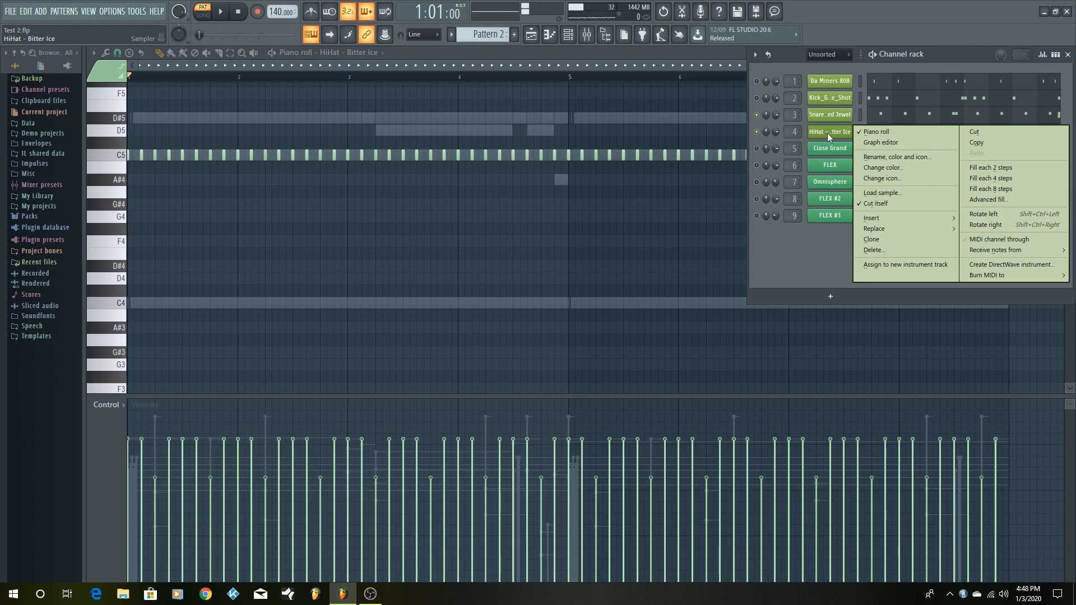
{"action": "left_click", "coordinate": [1017, 167]}
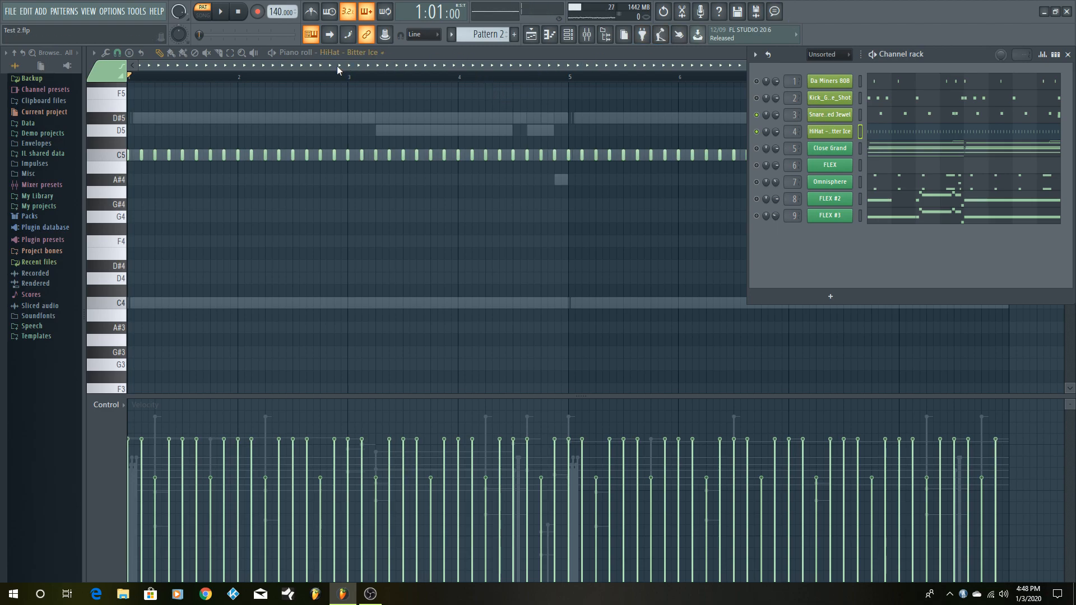
- Load the 808 CH hi-hat sample from the Packs Drums Hats folder into a new channel and close its sampler window
{"action": "left_click", "coordinate": [284, 54]}
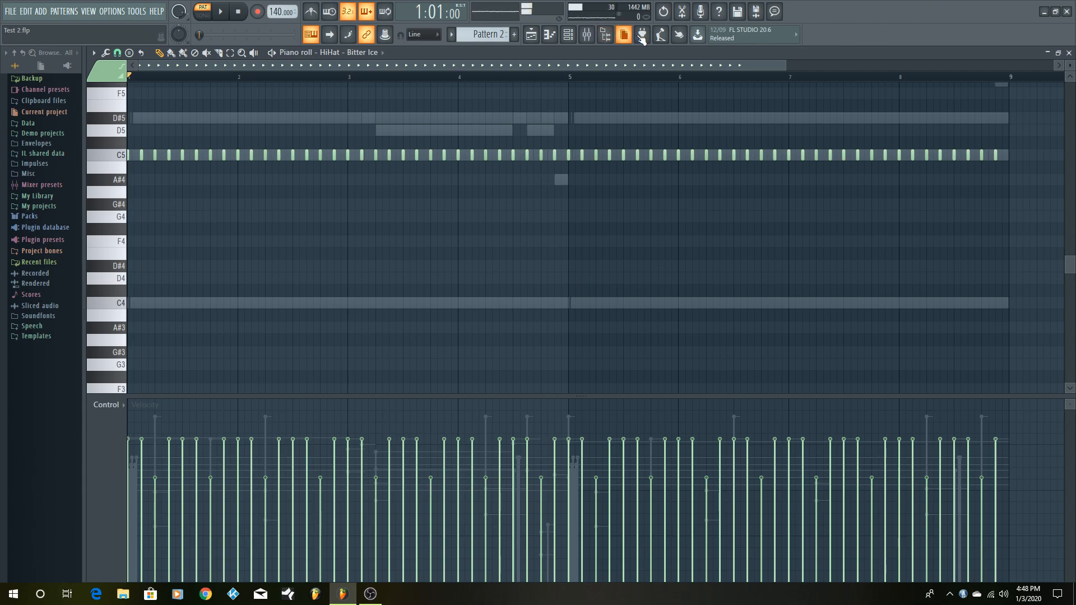
{"action": "left_click", "coordinate": [570, 36]}
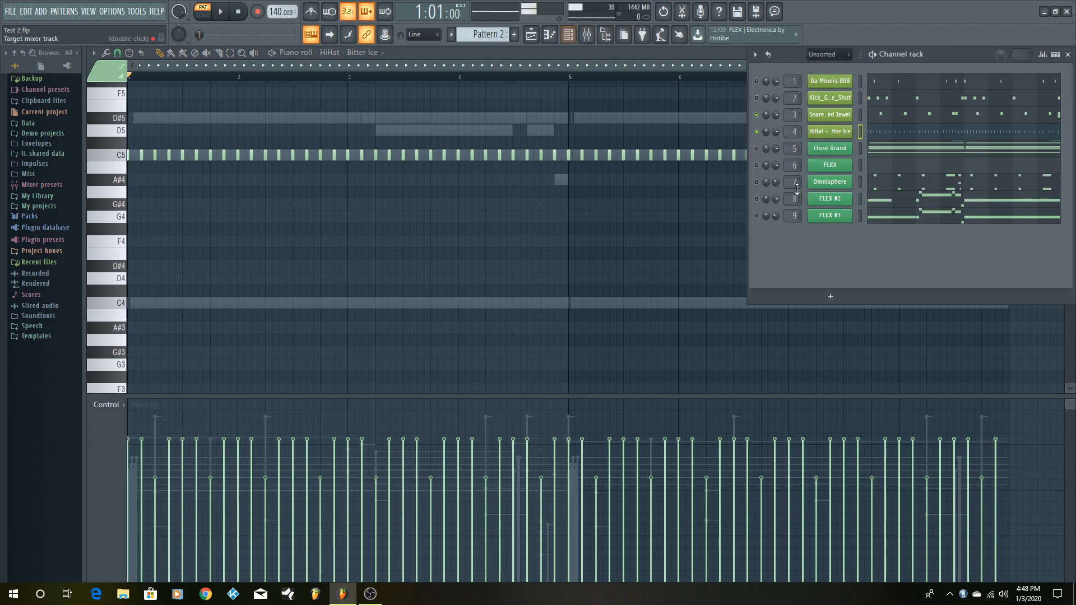
{"action": "left_click", "coordinate": [37, 217]}
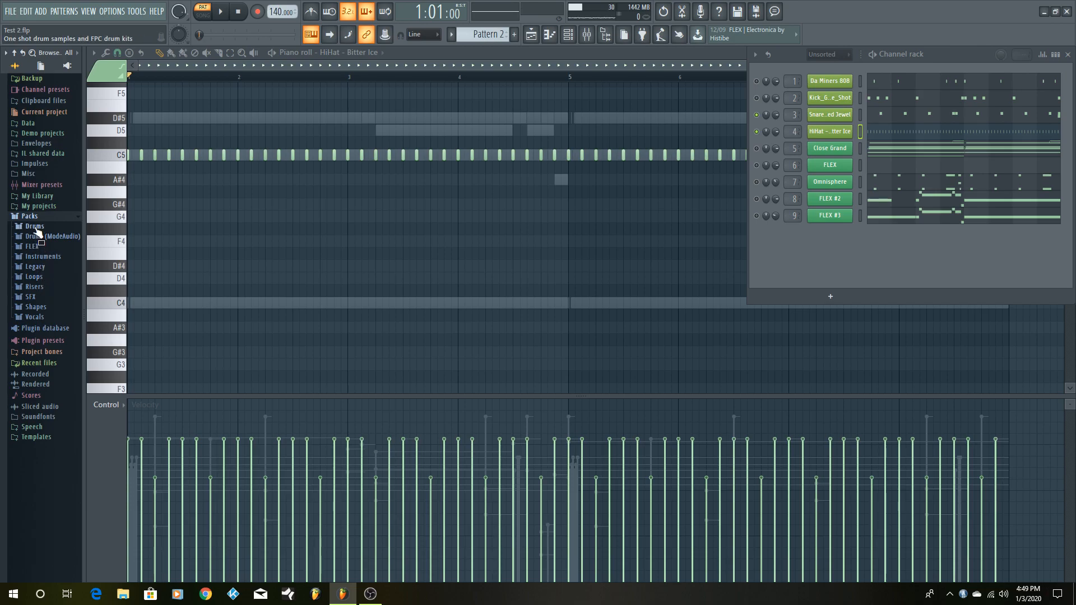
{"action": "left_click", "coordinate": [34, 227]}
{"action": "right_click", "coordinate": [38, 248]}
{"action": "left_click", "coordinate": [38, 248]}
{"action": "left_click", "coordinate": [37, 247]}
{"action": "left_click", "coordinate": [36, 265]}
{"action": "left_click_drag", "start_coordinate": [38, 268], "coordinate": [39, 274]}
{"action": "right_click", "coordinate": [39, 274]}
{"action": "left_click", "coordinate": [56, 284]}
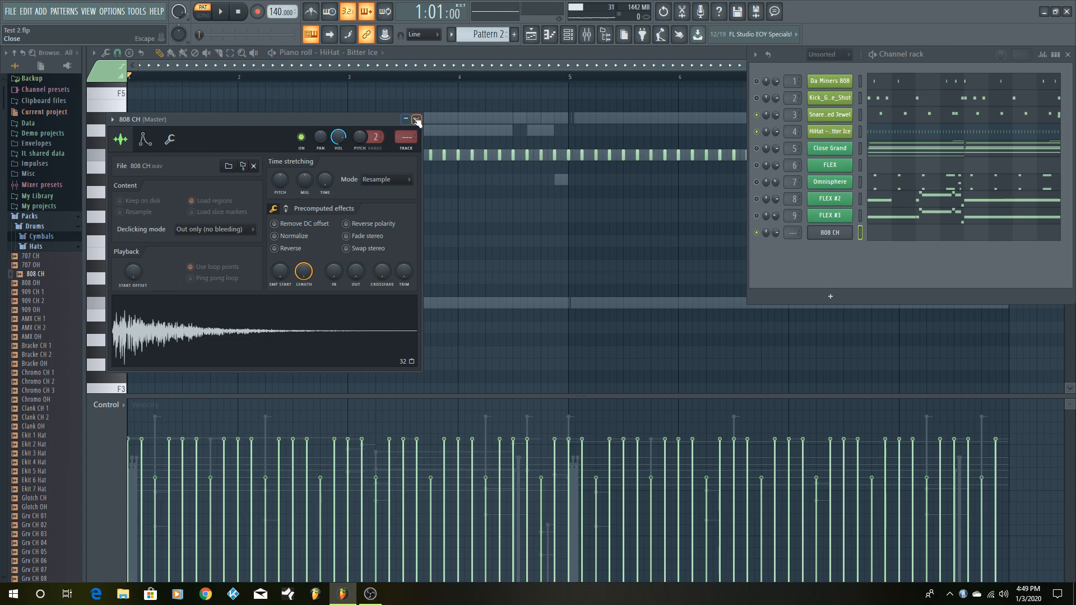
{"action": "left_click", "coordinate": [416, 120]}
- Apply Fill each 2 steps to the 808 CH channel and open its notes in the piano roll
{"action": "right_click", "coordinate": [819, 235]}
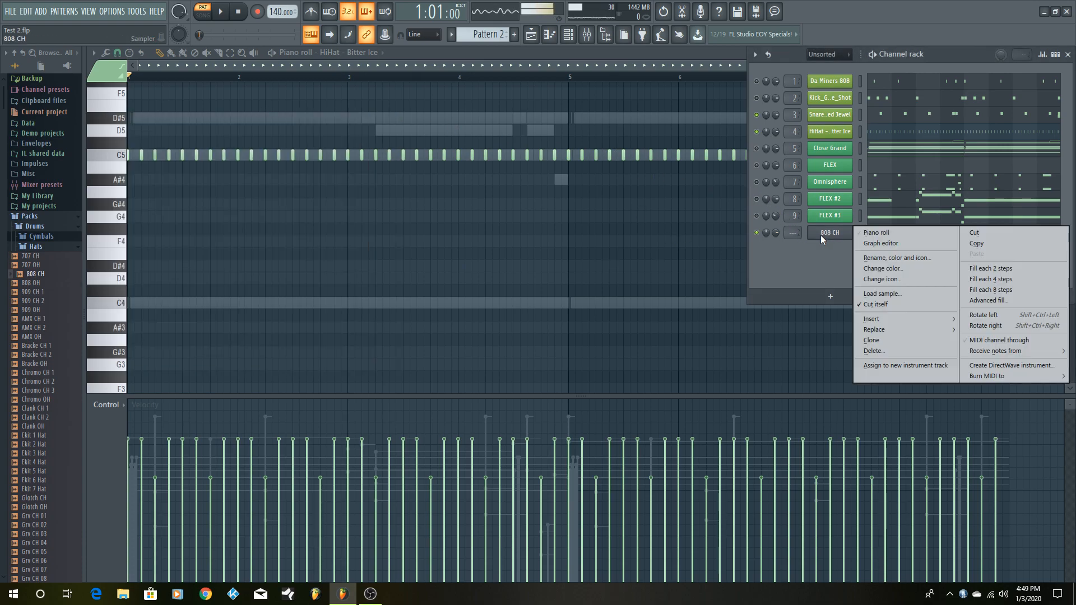
{"action": "left_click", "coordinate": [1000, 267]}
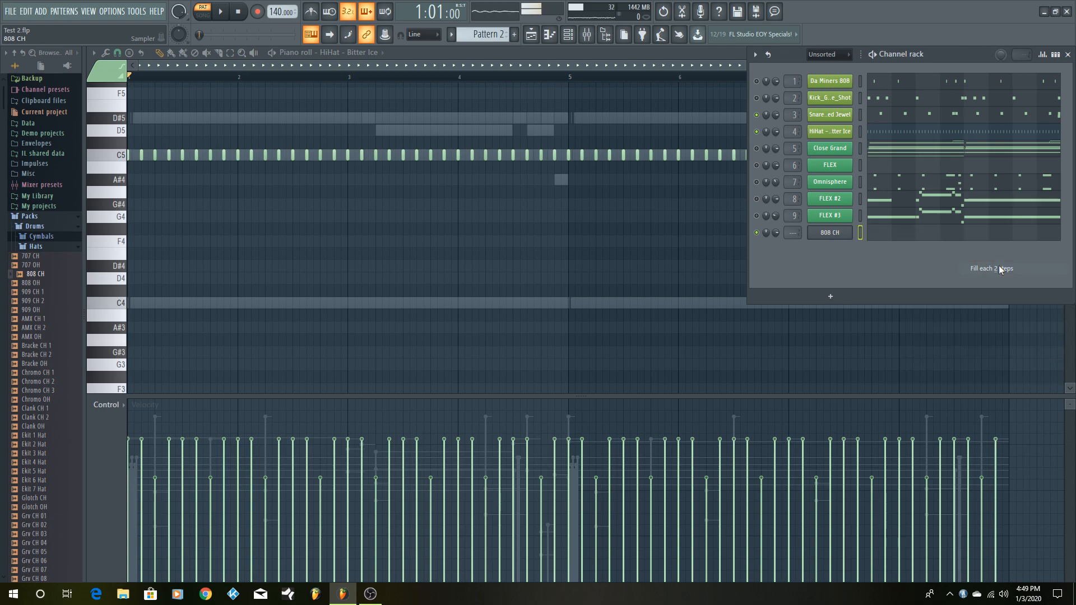
{"action": "left_click", "coordinate": [914, 236]}
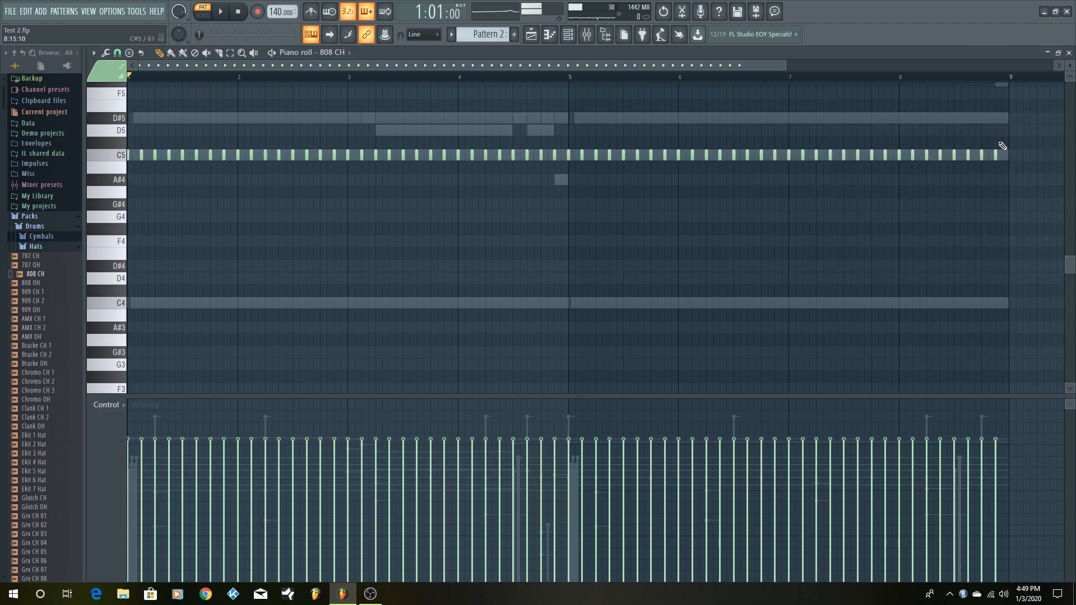
- Erase the 808 CH notes from bar 2 onward and lower the velocity of the third and seventh hits in bar 1
{"action": "left_click_drag", "start_coordinate": [998, 157], "coordinate": [628, 164]}
{"action": "left_click_drag", "start_coordinate": [754, 146], "coordinate": [241, 158]}
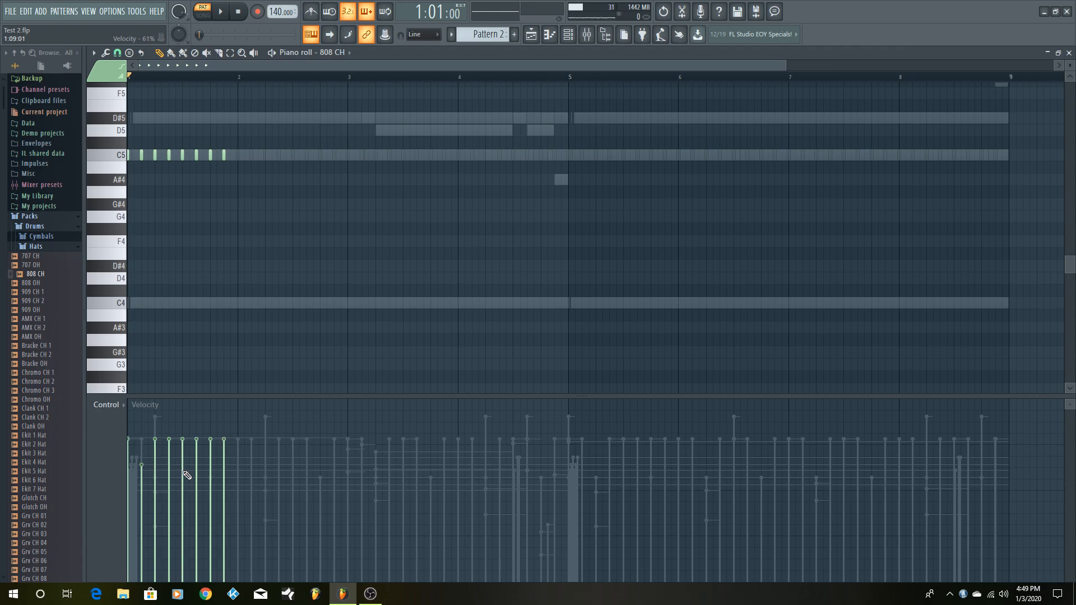
{"action": "key", "text": "ctrl+z"}
{"action": "left_click", "coordinate": [155, 472]}
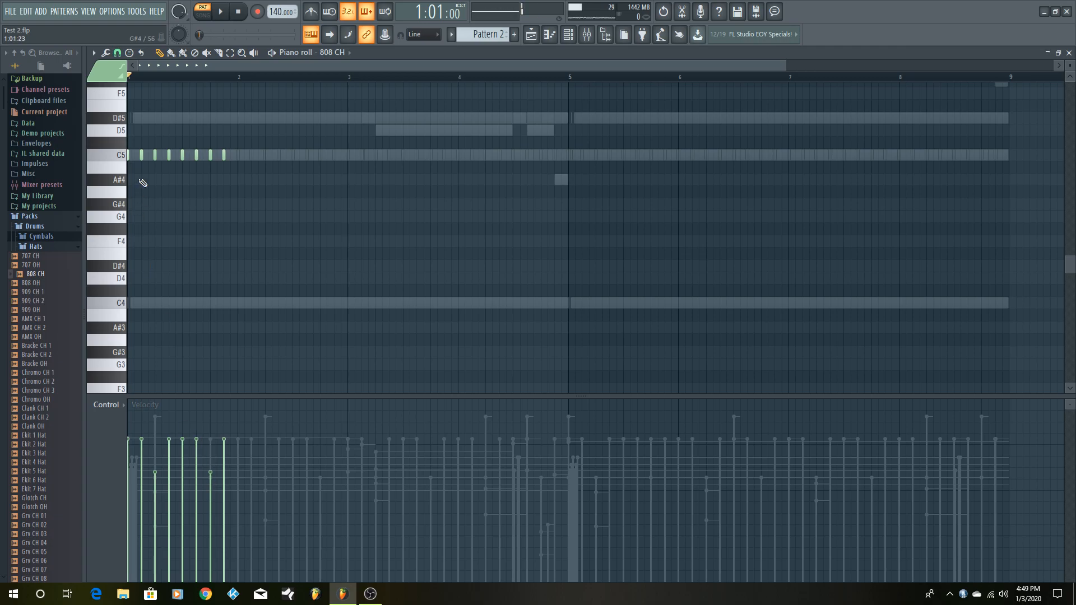
- Duplicate the bar 1 hi-hat notes into bar 2, and duplicate both bars into bars 3 and 4
{"action": "left_click", "coordinate": [118, 161]}
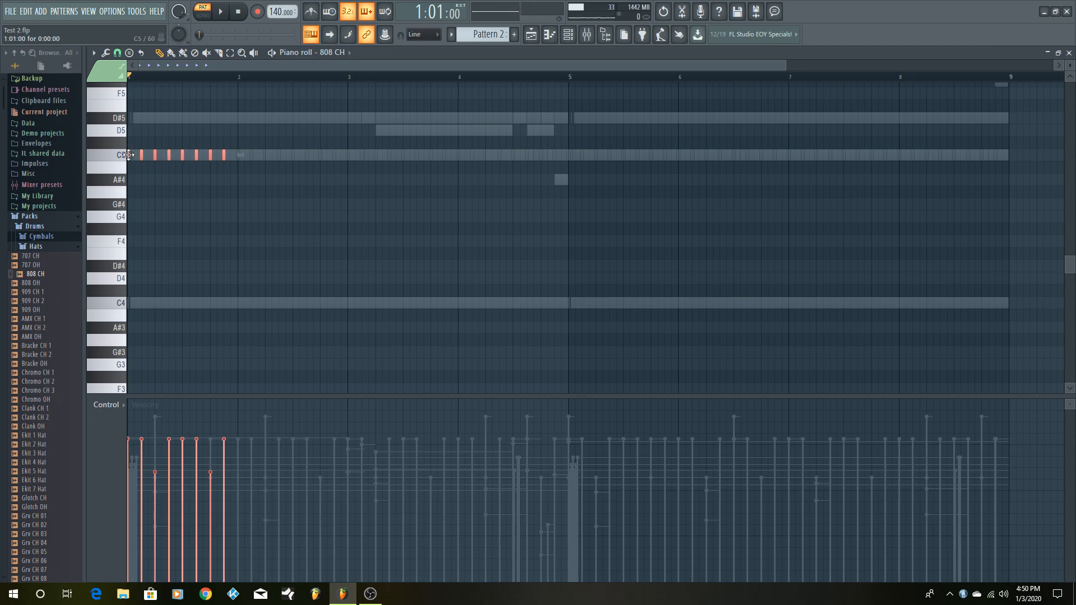
{"action": "key", "text": "ctrl+b"}
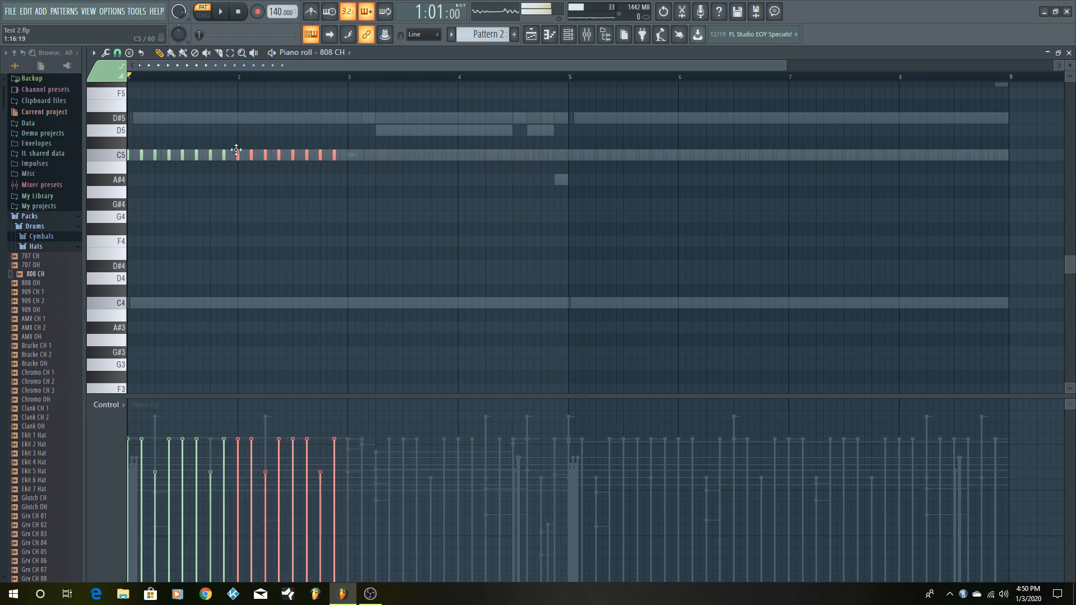
{"action": "key", "text": "ctrl+a"}
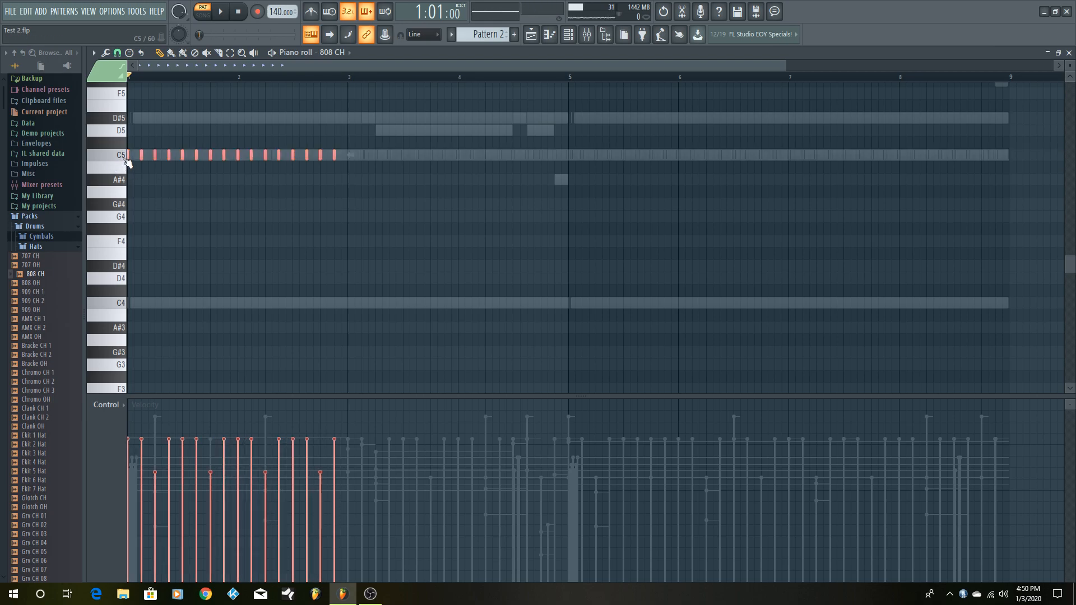
{"action": "key", "text": "ctrl+b"}
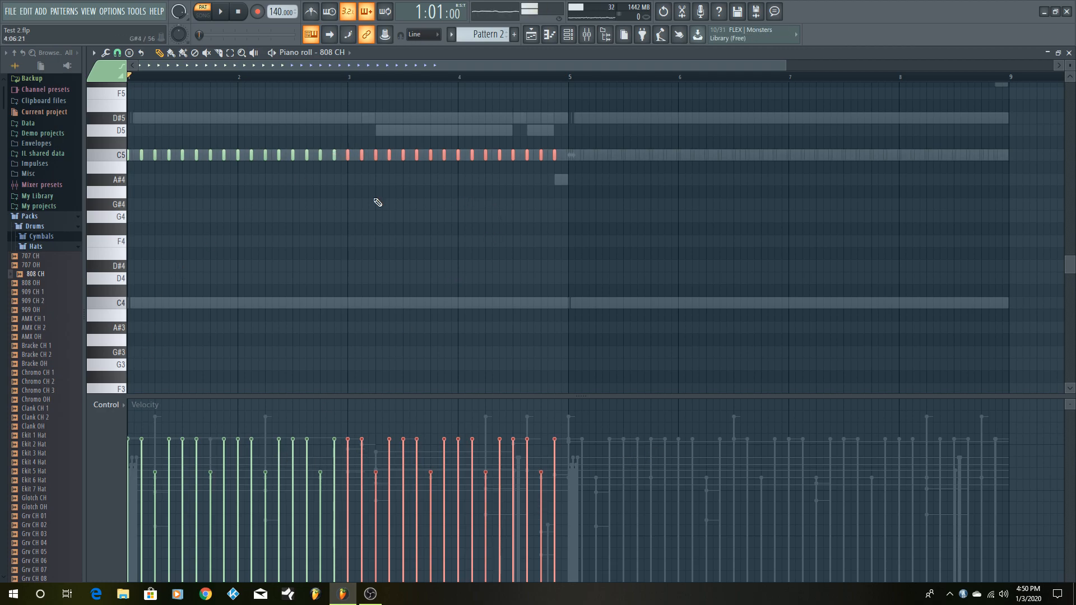
- Restore the piano roll to its smaller size and delete the 808 CH channel
{"action": "left_click", "coordinate": [1058, 53]}
{"action": "right_click", "coordinate": [849, 232]}
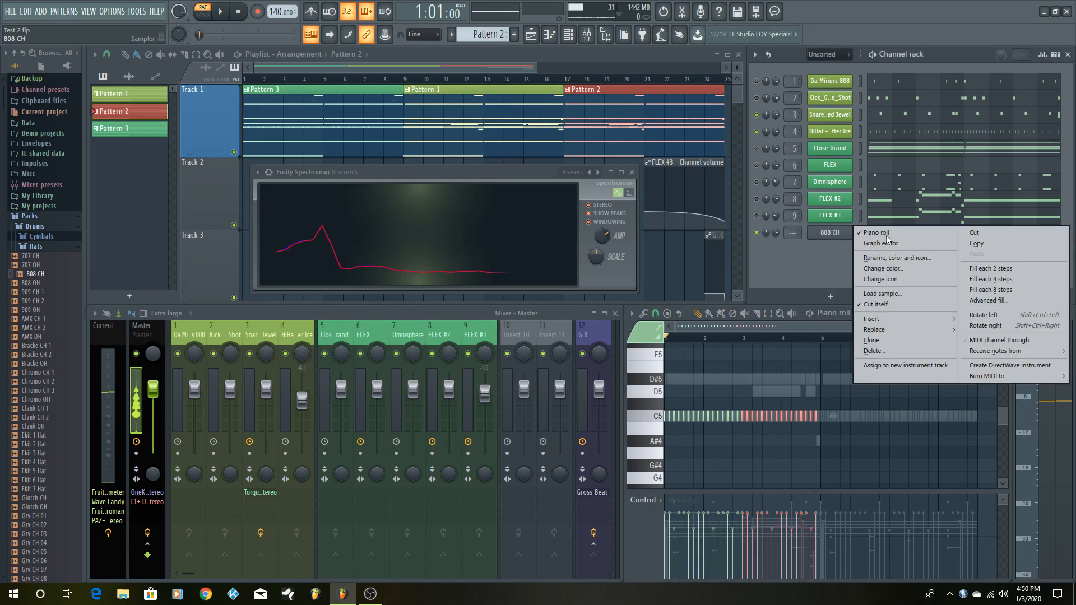
{"action": "left_click", "coordinate": [872, 350]}
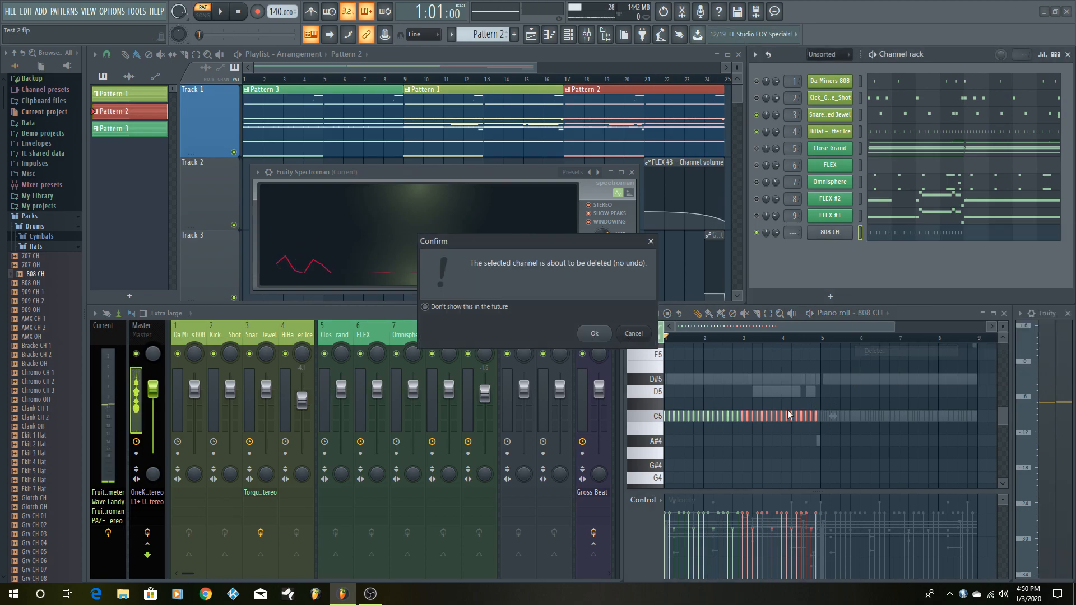
{"action": "left_click", "coordinate": [595, 333]}
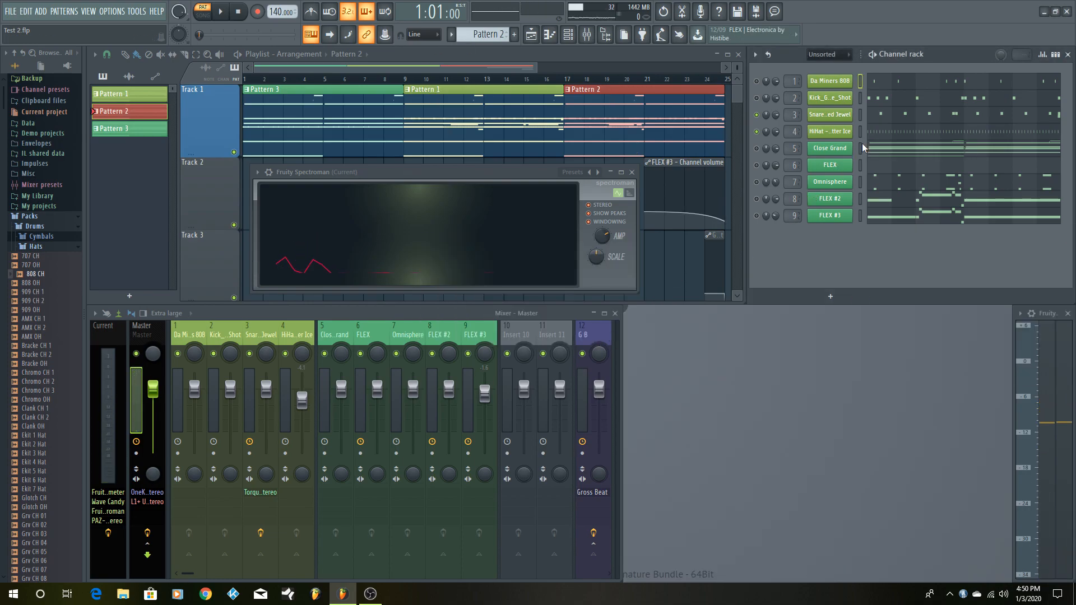
- Open the HiHat - Bitter Ice notes in a maximized piano roll and play the pattern through
{"action": "left_click", "coordinate": [919, 137]}
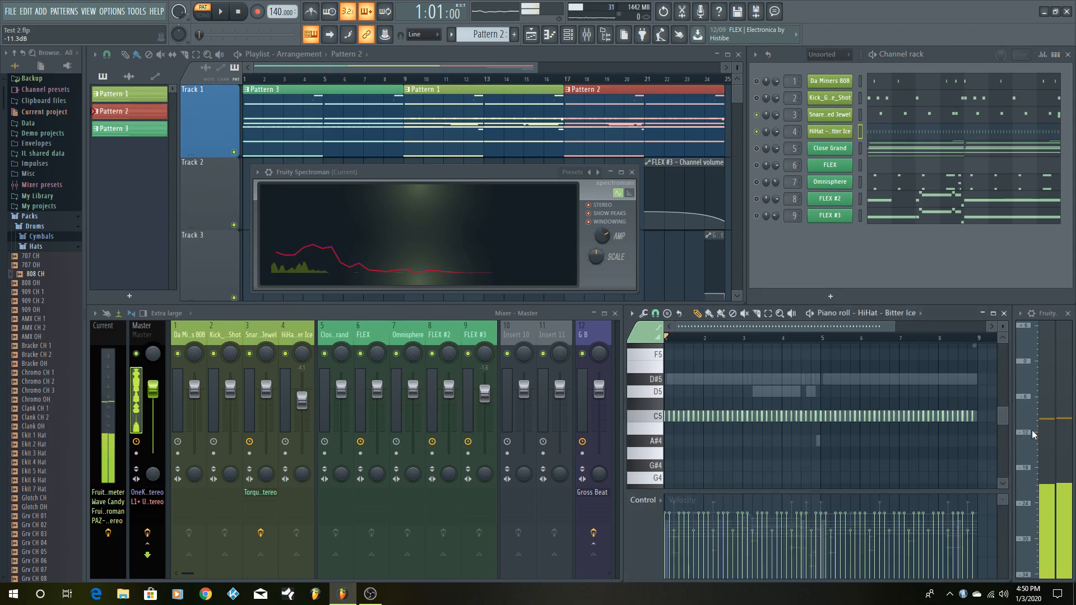
{"action": "left_click", "coordinate": [993, 314]}
{"action": "left_click", "coordinate": [224, 11]}
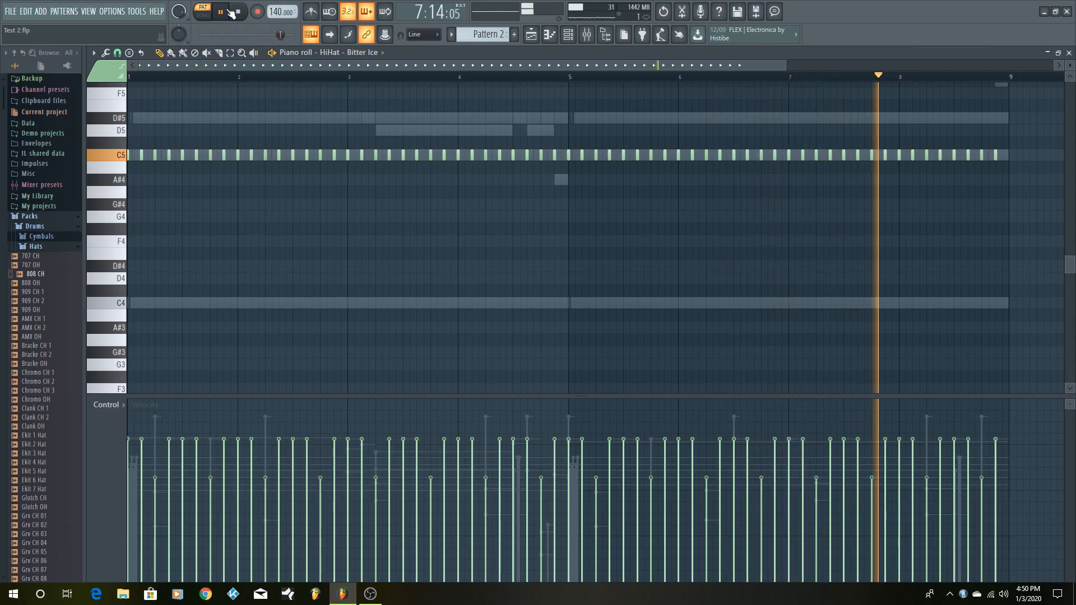
{"action": "left_click", "coordinate": [230, 12]}
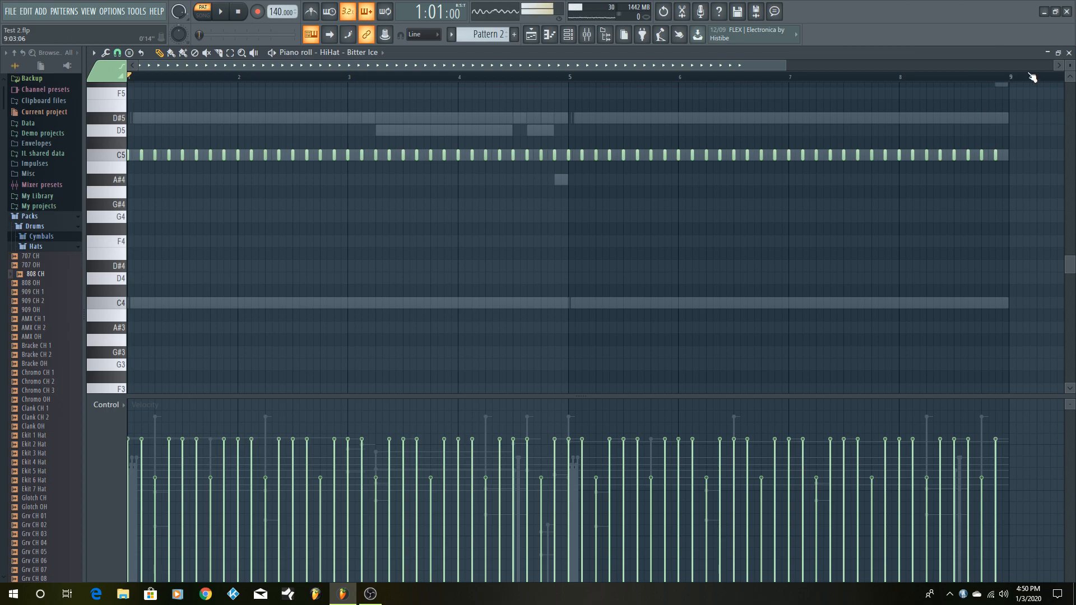
- Replay the snare and hi-hat pattern with the piano roll back at its smaller size and collapse the open browser folders
{"action": "left_click", "coordinate": [1062, 55]}
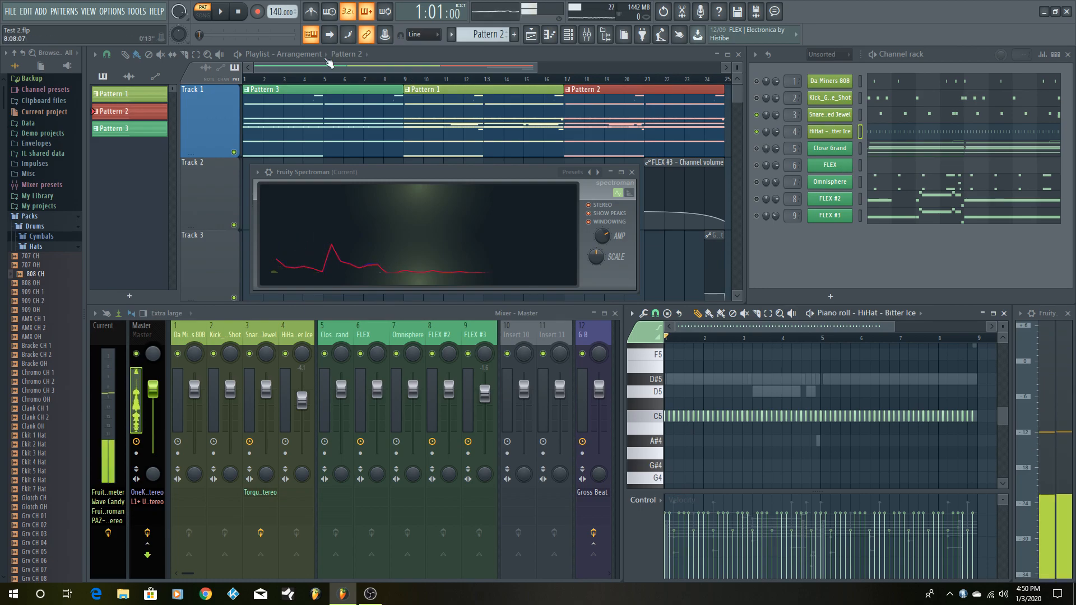
{"action": "left_click", "coordinate": [223, 14]}
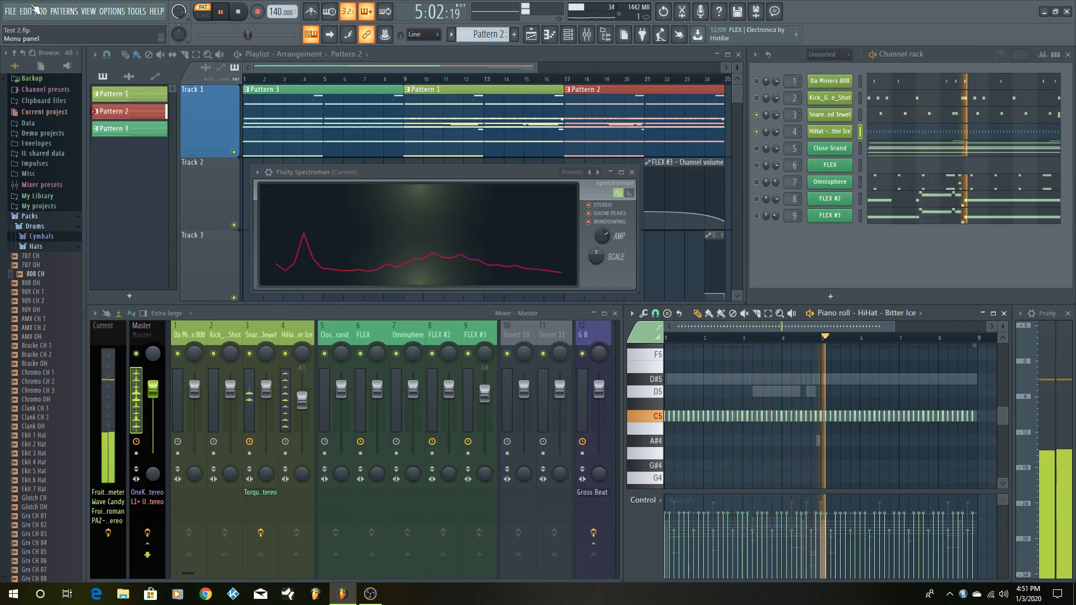
{"action": "left_click", "coordinate": [16, 53]}
{"action": "key", "text": "space"}
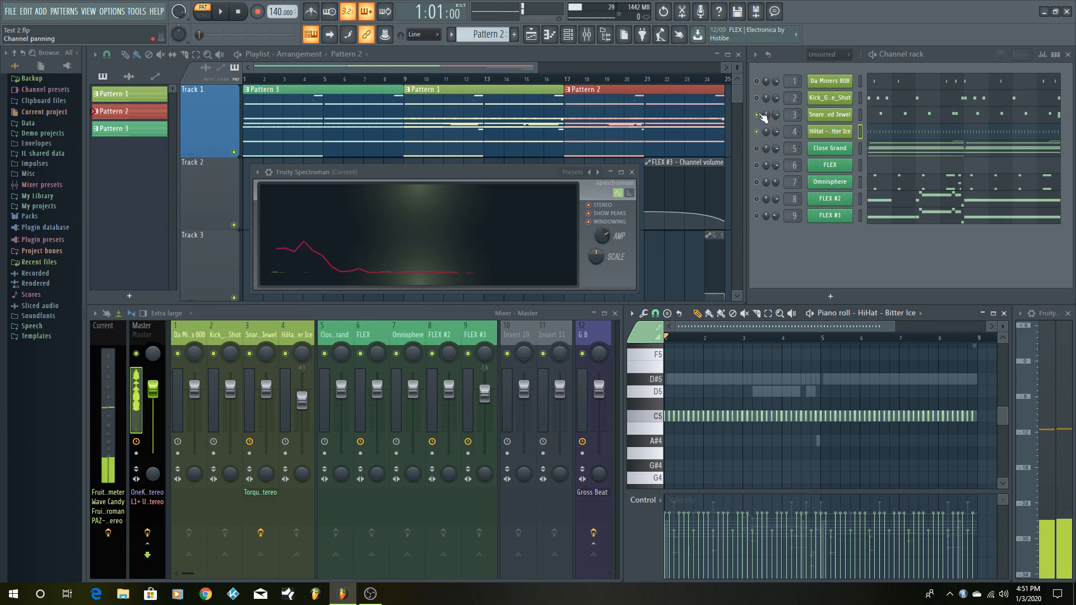
- Check the Kick_Gotu_One_Shot sample settings and open the kick's notes in a maximized piano roll
{"action": "left_click", "coordinate": [847, 104]}
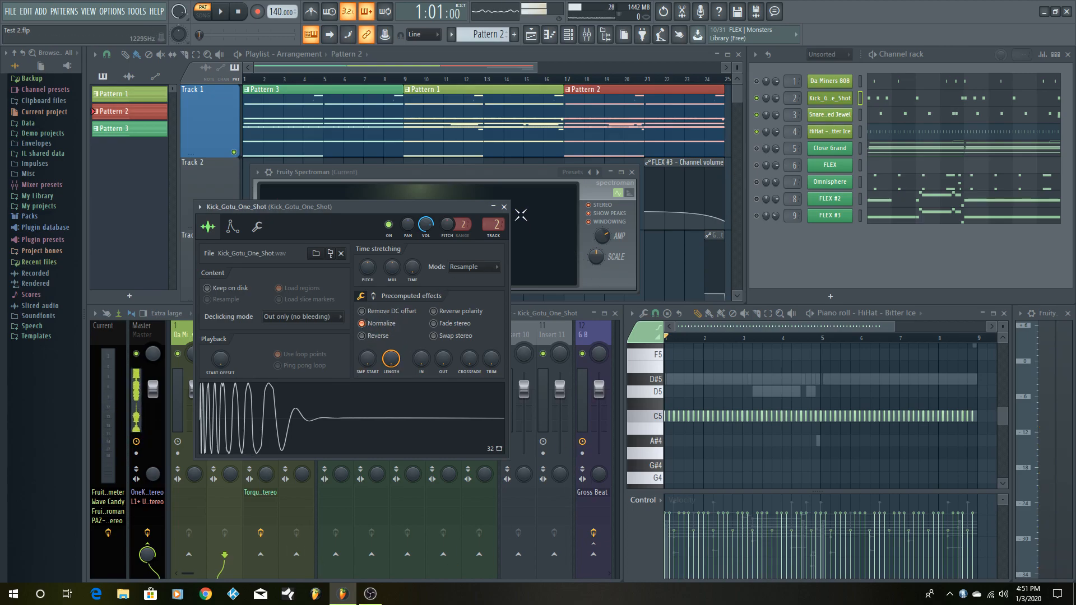
{"action": "left_click", "coordinate": [504, 209]}
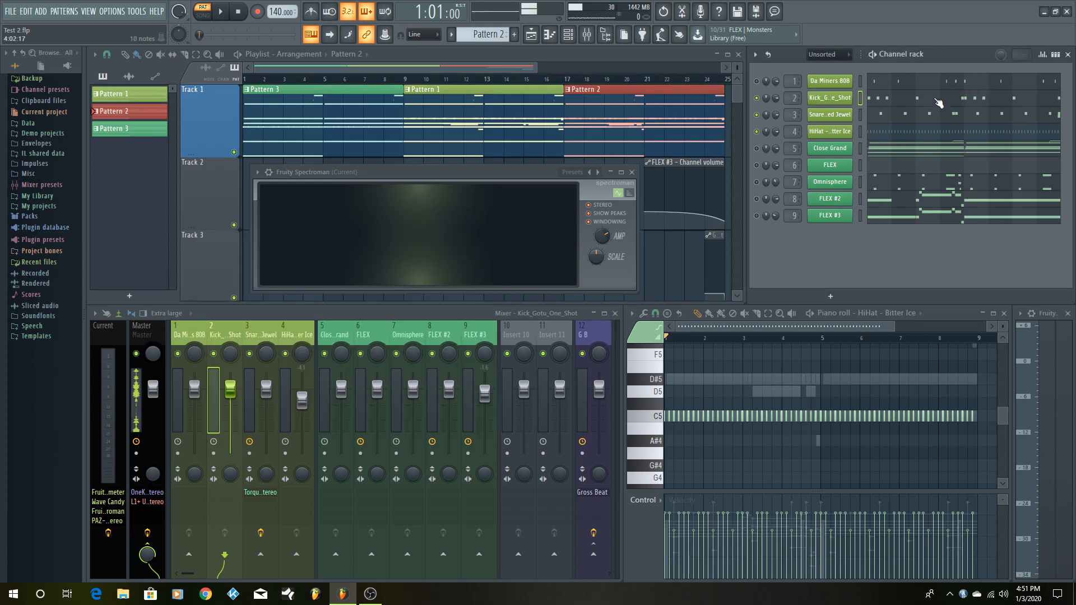
{"action": "left_click", "coordinate": [894, 101]}
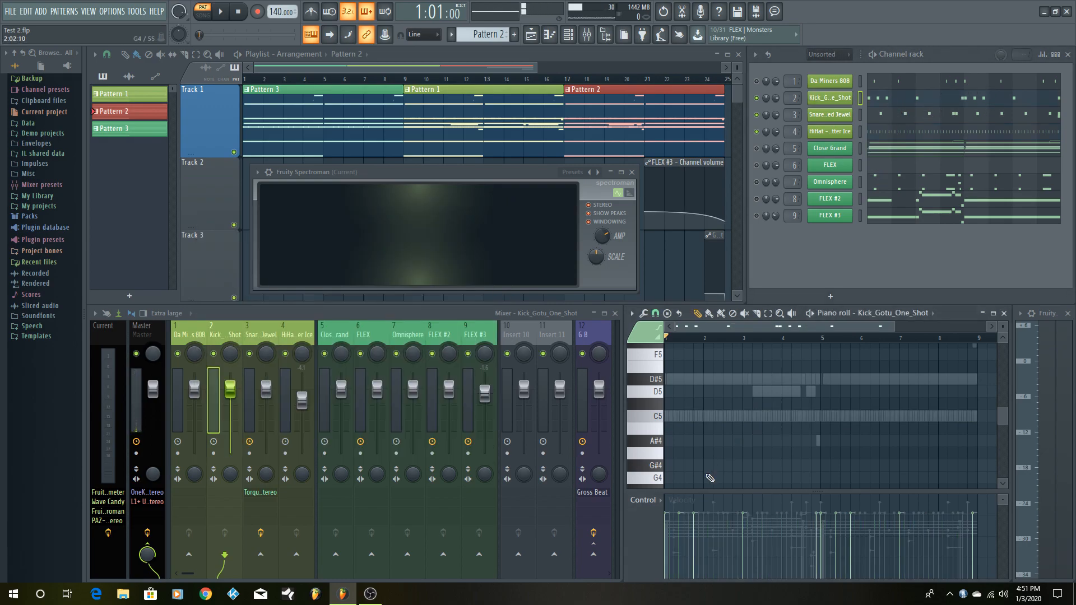
{"action": "scroll", "coordinate": [721, 448], "scroll_direction": "up", "scroll_amount": 2}
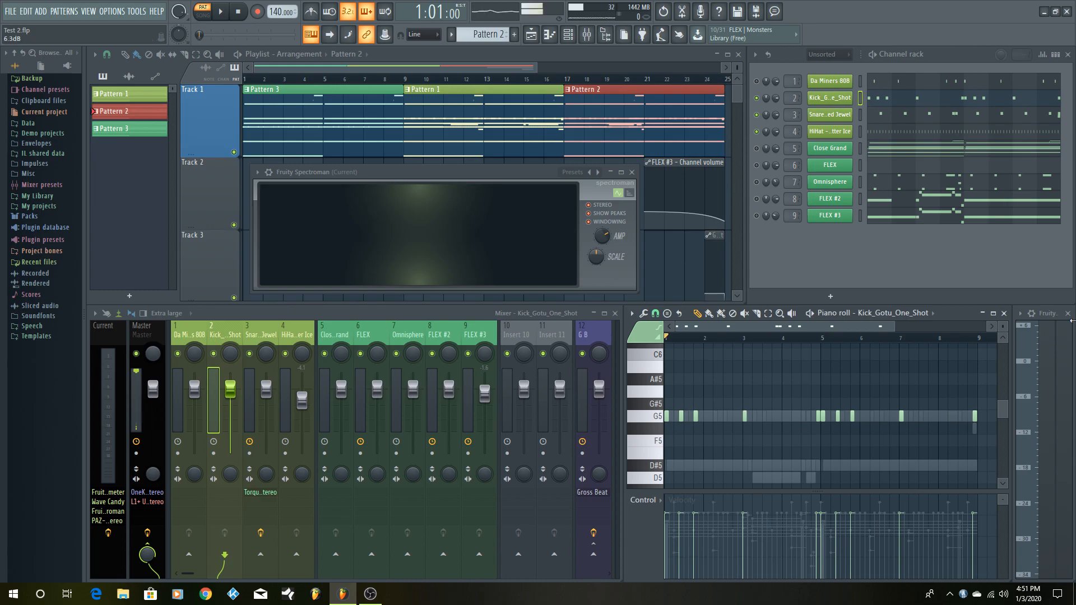
{"action": "left_click", "coordinate": [992, 313]}
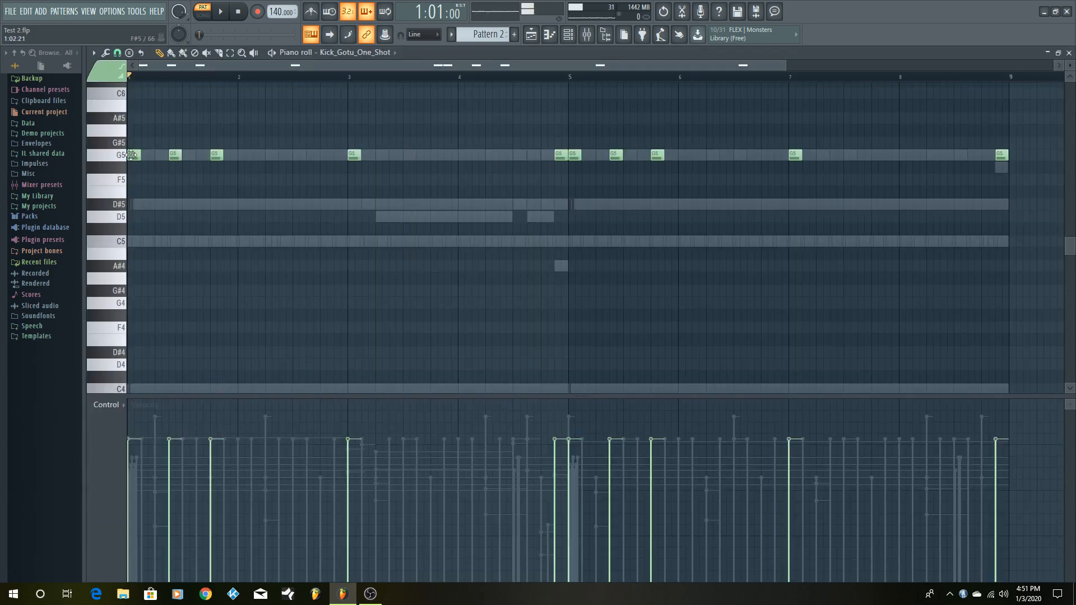
- Play the kick pattern together with the snare and hi-hat, and stop playback
{"action": "left_click", "coordinate": [222, 13]}
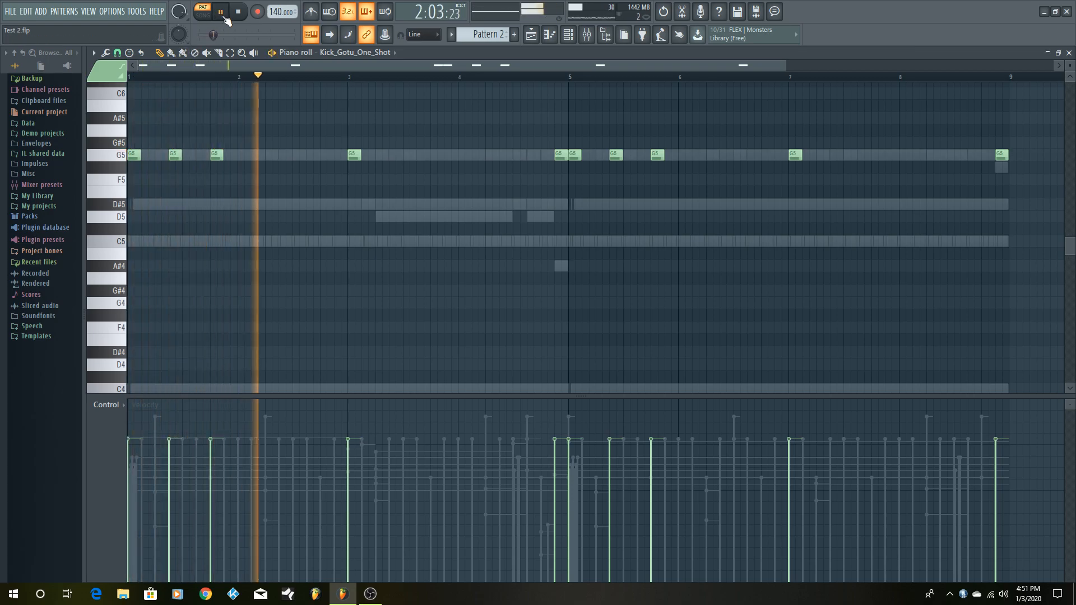
{"action": "left_click", "coordinate": [224, 18]}
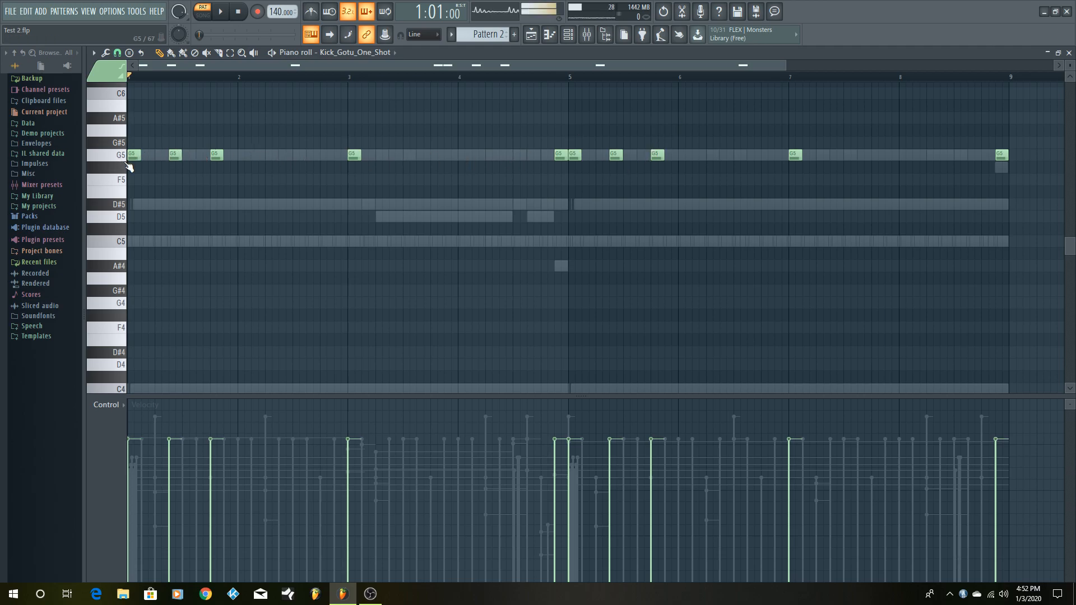
- Try duplicating the first five kick notes to start at bar 5 on D4, and undo the copy
{"action": "left_click_drag", "start_coordinate": [145, 126], "coordinate": [244, 204]}
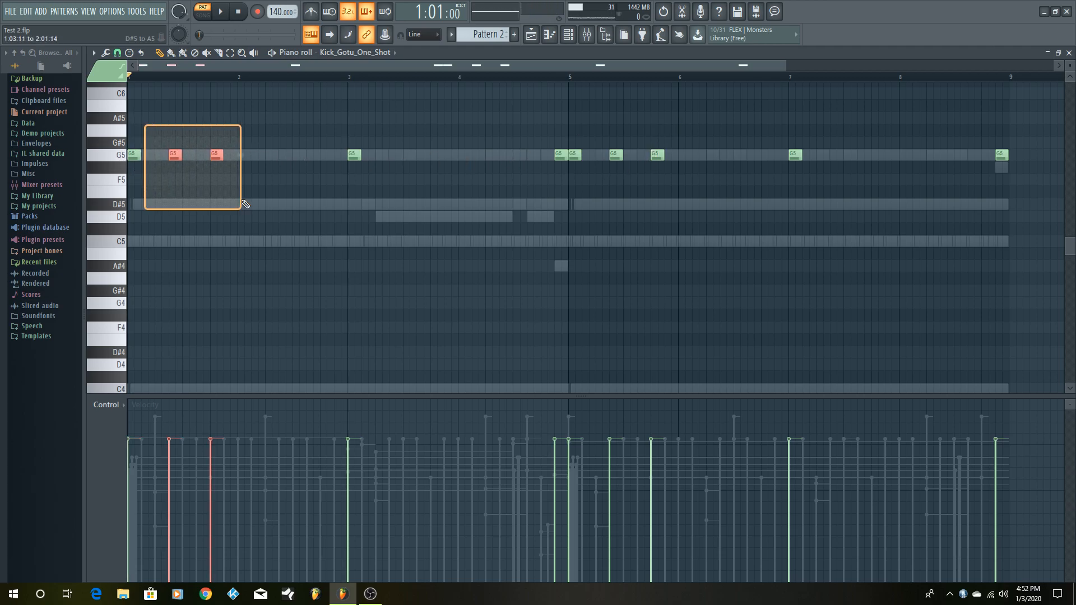
{"action": "left_click_drag", "start_coordinate": [134, 157], "coordinate": [576, 197]}
{"action": "left_click_drag", "start_coordinate": [131, 153], "coordinate": [448, 199]}
{"action": "left_click_drag", "start_coordinate": [556, 153], "coordinate": [125, 195]}
{"action": "key", "text": "ctrl+b"}
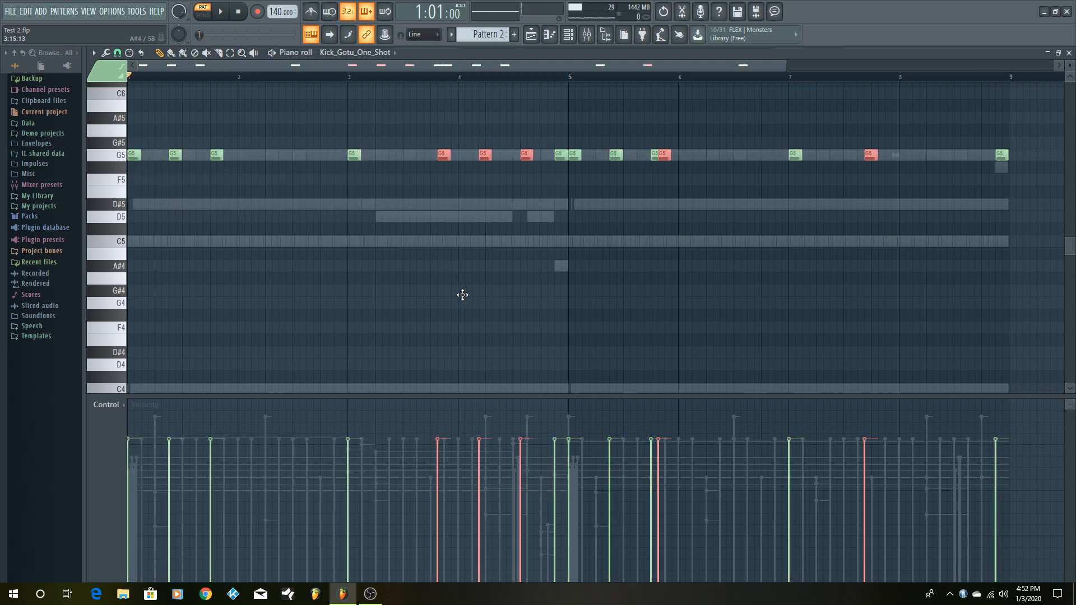
{"action": "scroll", "coordinate": [527, 419], "scroll_direction": "down", "scroll_amount": 1}
{"action": "left_click_drag", "start_coordinate": [526, 418], "coordinate": [573, 187]}
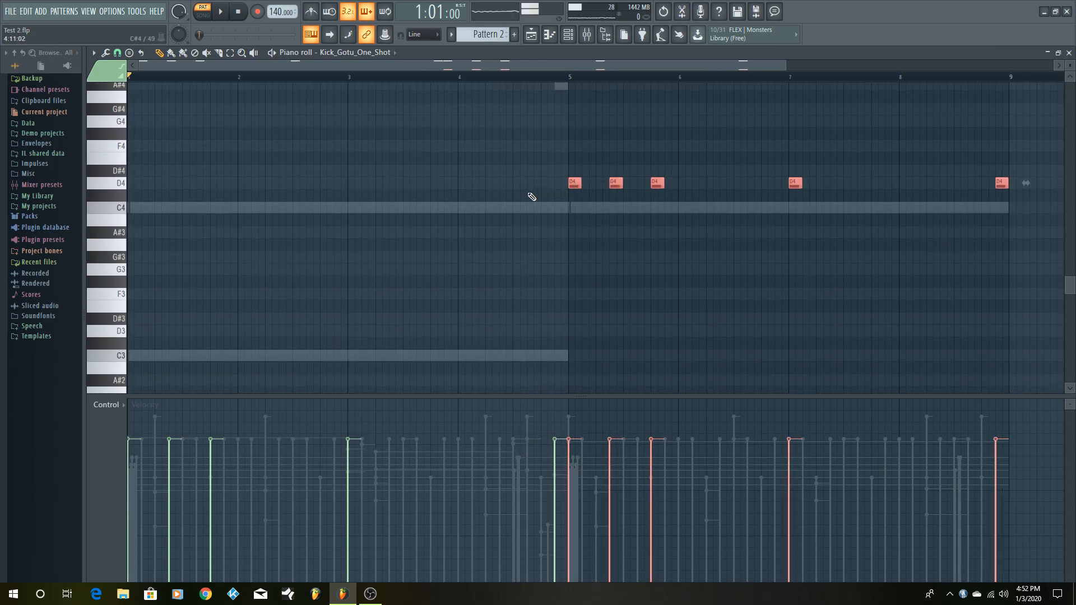
{"action": "key", "text": "ctrl+z"}
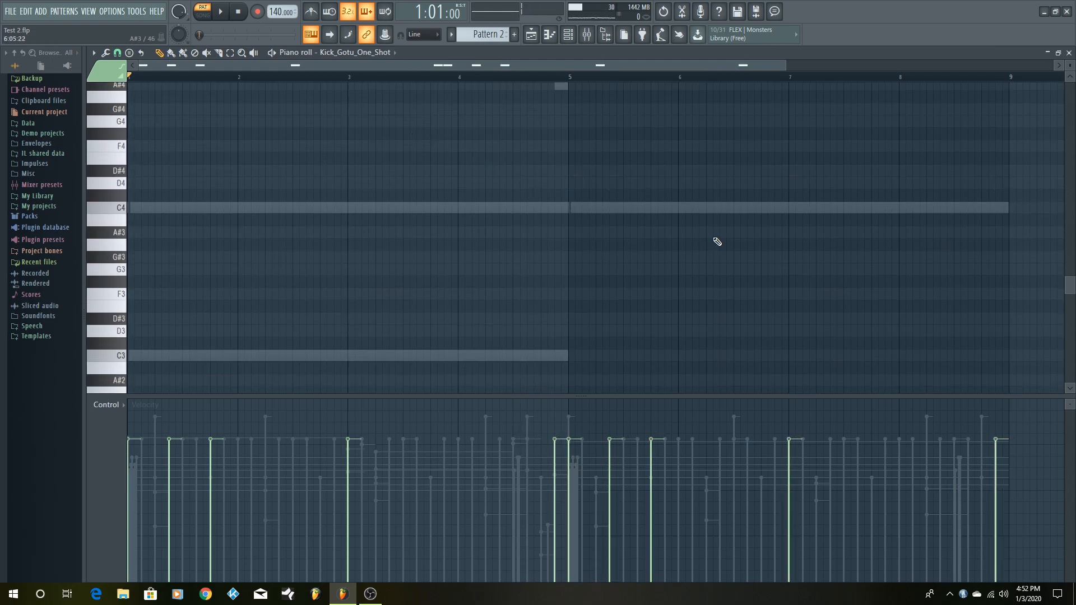
- Return to the G5 kick notes and replay the pattern
{"action": "scroll", "coordinate": [727, 221], "scroll_direction": "up", "scroll_amount": 10}
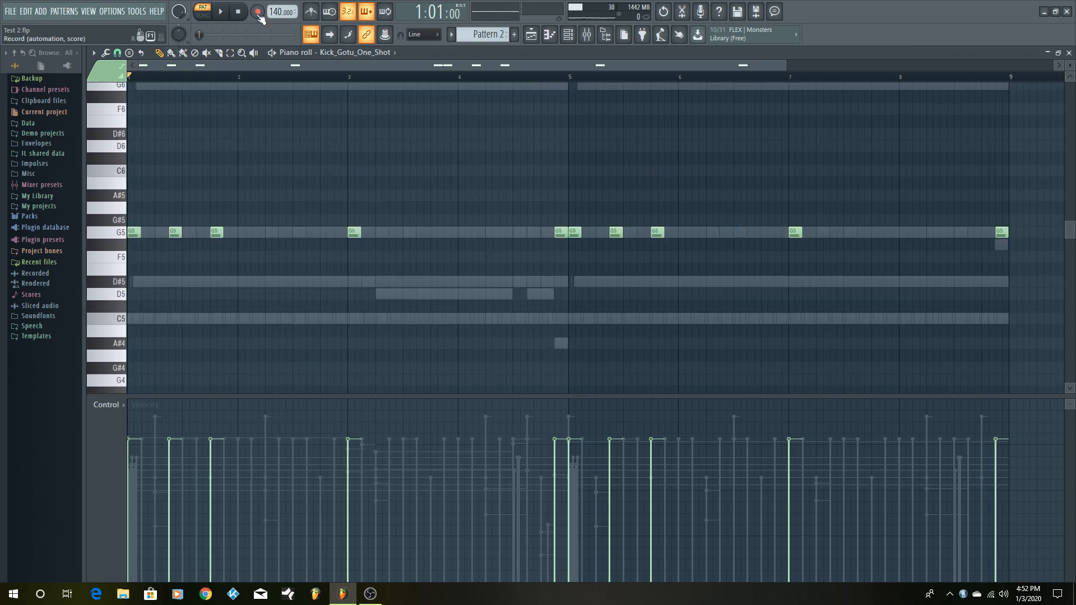
{"action": "left_click", "coordinate": [222, 15]}
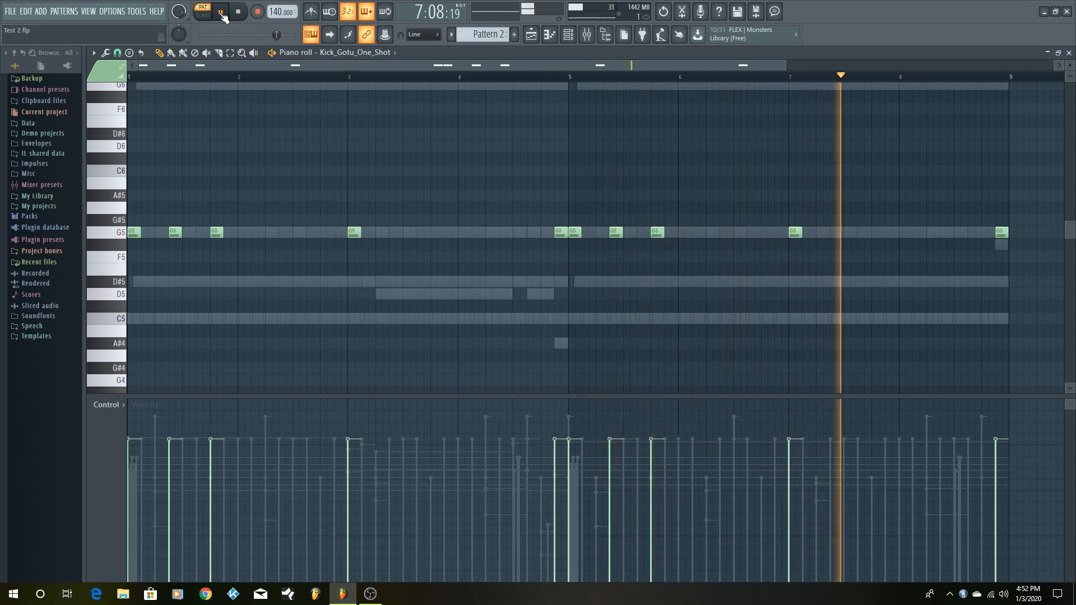
- Stop the kick pattern's playback and restore the piano roll to its normal window size
{"action": "left_click", "coordinate": [221, 13]}
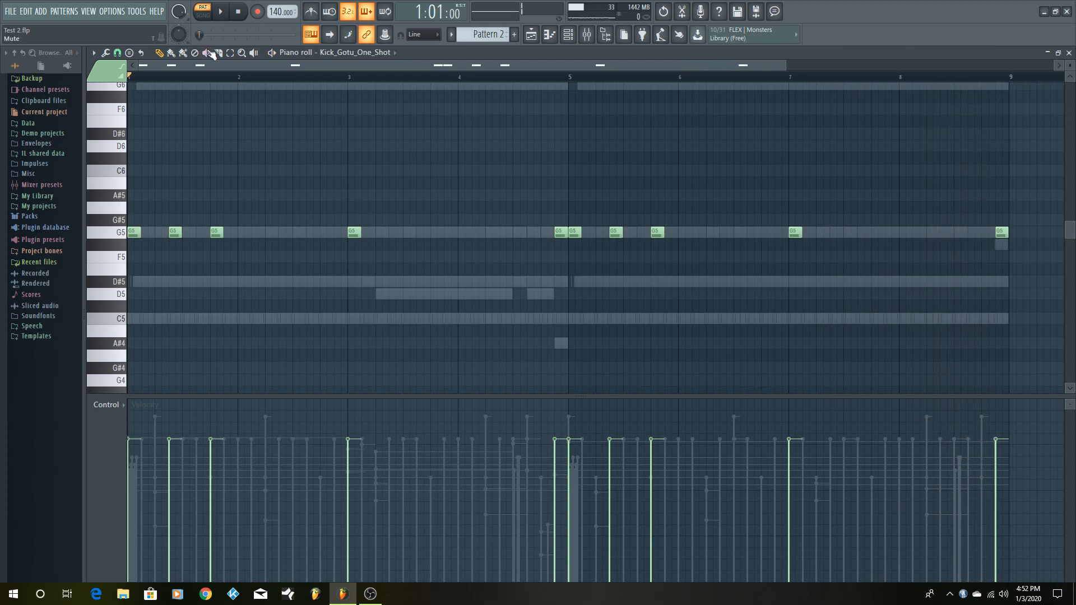
{"action": "left_click", "coordinate": [1058, 53]}
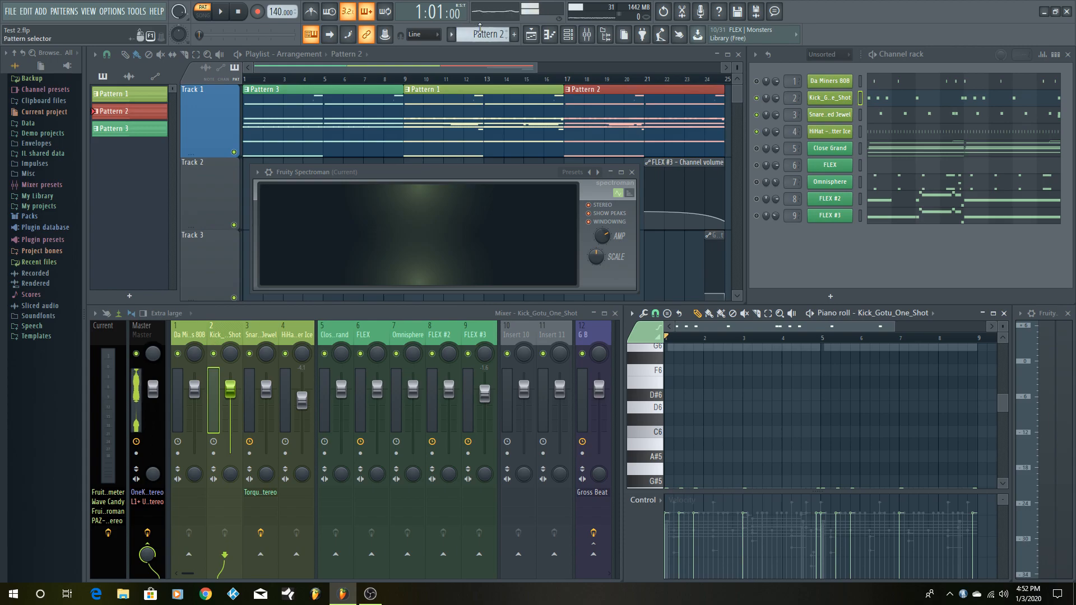
- Cycle through Patterns 1, 2 and 3 to compare their channels, and settle on Pattern 1
{"action": "scroll", "coordinate": [486, 34], "scroll_direction": "up", "scroll_amount": 1}
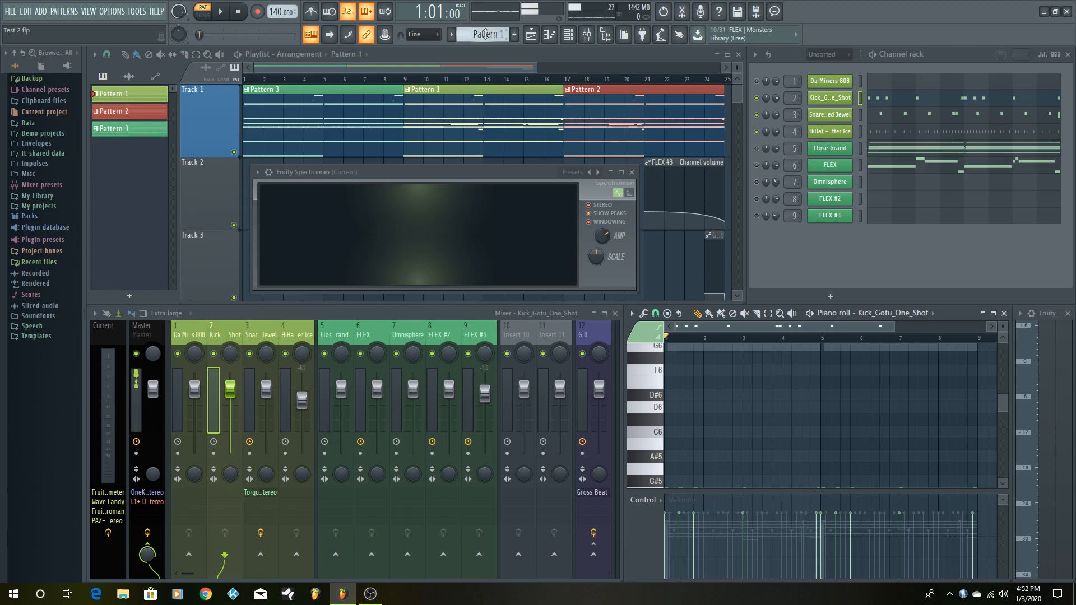
{"action": "scroll", "coordinate": [485, 34], "scroll_direction": "down", "scroll_amount": 2}
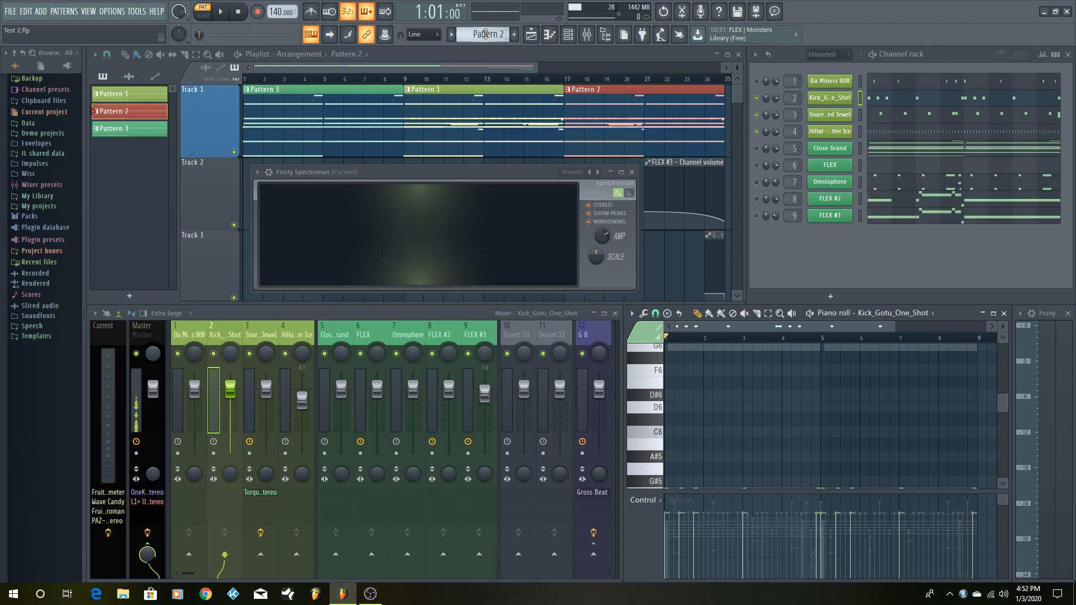
{"action": "scroll", "coordinate": [485, 34], "scroll_direction": "up", "scroll_amount": 1}
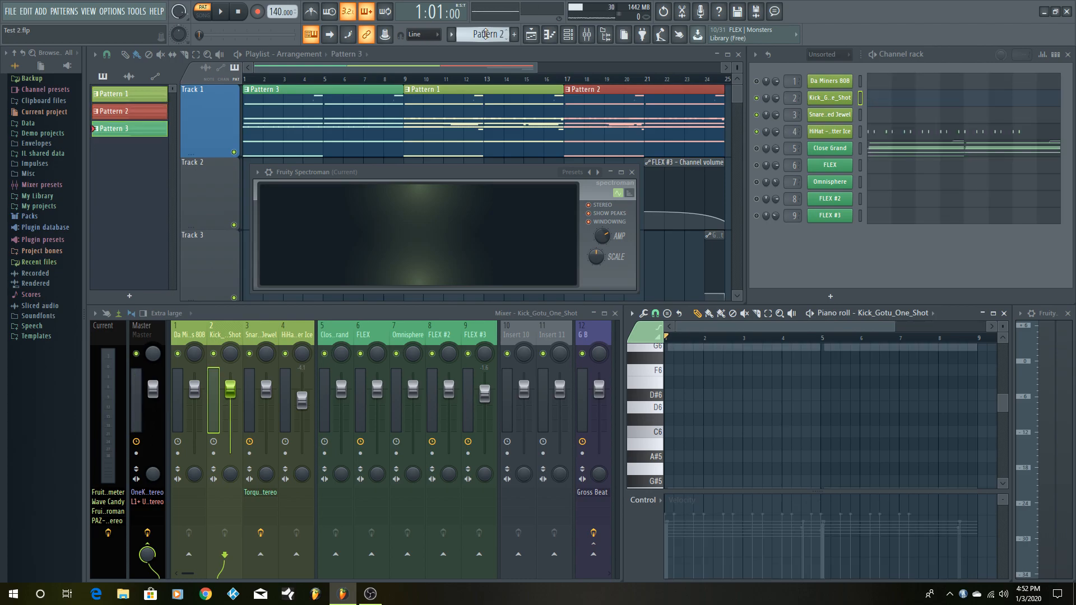
{"action": "scroll", "coordinate": [485, 34], "scroll_direction": "up", "scroll_amount": 1}
{"action": "scroll", "coordinate": [485, 34], "scroll_direction": "down", "scroll_amount": 1}
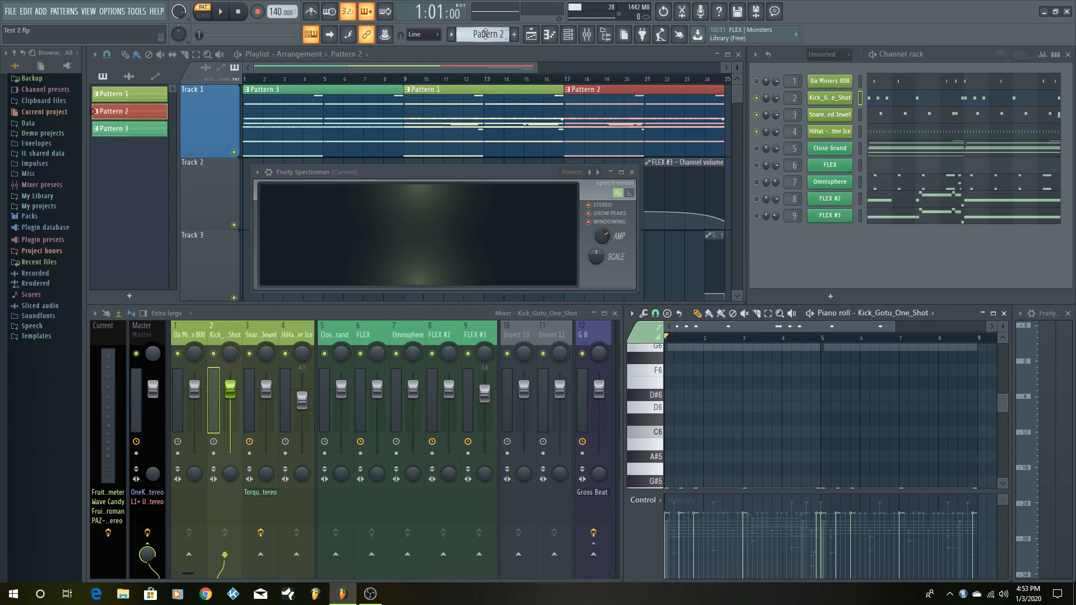
{"action": "scroll", "coordinate": [486, 34], "scroll_direction": "up", "scroll_amount": 1}
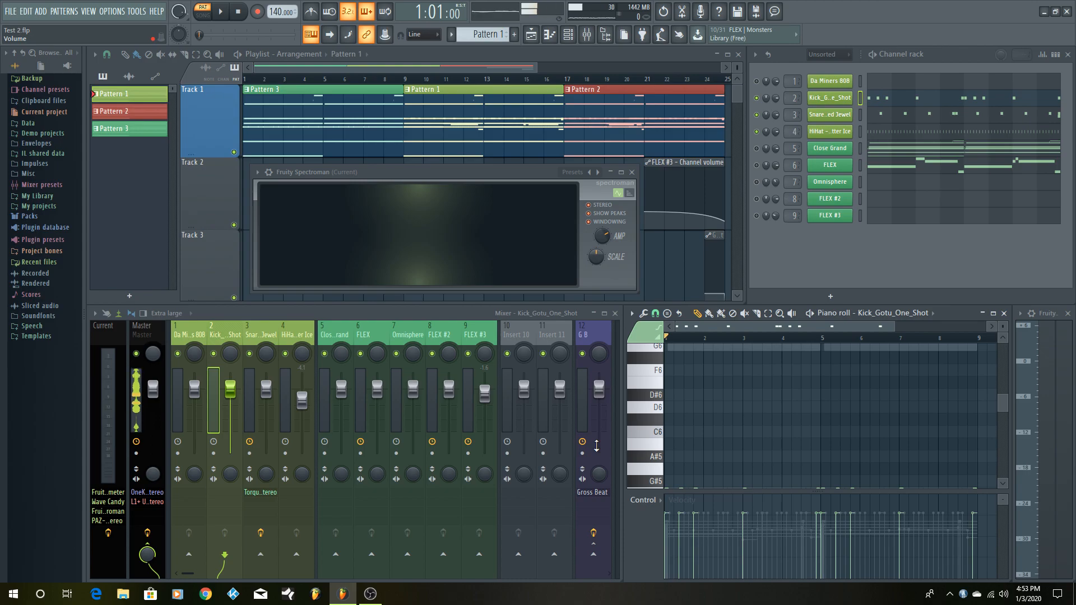
- Play Pattern 1 with the G5 kick notes in view, and stop playback
{"action": "key", "text": "space"}
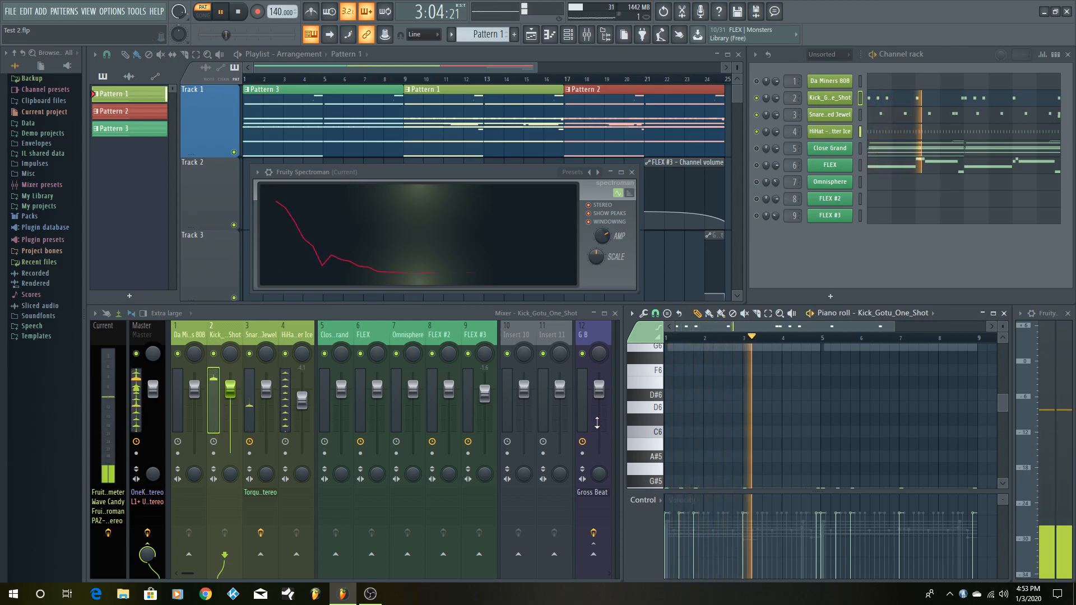
{"action": "scroll", "coordinate": [815, 415], "scroll_direction": "down", "scroll_amount": 3}
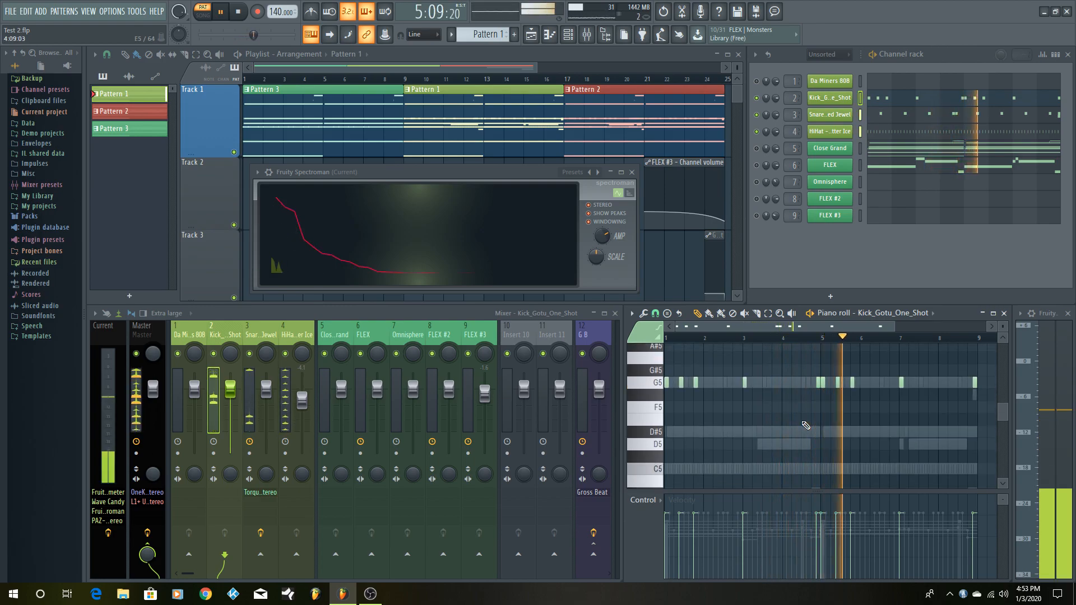
{"action": "key", "text": "space"}
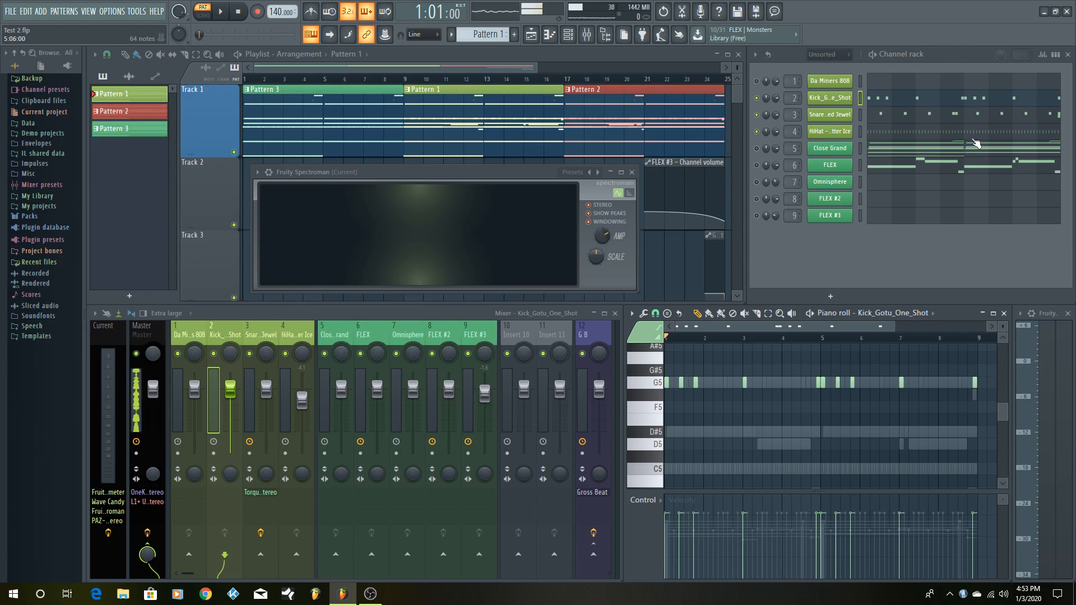
- Open the Close Grand notes in the piano roll and check the channel's DirectWave instrument settings
{"action": "left_click", "coordinate": [904, 149]}
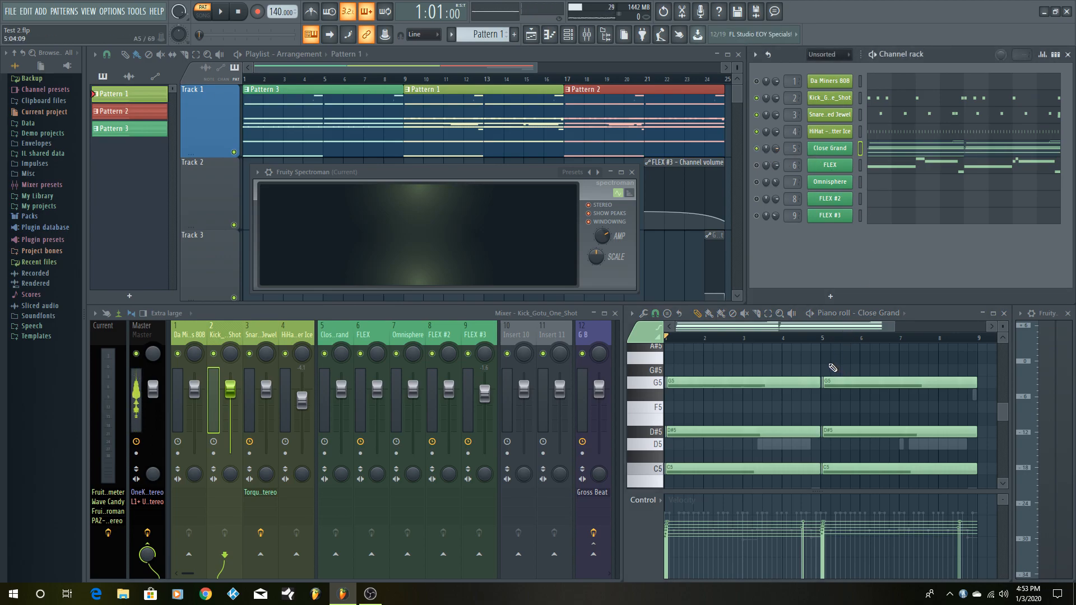
{"action": "scroll", "coordinate": [847, 426], "scroll_direction": "down", "scroll_amount": 3}
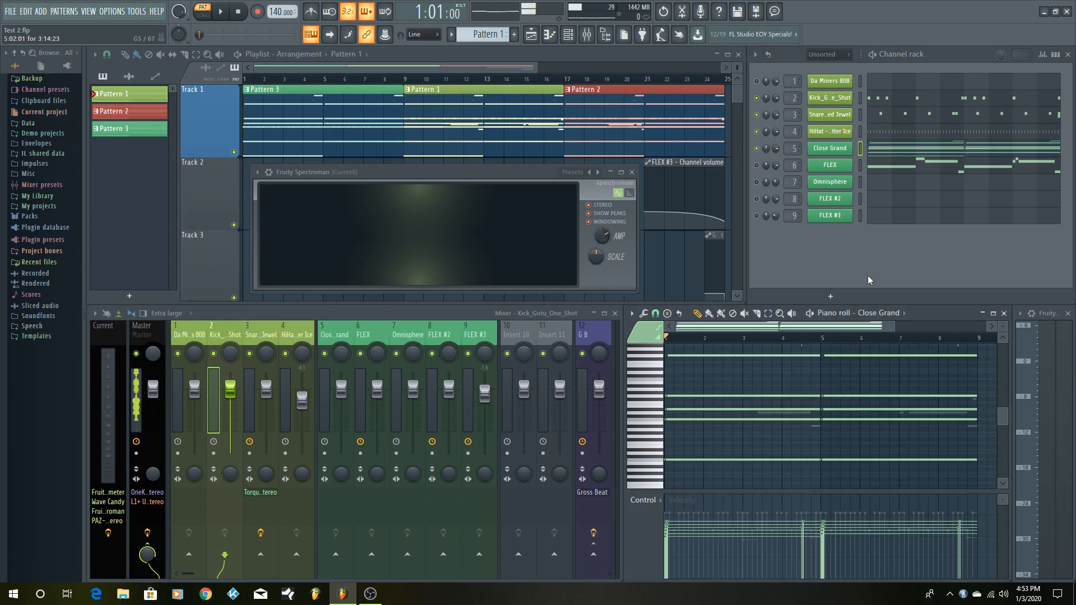
{"action": "left_click", "coordinate": [830, 149]}
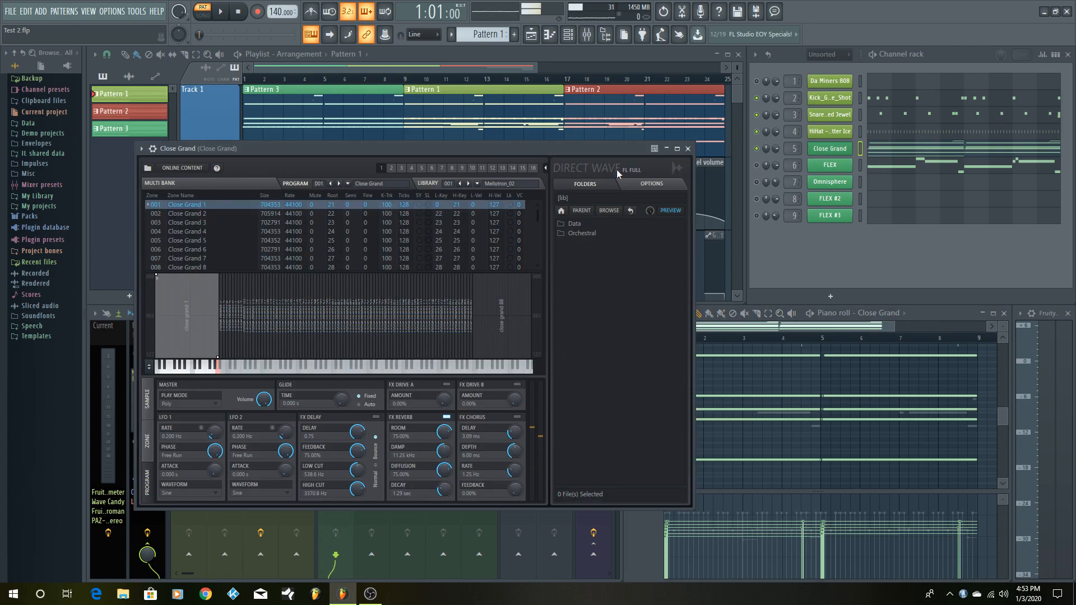
{"action": "left_click", "coordinate": [688, 149]}
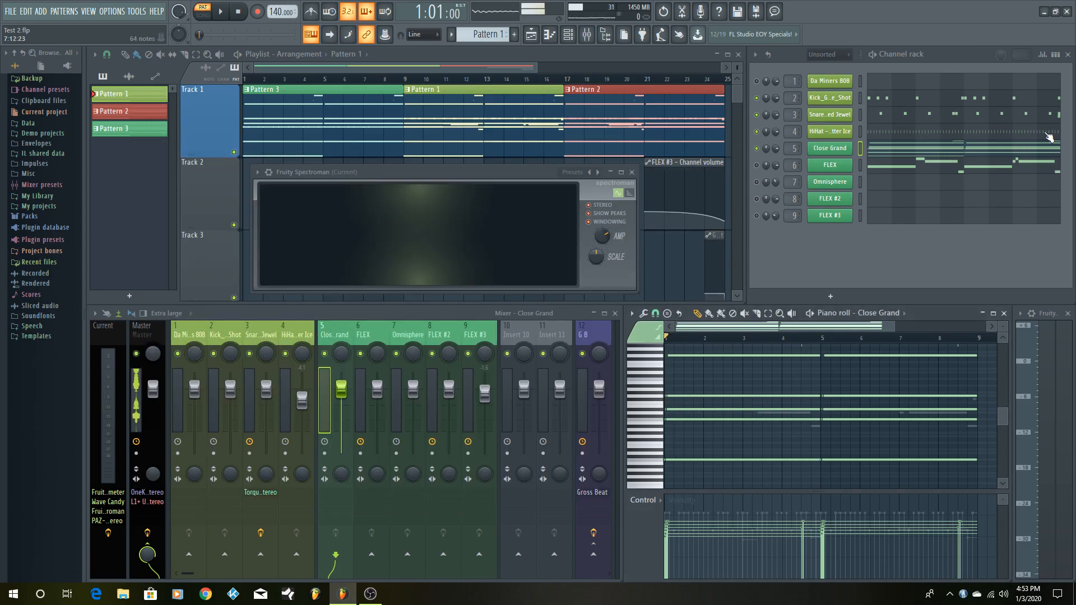
- Maximize the Close Grand piano roll with all chord notes in view, and audition a key near C5
{"action": "left_click", "coordinate": [993, 313]}
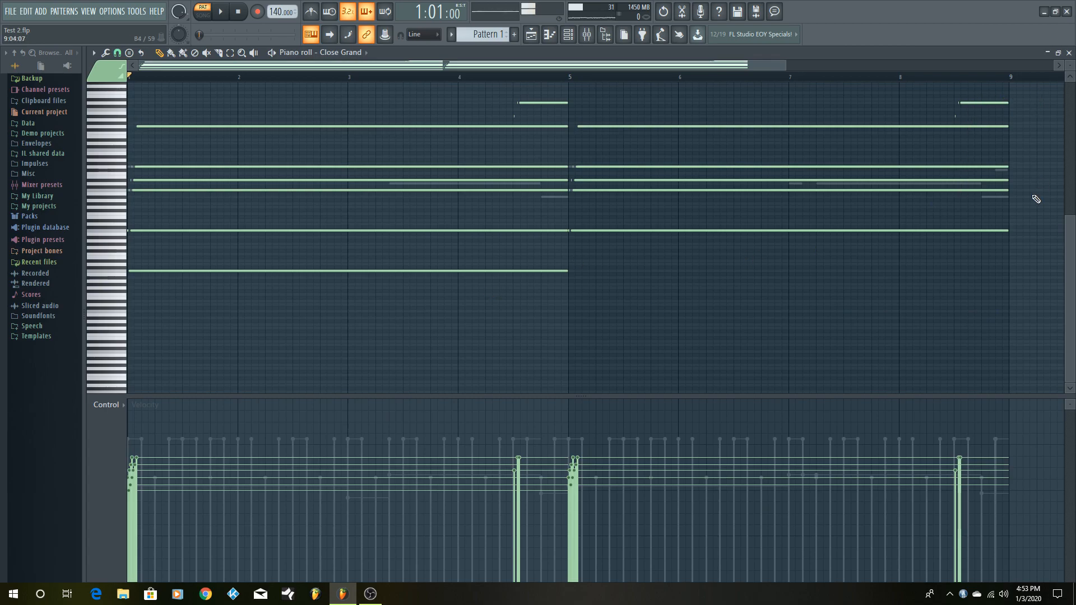
{"action": "left_click_drag", "start_coordinate": [1069, 70], "coordinate": [1070, 67]}
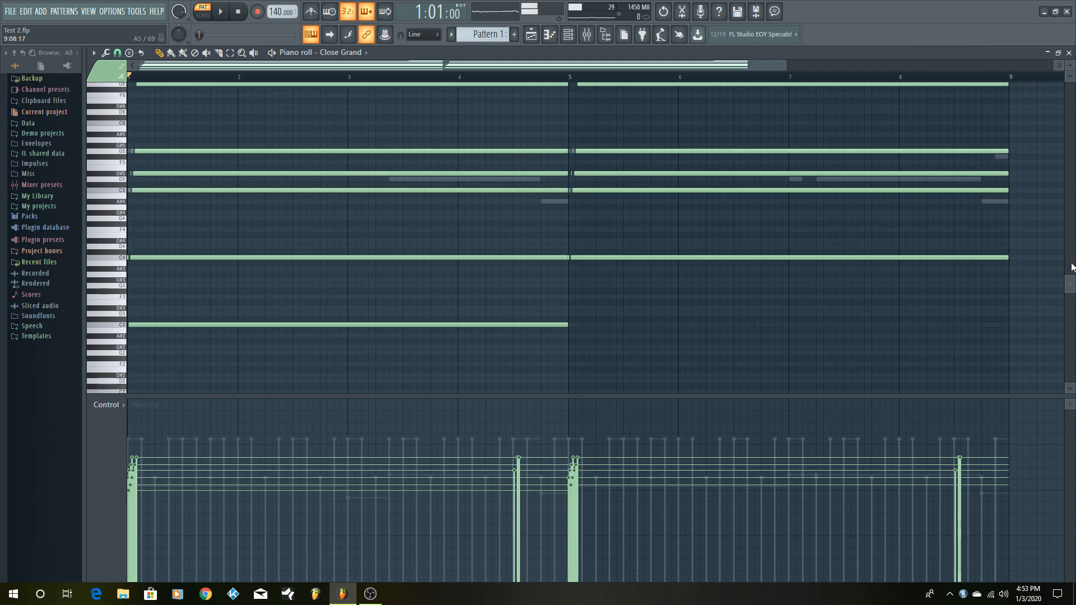
{"action": "left_click_drag", "start_coordinate": [1072, 288], "coordinate": [1065, 248]}
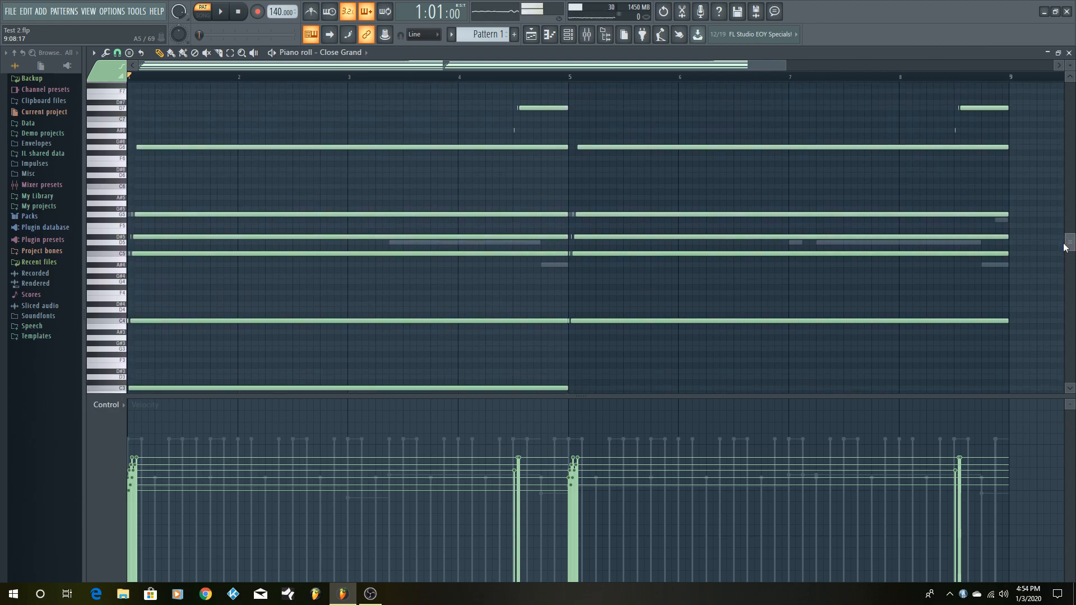
{"action": "left_click", "coordinate": [123, 260]}
{"action": "left_click", "coordinate": [123, 256]}
- Examine the layered Close Grand chord notes, their staggered starts and their repetition from bar 5
{"action": "scroll", "coordinate": [594, 329], "scroll_direction": "down", "scroll_amount": 1}
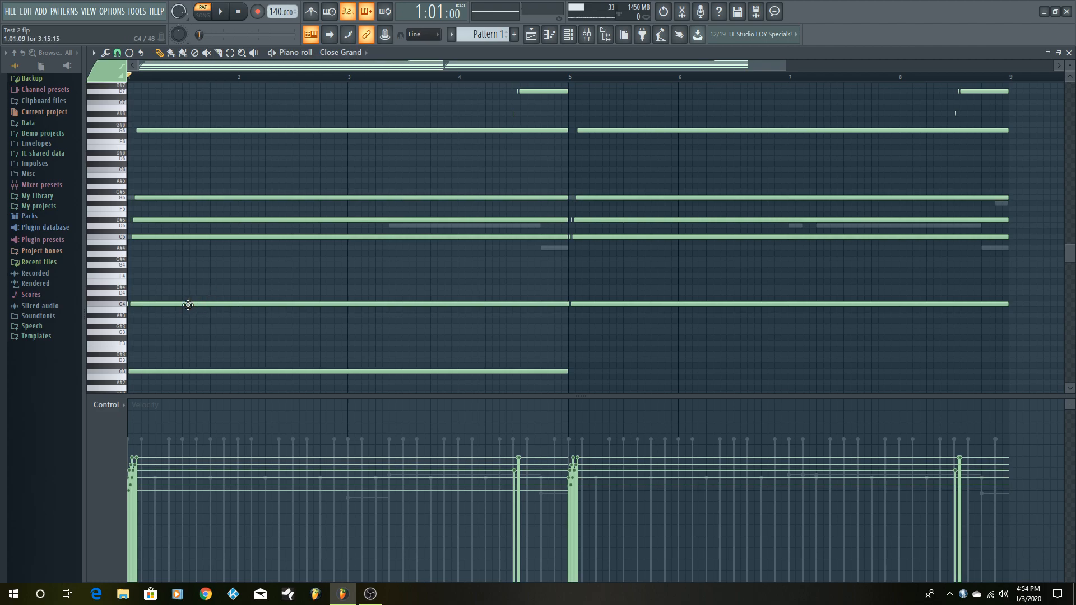
{"action": "scroll", "coordinate": [190, 307], "scroll_direction": "down", "scroll_amount": 1}
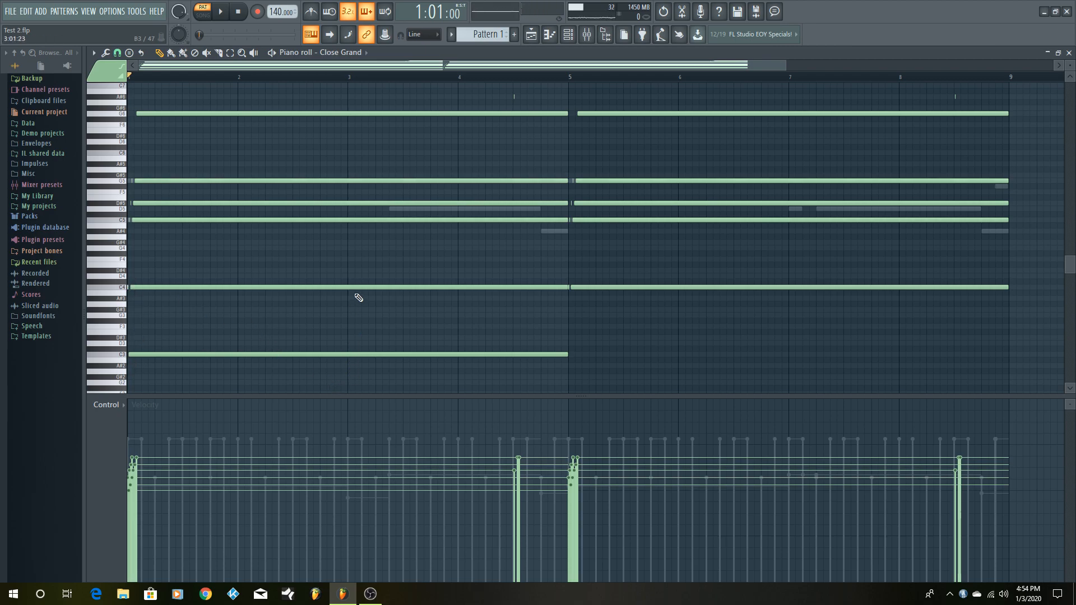
{"action": "scroll", "coordinate": [359, 297], "scroll_direction": "up", "scroll_amount": 2}
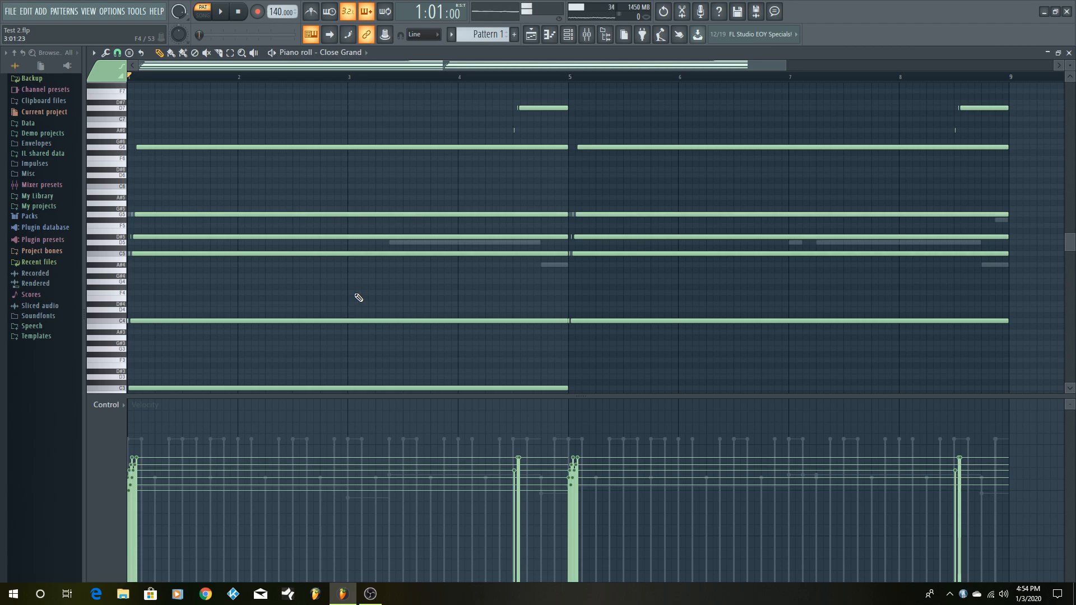
{"action": "scroll", "coordinate": [359, 297], "scroll_direction": "up", "scroll_amount": 1}
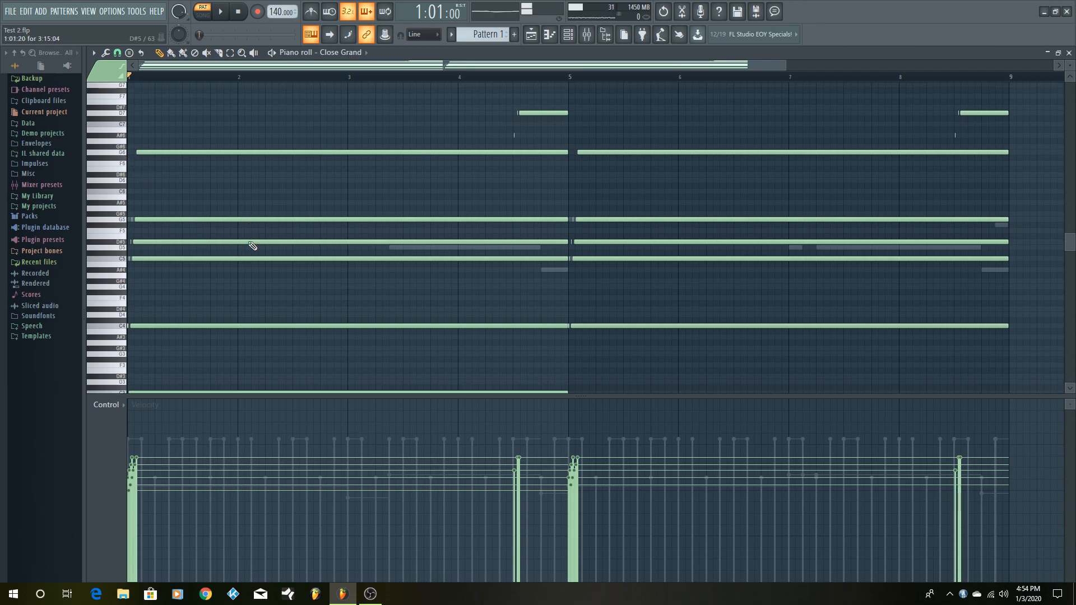
{"action": "scroll", "coordinate": [247, 240], "scroll_direction": "down", "scroll_amount": 3}
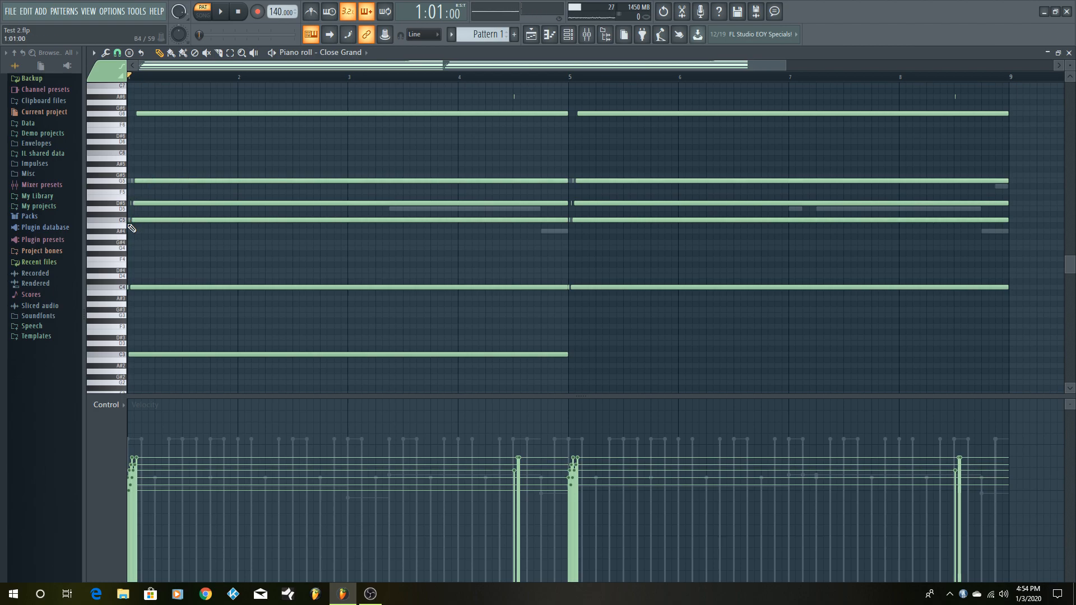
{"action": "left_click", "coordinate": [168, 183]}
{"action": "scroll", "coordinate": [622, 305], "scroll_direction": "up", "scroll_amount": 1}
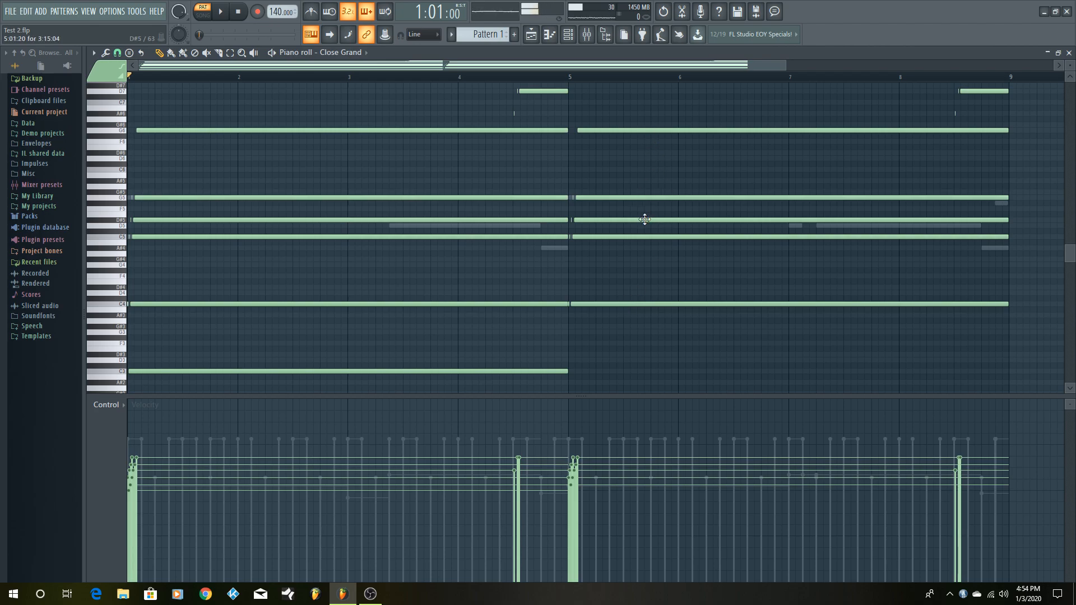
{"action": "scroll", "coordinate": [643, 219], "scroll_direction": "up", "scroll_amount": 1}
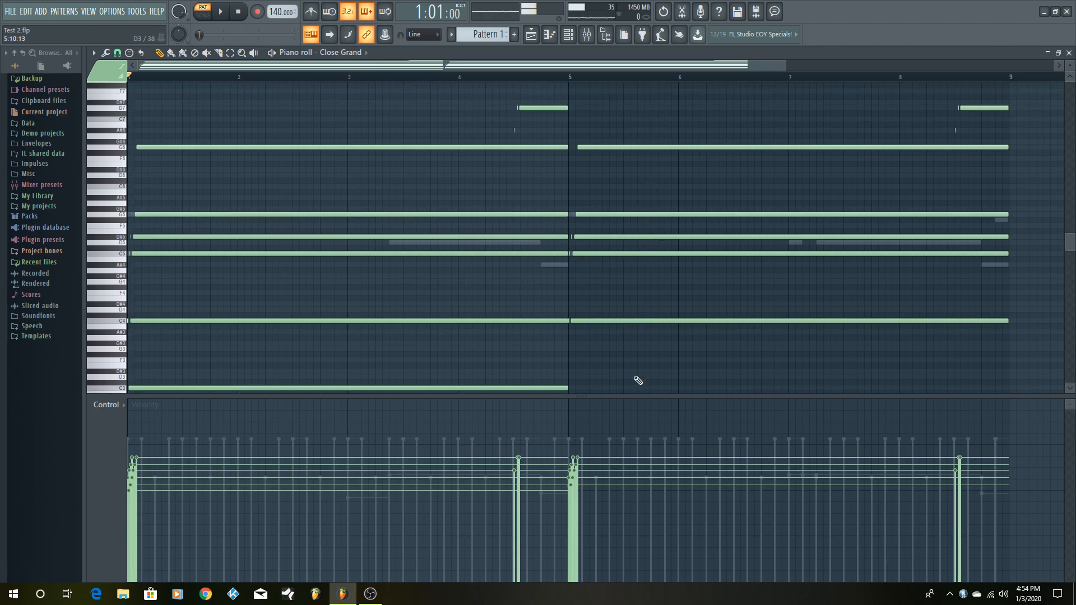
{"action": "scroll", "coordinate": [633, 339], "scroll_direction": "down", "scroll_amount": 1}
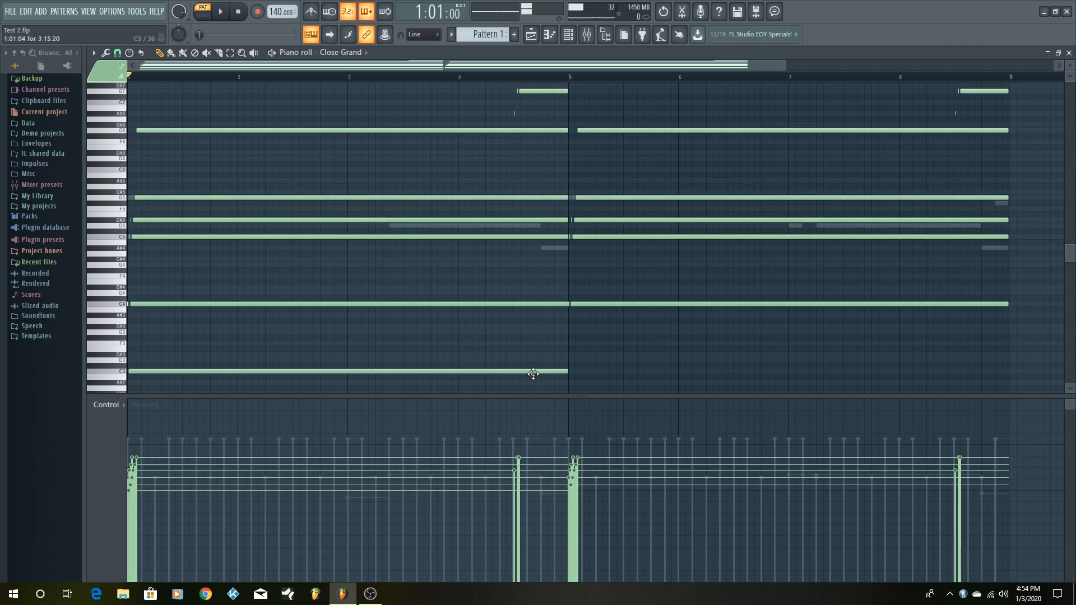
{"action": "scroll", "coordinate": [678, 303], "scroll_direction": "up", "scroll_amount": 3}
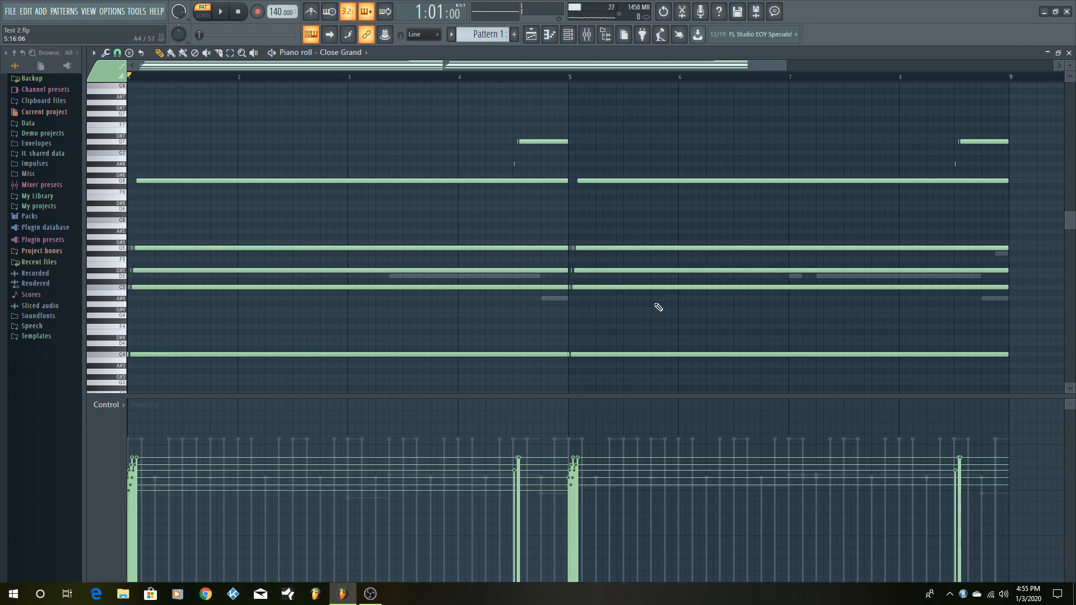
{"action": "scroll", "coordinate": [579, 318], "scroll_direction": "down", "scroll_amount": 1}
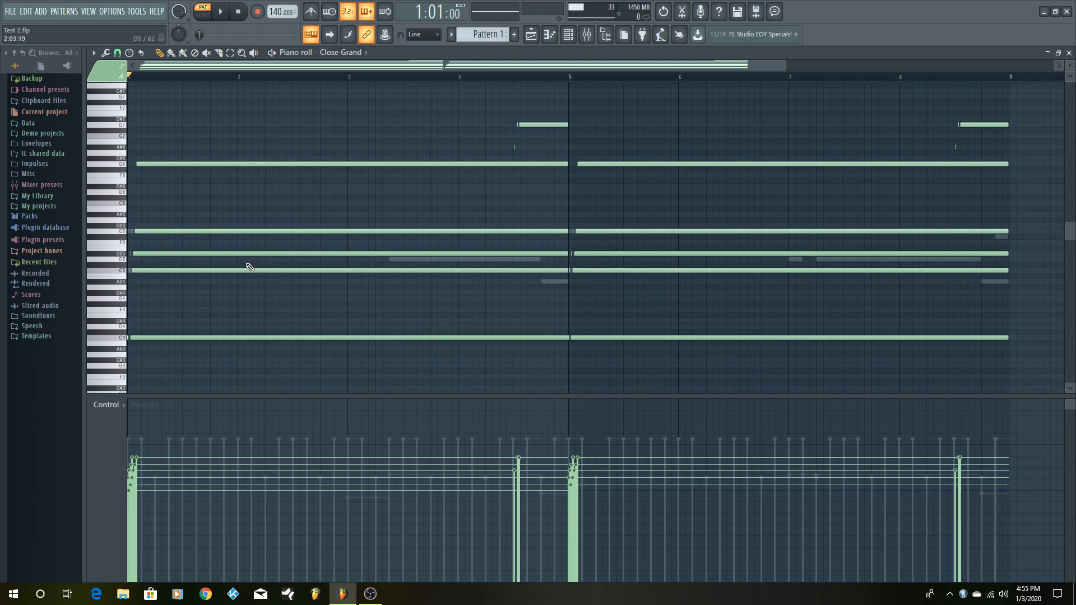
- Try the Strum tool on the Close Grand chords with a stronger start time and Chop chords switched off and on, and discard the changes
{"action": "left_click", "coordinate": [105, 53]}
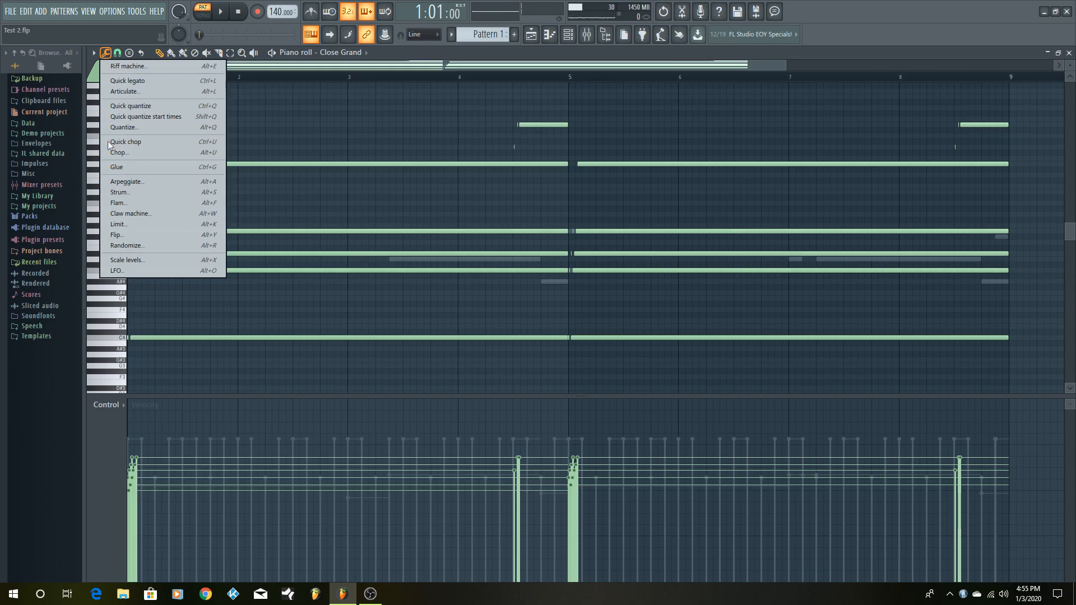
{"action": "left_click", "coordinate": [119, 193]}
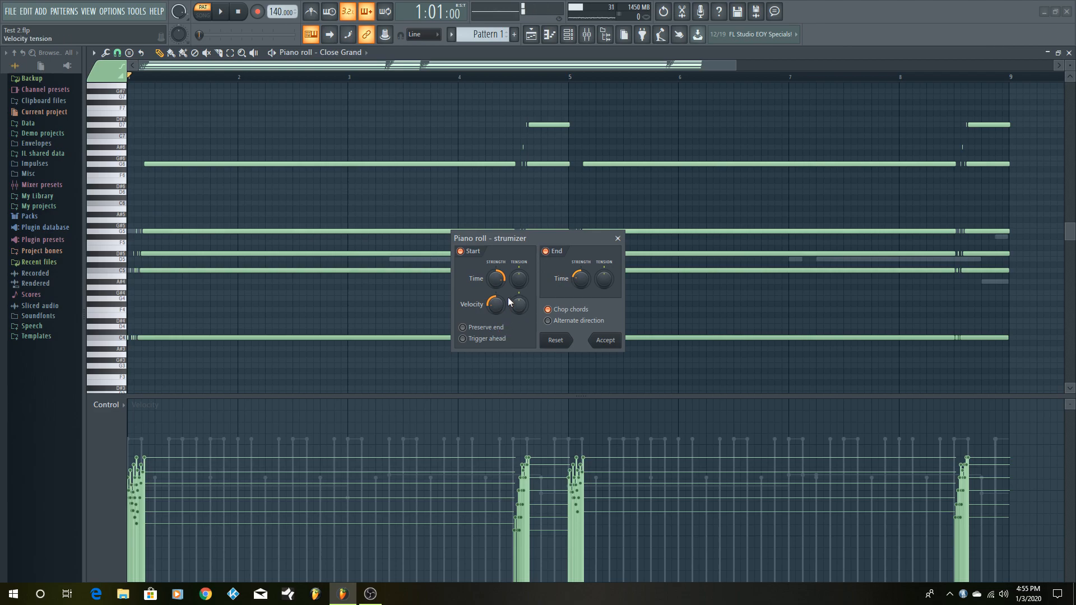
{"action": "mouse_move", "coordinate": [496, 278]}
{"action": "left_mouse_down"}
{"action": "mouse_move", "coordinate": [496, 302]}
{"action": "mouse_move", "coordinate": [496, 283]}
{"action": "left_mouse_up"}
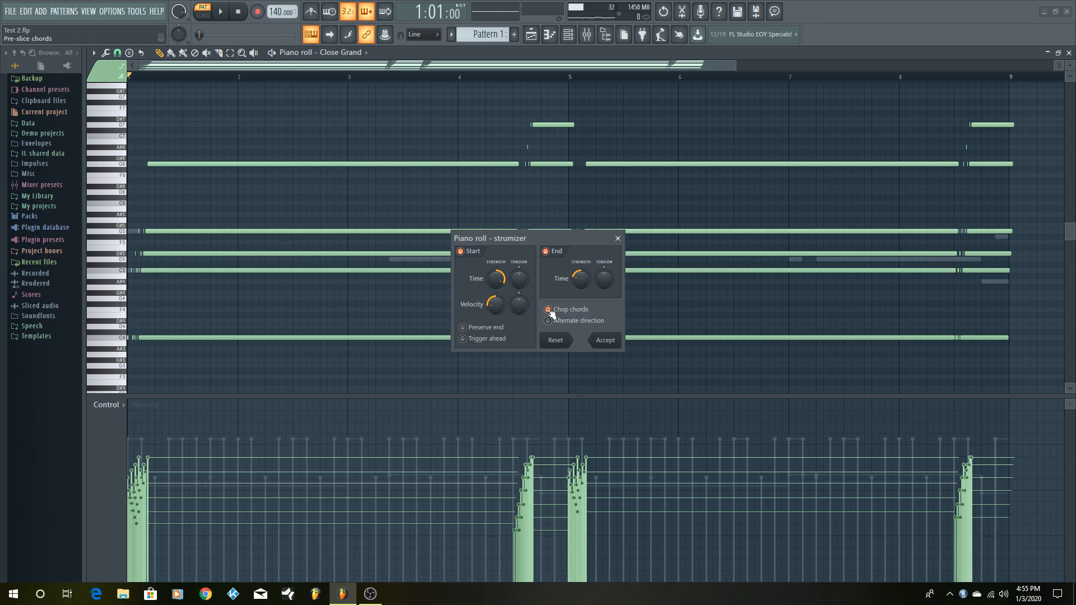
{"action": "left_click", "coordinate": [548, 310]}
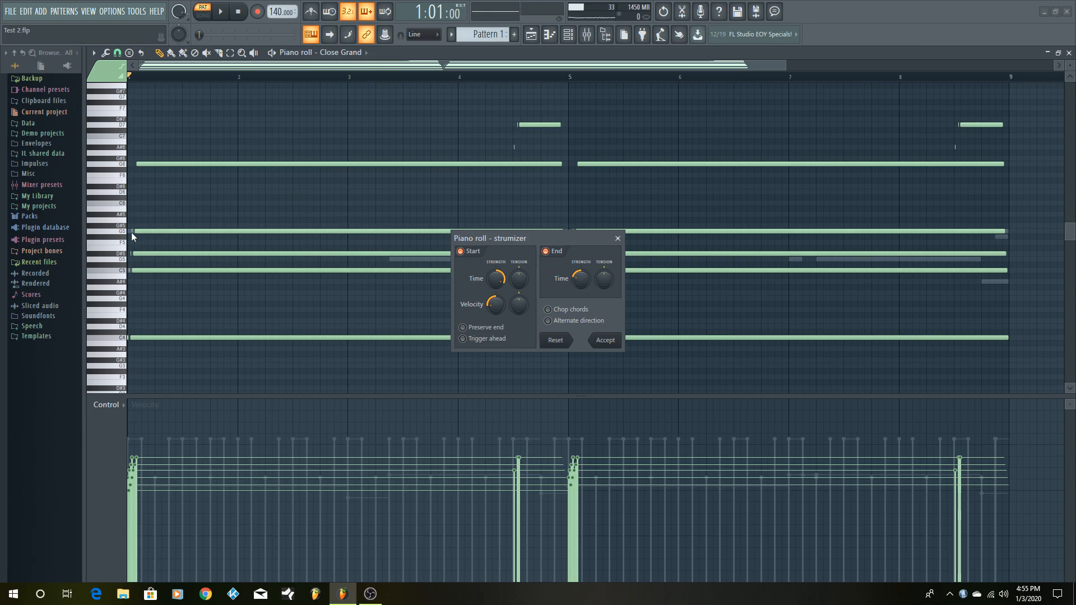
{"action": "left_click", "coordinate": [547, 310]}
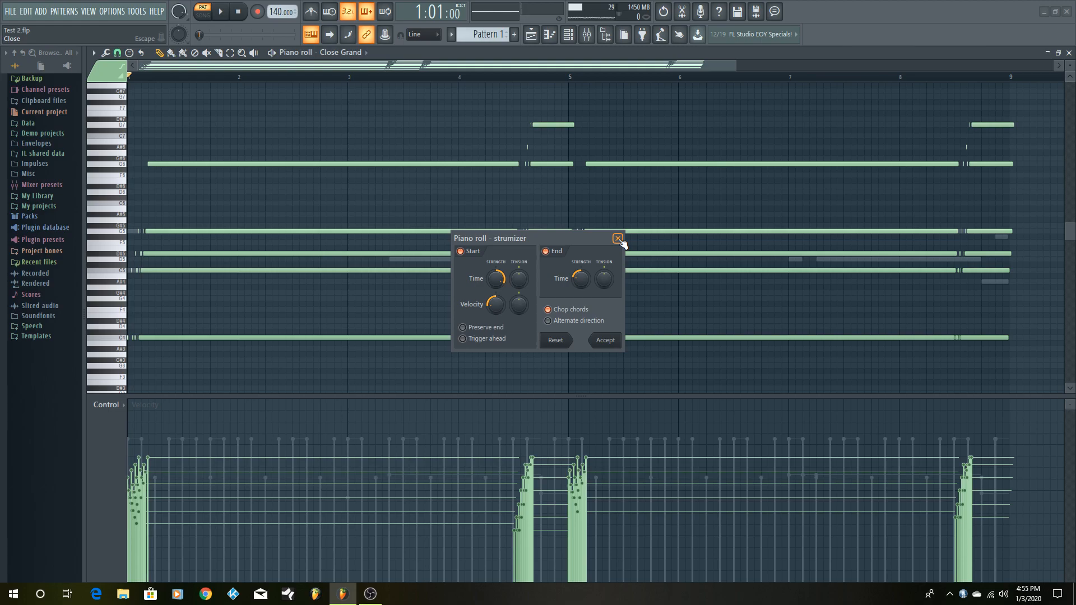
{"action": "left_click", "coordinate": [619, 239]}
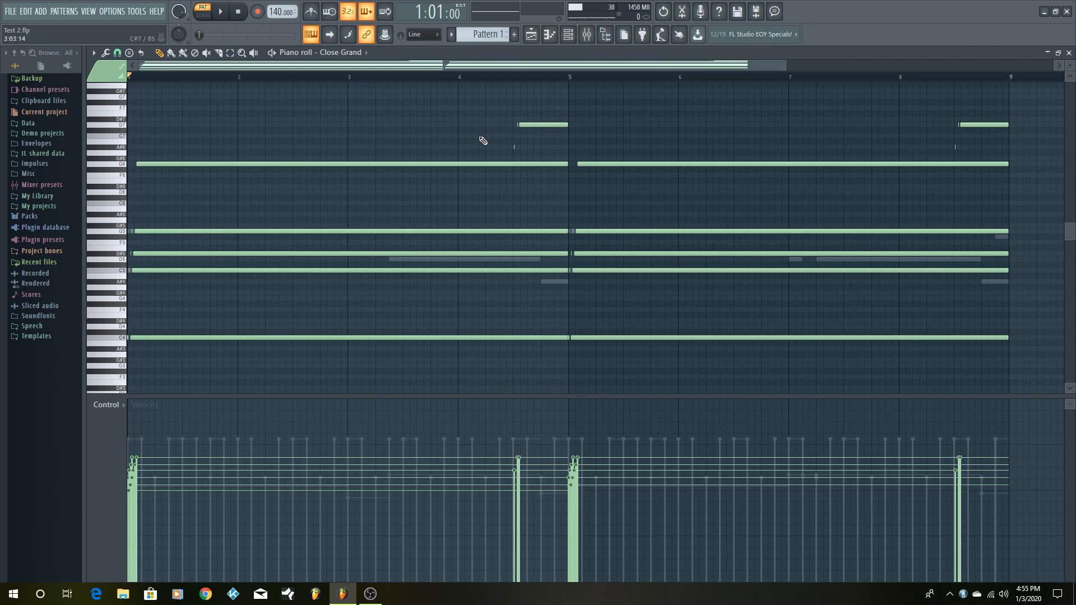
- Restore the piano roll to its normal window size and play Pattern 1 with the Close Grand chords
{"action": "left_click", "coordinate": [1057, 52]}
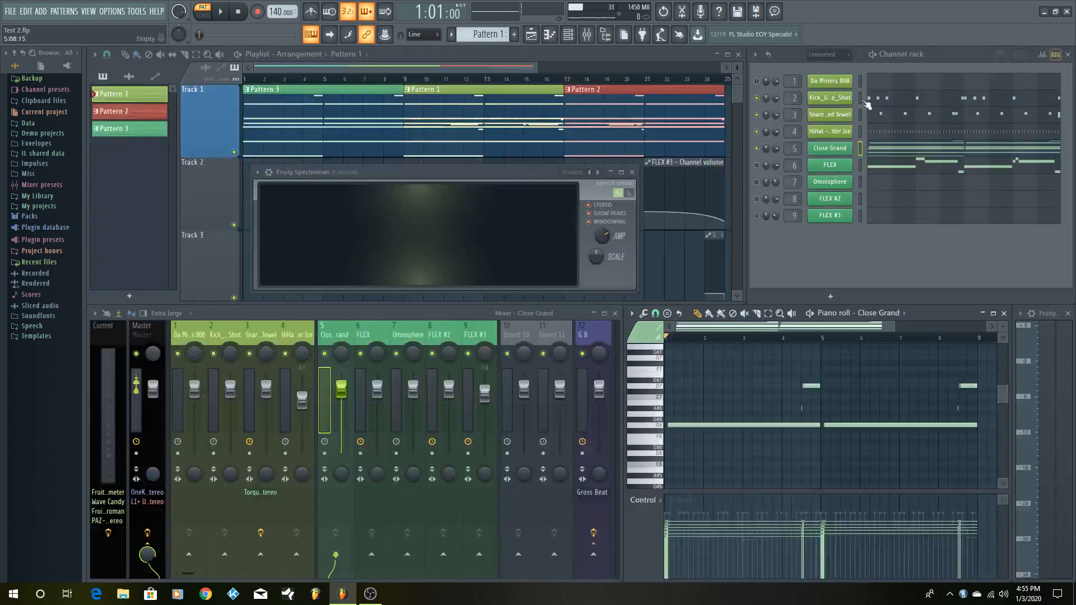
{"action": "scroll", "coordinate": [878, 379], "scroll_direction": "down", "scroll_amount": 3}
{"action": "left_click", "coordinate": [222, 13]}
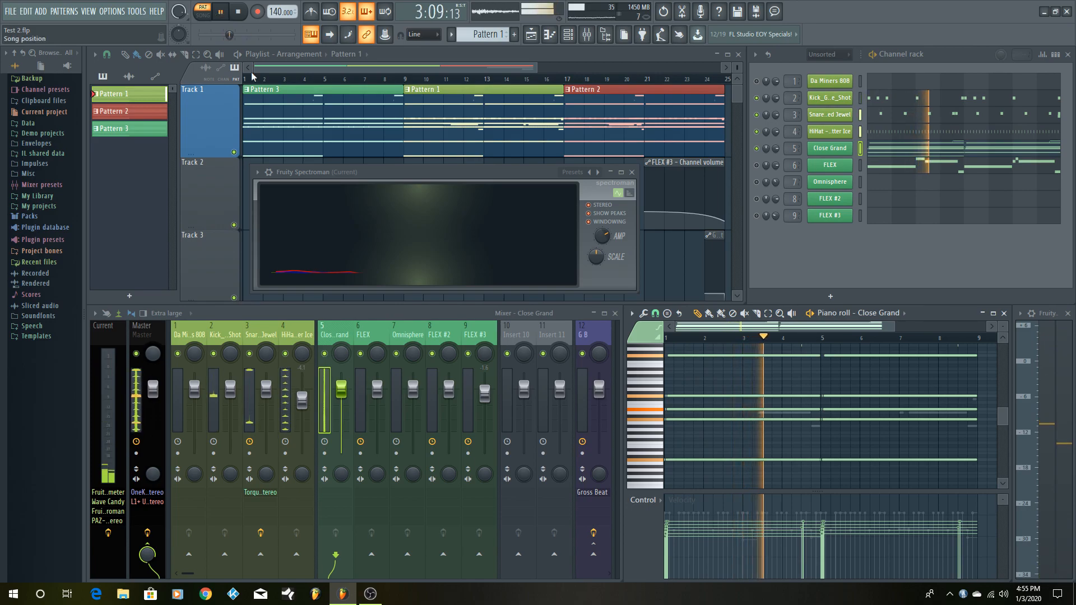
- Enlarge the note area of the Close Grand piano roll by shrinking its control lane, and stop playback
{"action": "left_click_drag", "start_coordinate": [777, 491], "coordinate": [779, 507]}
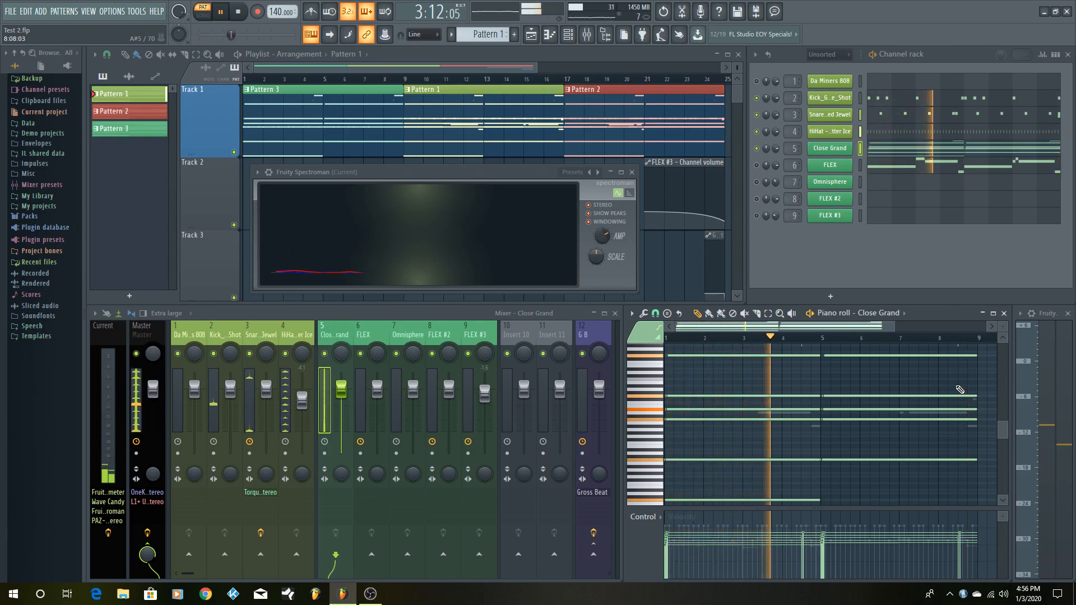
{"action": "key", "text": "space"}
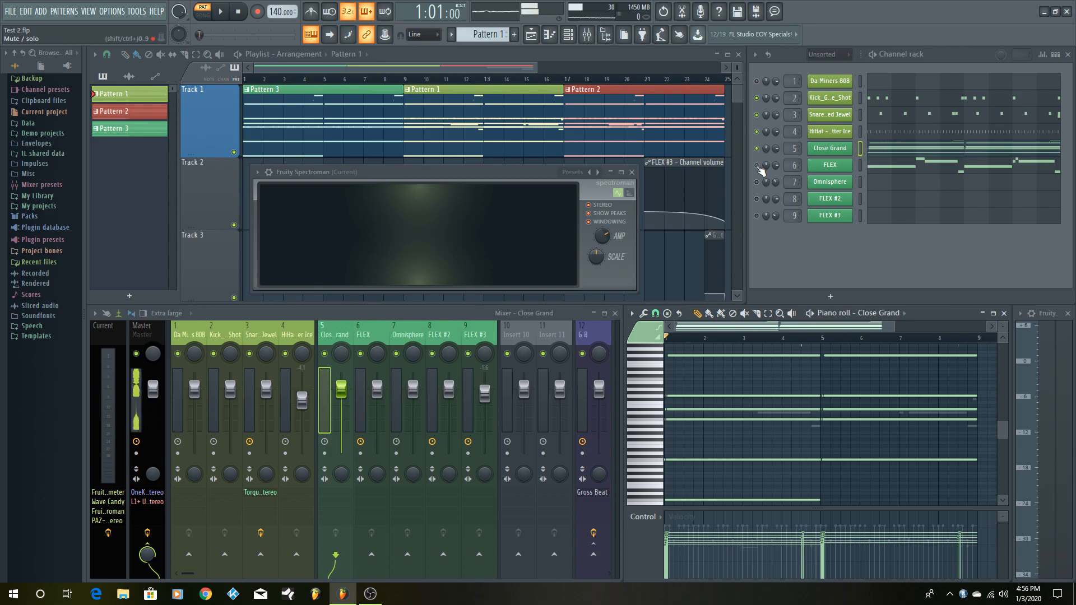
- Examine the FLEX channel's Predatorium preset and its Pattern 1 notes, audition a piano key, and close the instrument
{"action": "left_click", "coordinate": [843, 168]}
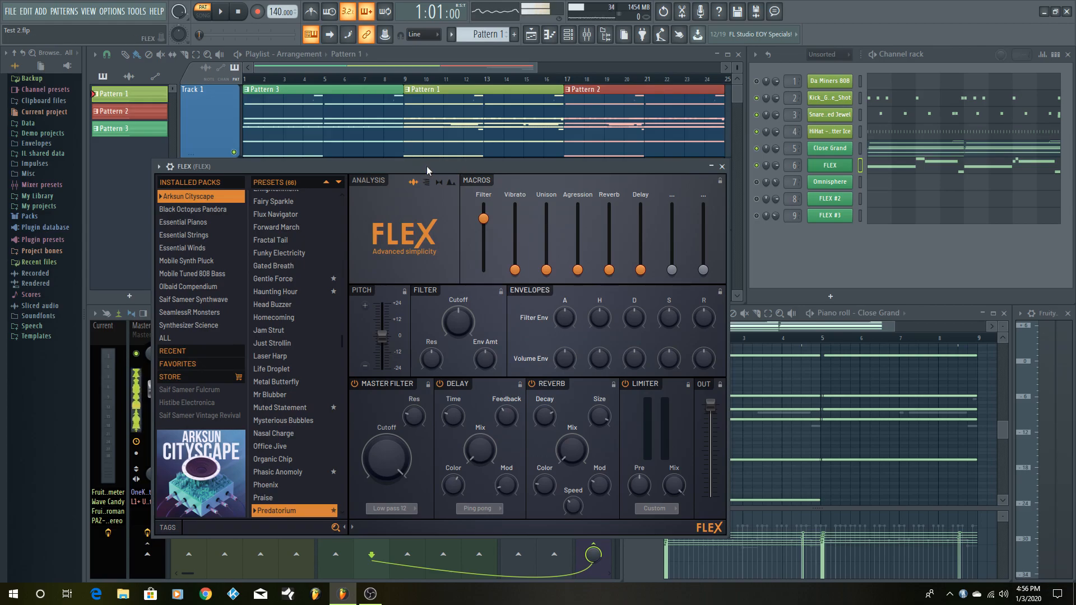
{"action": "mouse_move", "coordinate": [425, 166]}
{"action": "left_mouse_down"}
{"action": "mouse_move", "coordinate": [437, 149]}
{"action": "mouse_move", "coordinate": [433, 167]}
{"action": "left_mouse_up"}
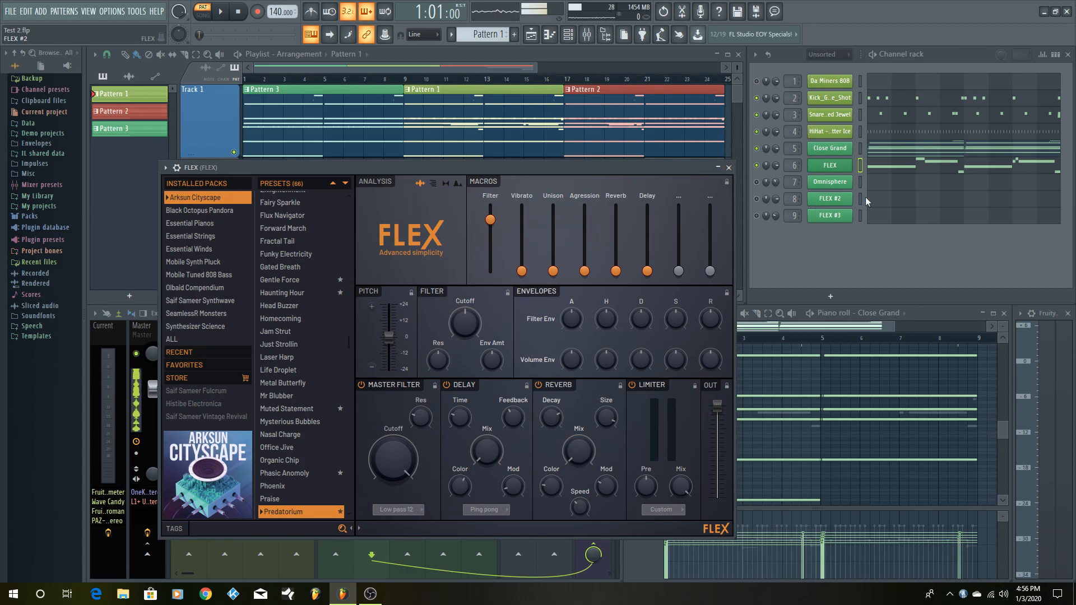
{"action": "left_click", "coordinate": [906, 167]}
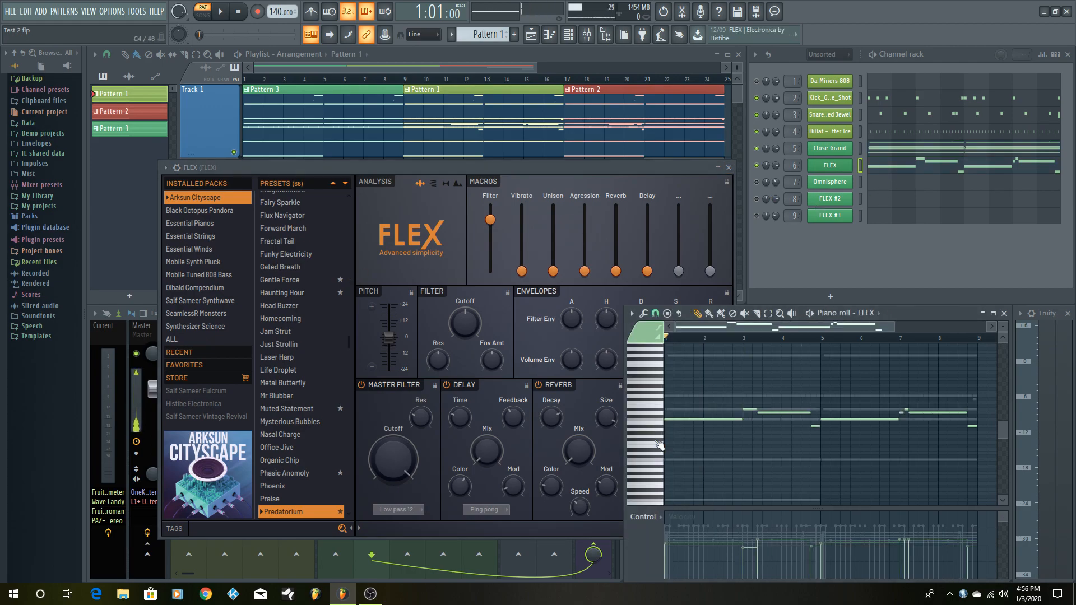
{"action": "left_click", "coordinate": [660, 419]}
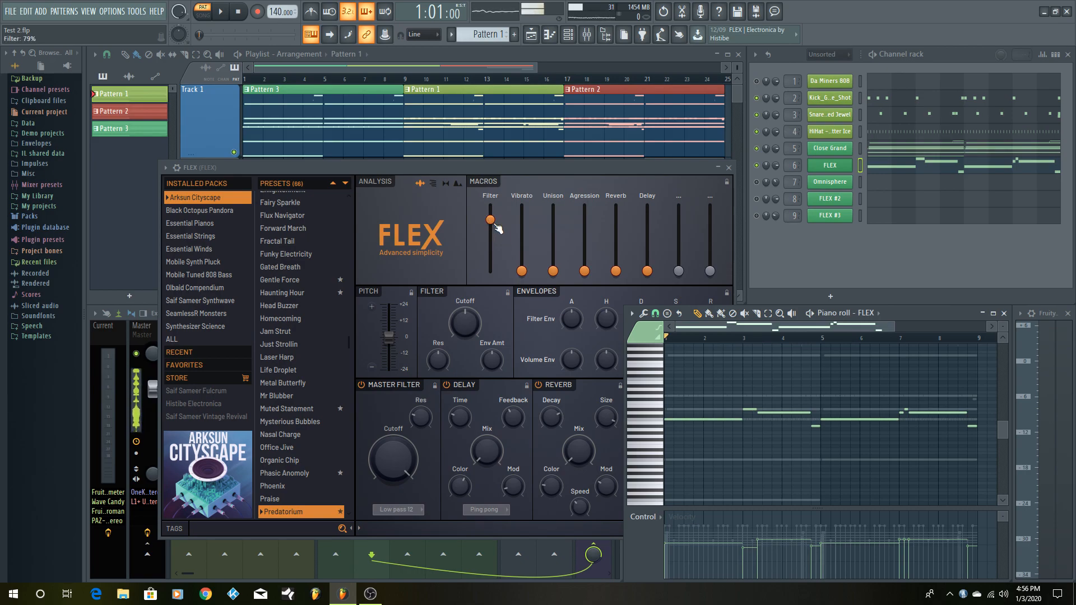
{"action": "left_click", "coordinate": [729, 167]}
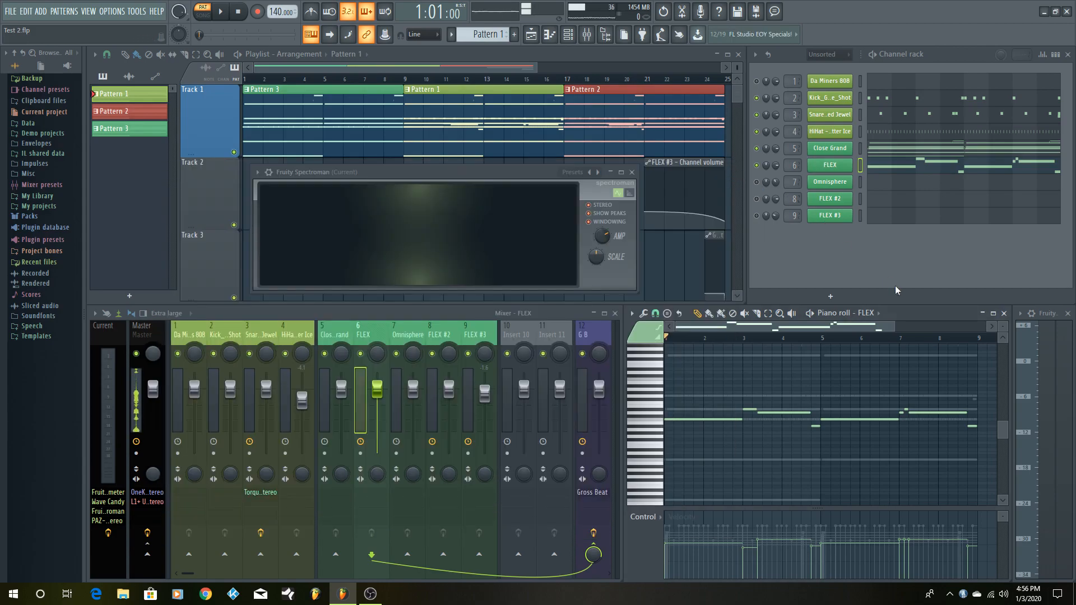
- Maximize the FLEX piano roll with readable note names and audition the melody's keys between A#4 and D#5
{"action": "left_click", "coordinate": [993, 313]}
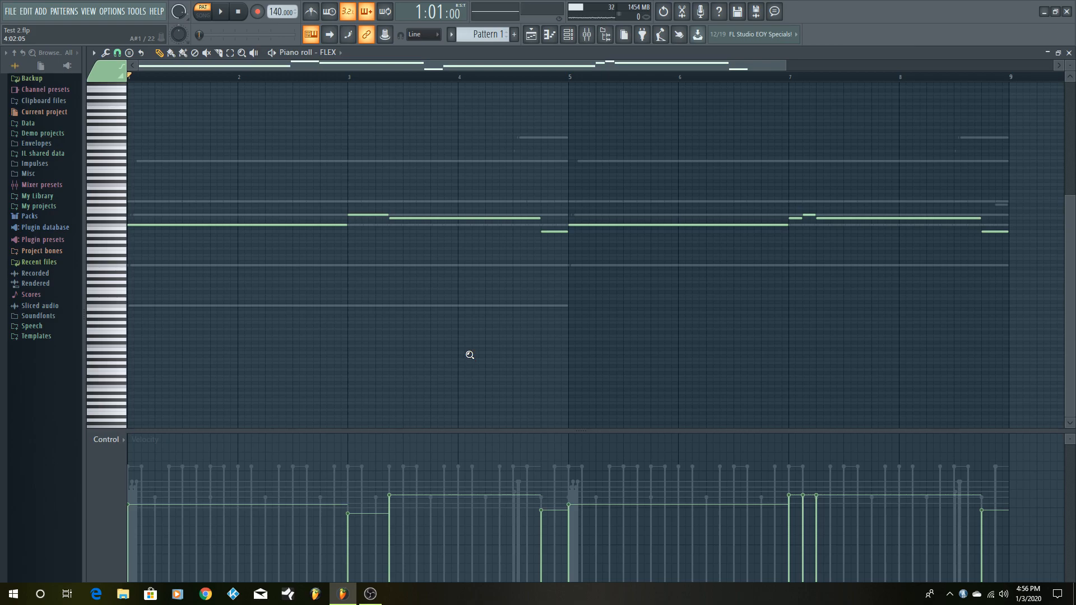
{"action": "scroll", "coordinate": [469, 355], "scroll_direction": "up", "scroll_amount": 4}
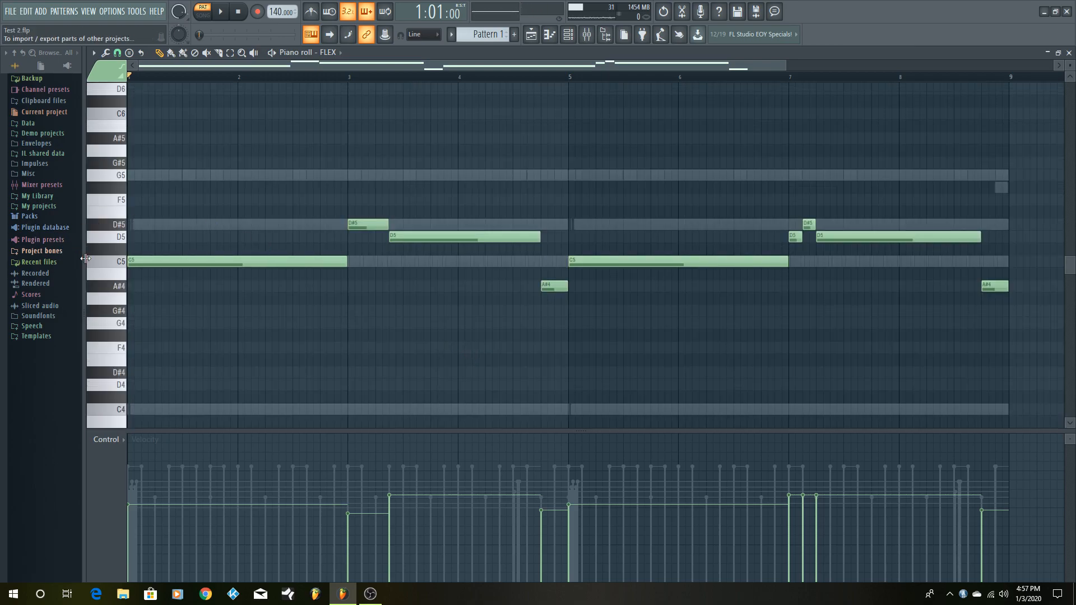
{"action": "left_click", "coordinate": [116, 267]}
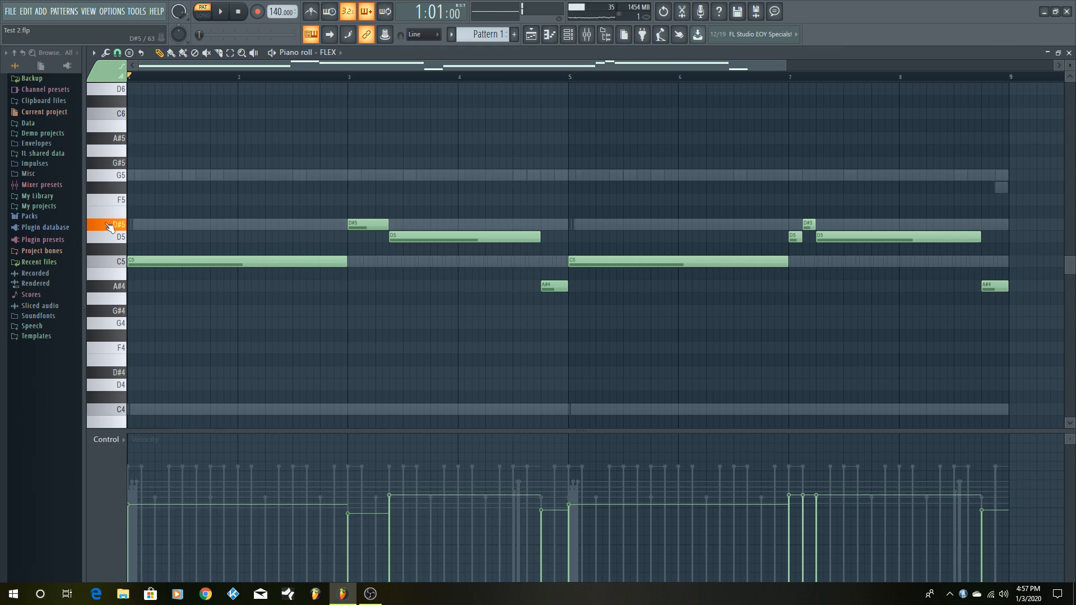
{"action": "left_click", "coordinate": [114, 245]}
{"action": "left_click", "coordinate": [117, 290]}
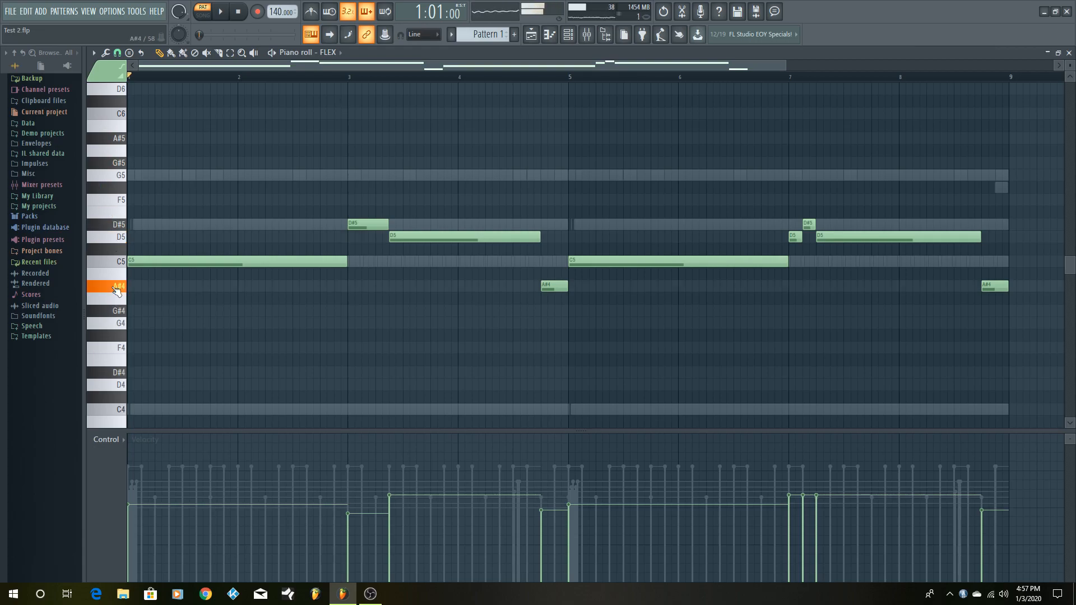
{"action": "left_click", "coordinate": [121, 263]}
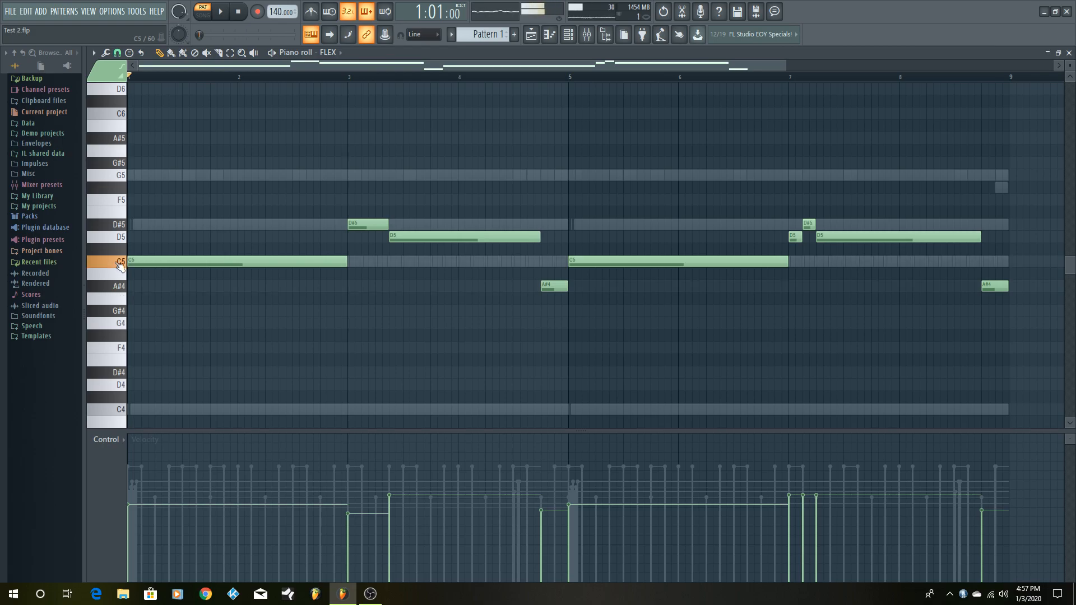
- Play Pattern 1 to hear the FLEX melody, stop it, and restore the piano roll to its normal size with the melody in view
{"action": "key", "text": "space"}
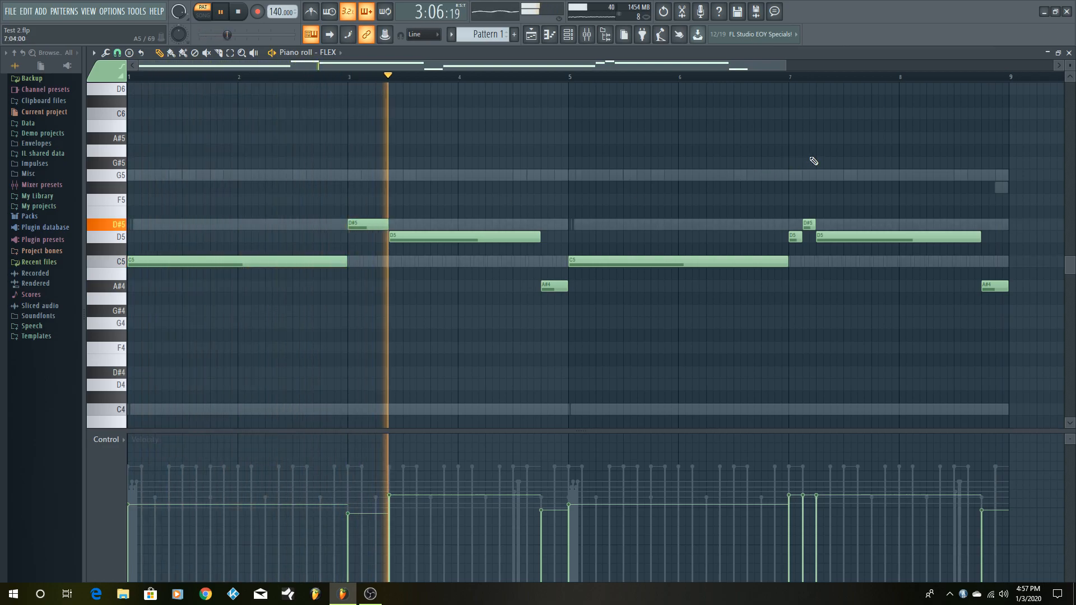
{"action": "key", "text": "space"}
{"action": "left_click", "coordinate": [1058, 53]}
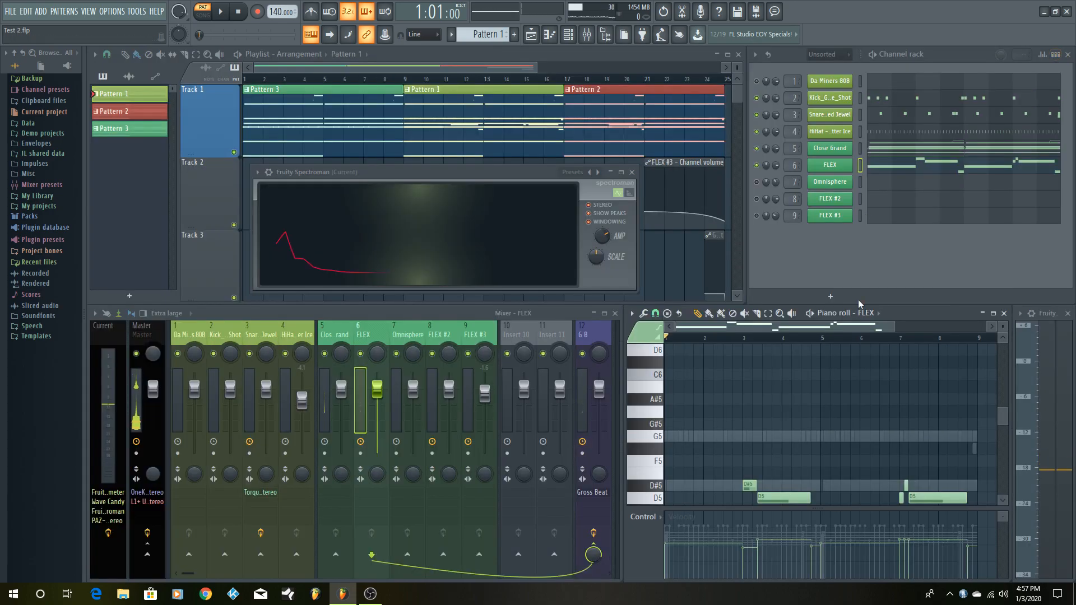
{"action": "scroll", "coordinate": [842, 445], "scroll_direction": "down", "scroll_amount": 3}
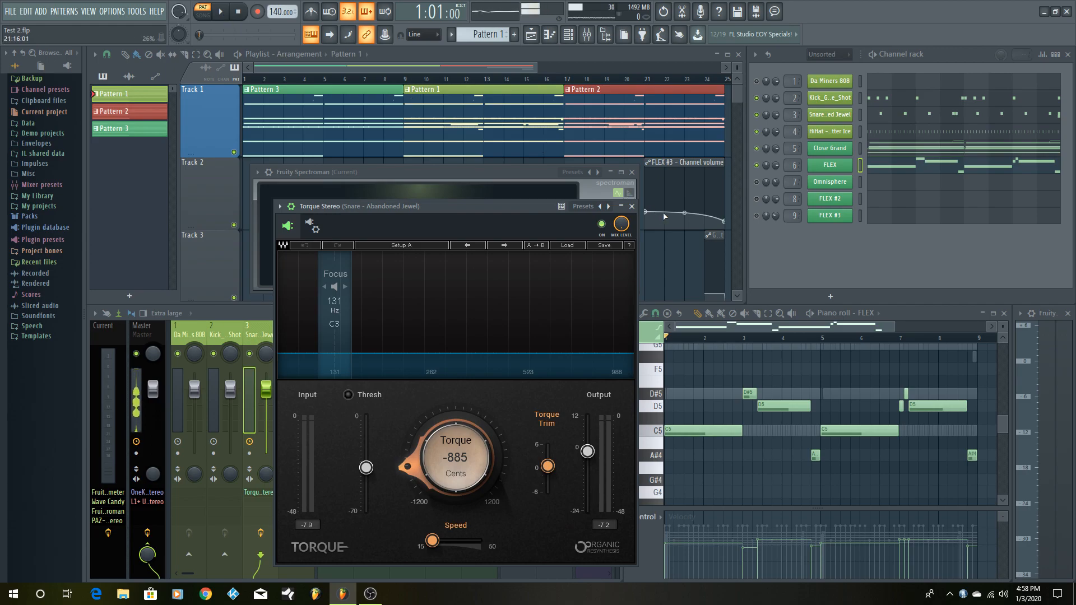
- Compare the snare with Torque Stereo bypassed and active during Pattern 1 playback, leave the effect on, and close it
{"action": "left_click", "coordinate": [221, 16]}
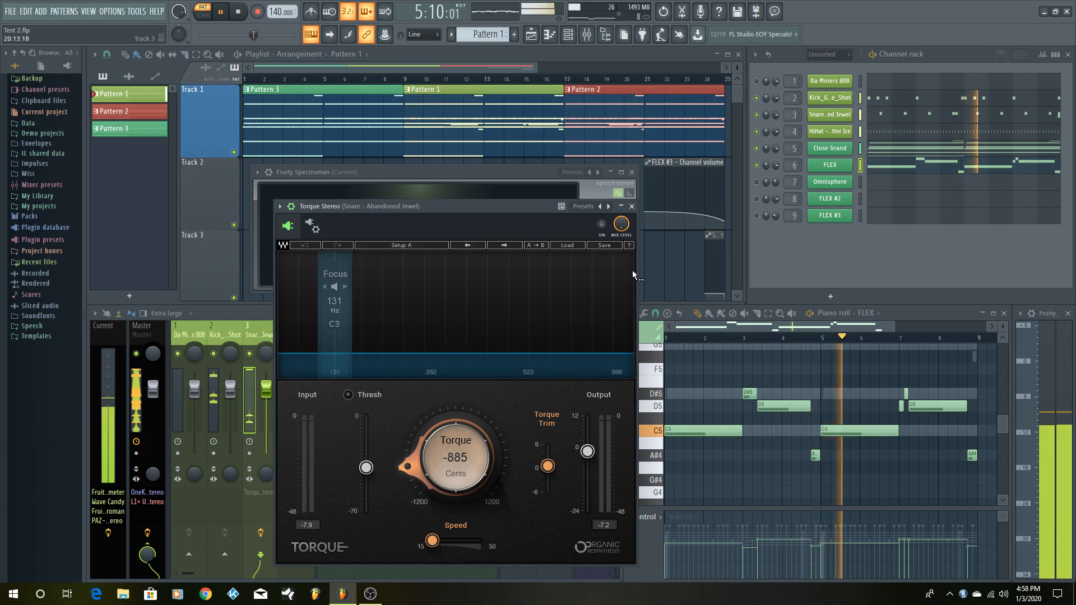
{"action": "key", "text": "space"}
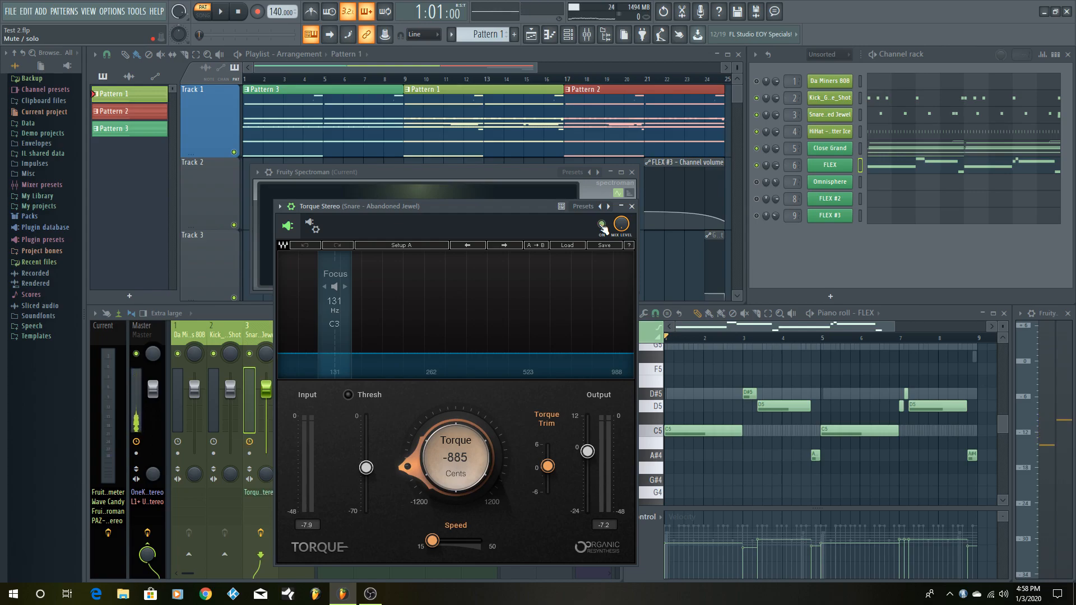
{"action": "key", "text": "space"}
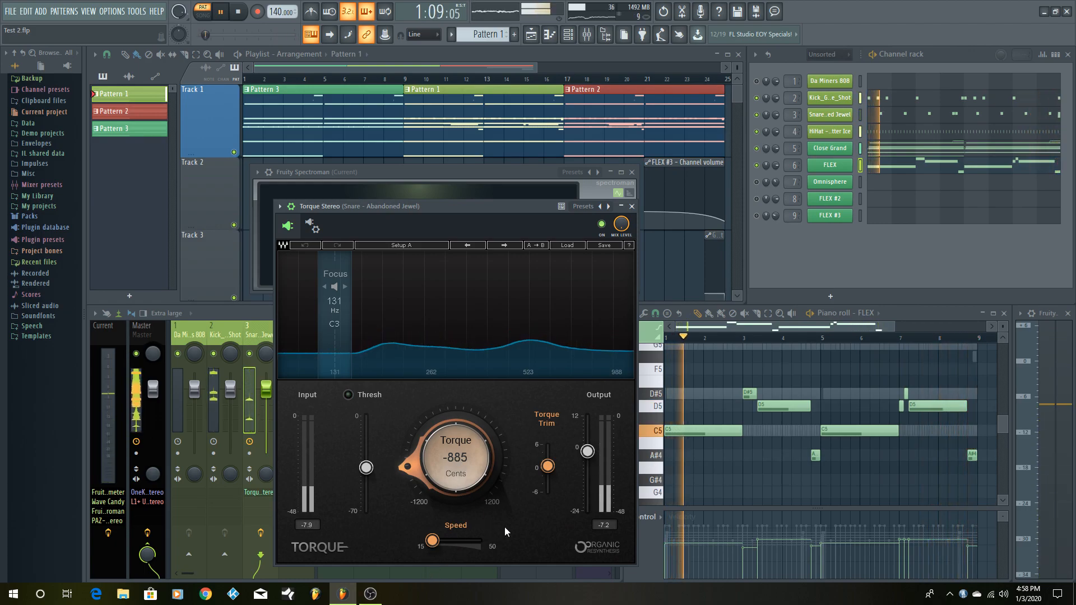
{"action": "mouse_move", "coordinate": [583, 448]}
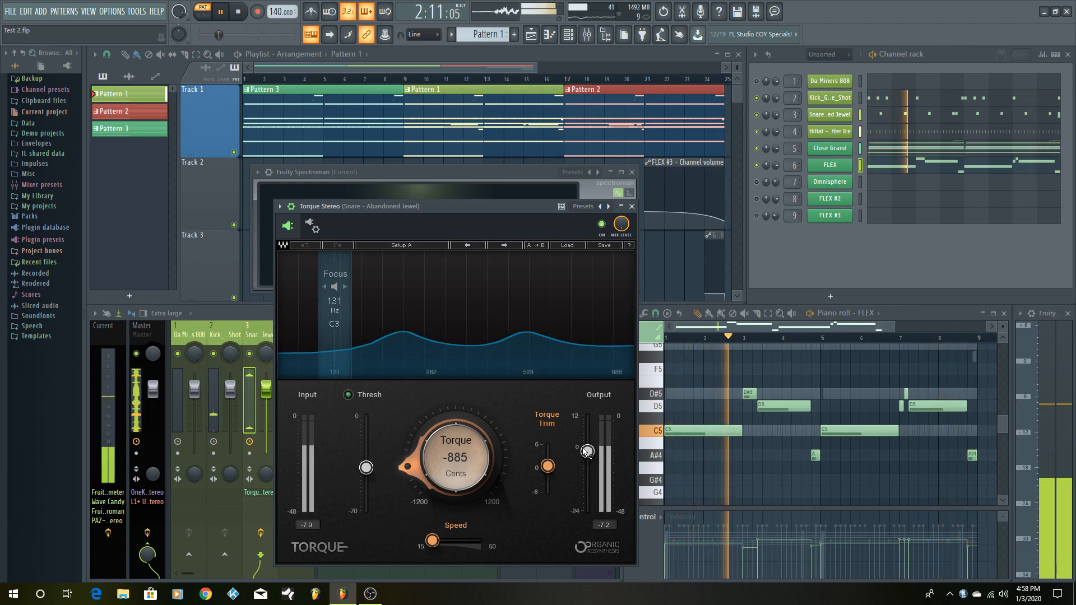
{"action": "mouse_move", "coordinate": [367, 470]}
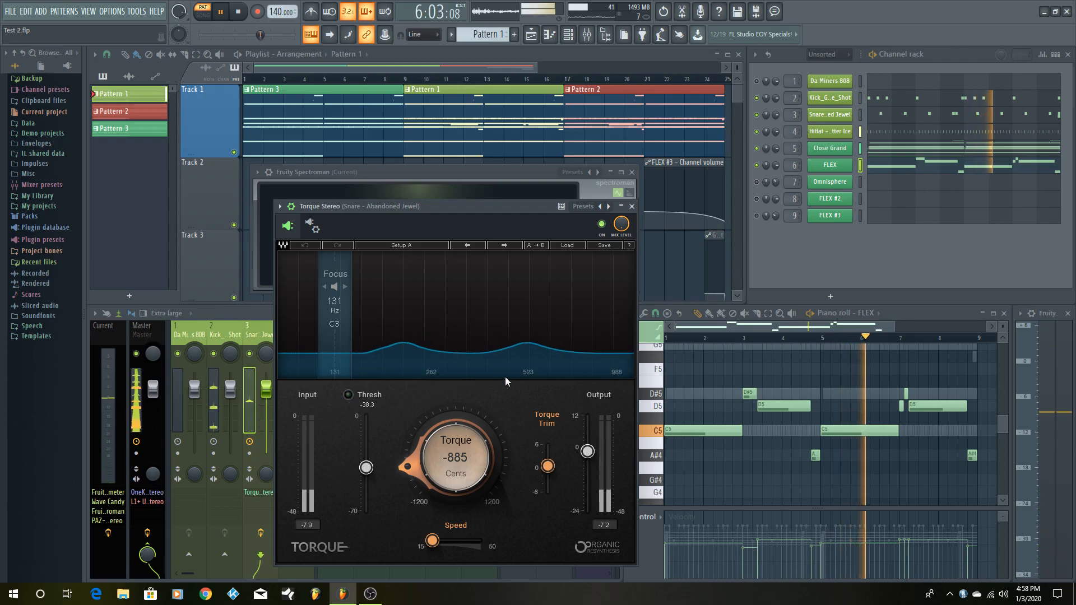
{"action": "left_click", "coordinate": [608, 224]}
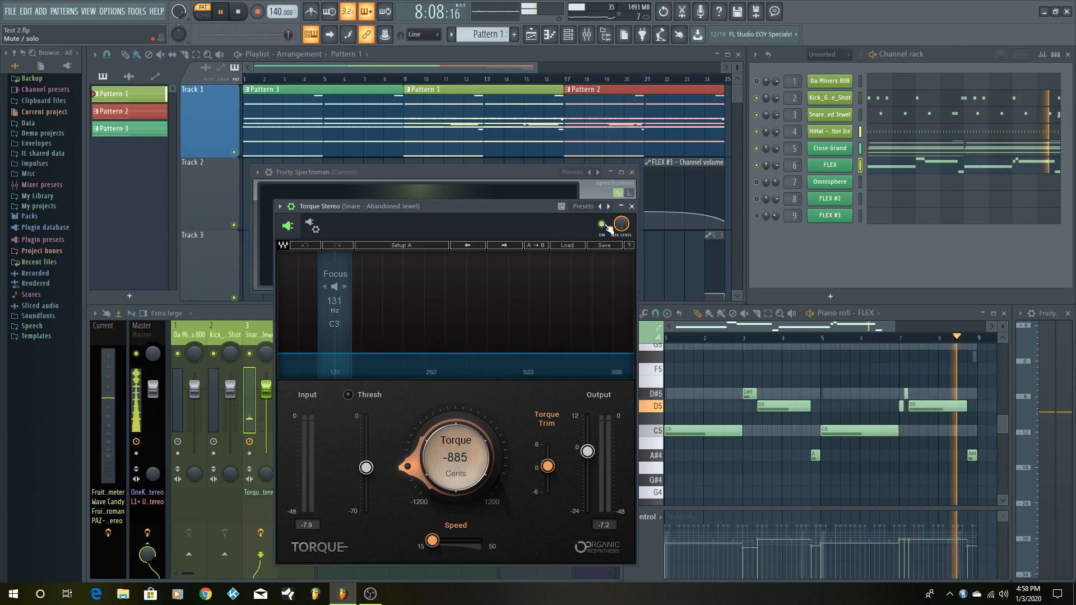
{"action": "left_click", "coordinate": [607, 224]}
{"action": "key", "text": "space"}
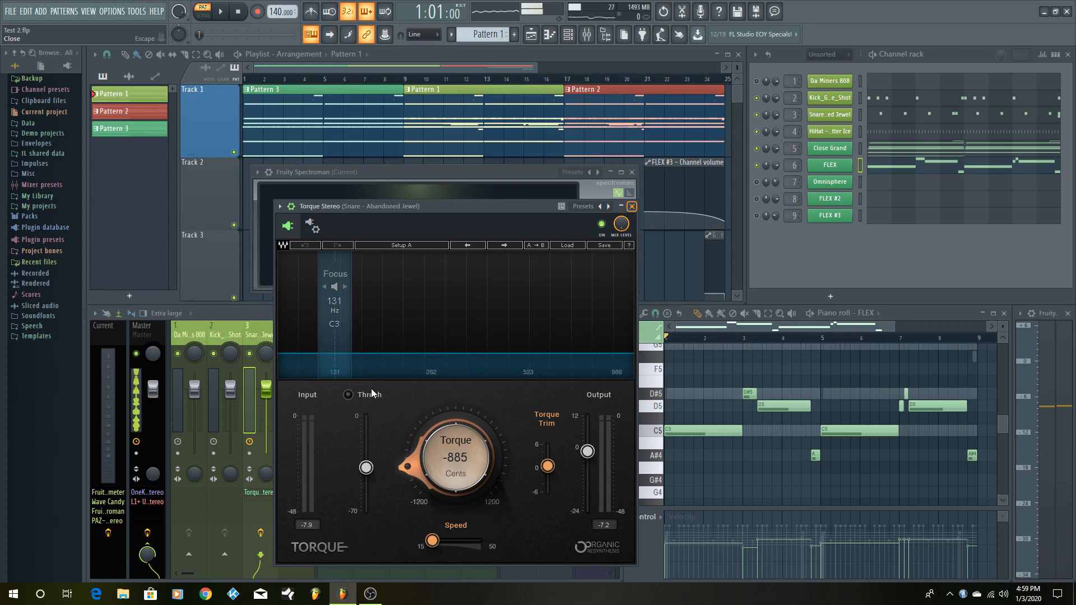
{"action": "key", "text": "Escape"}
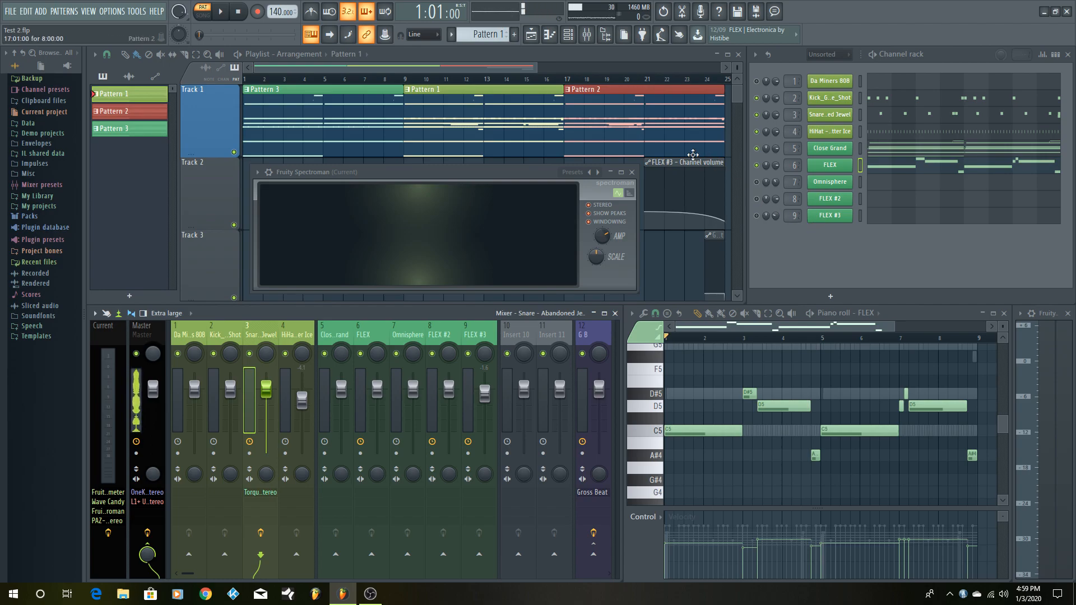
- Play Pattern 1 with the drums, Close Grand and FLEX, stop it, and switch to Pattern 2
{"action": "key", "text": "space"}
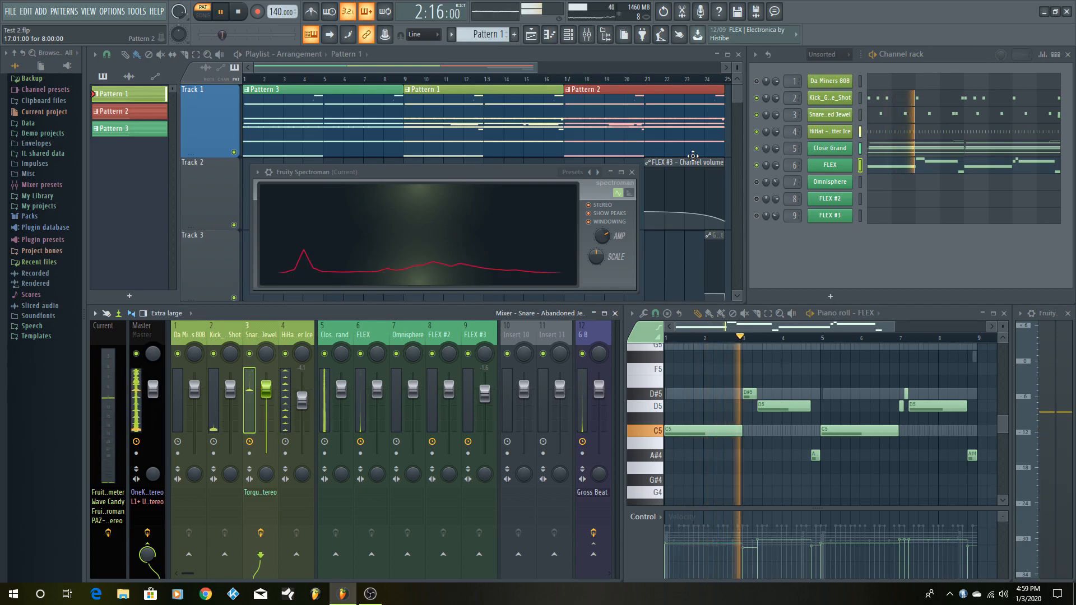
{"action": "key", "text": "space"}
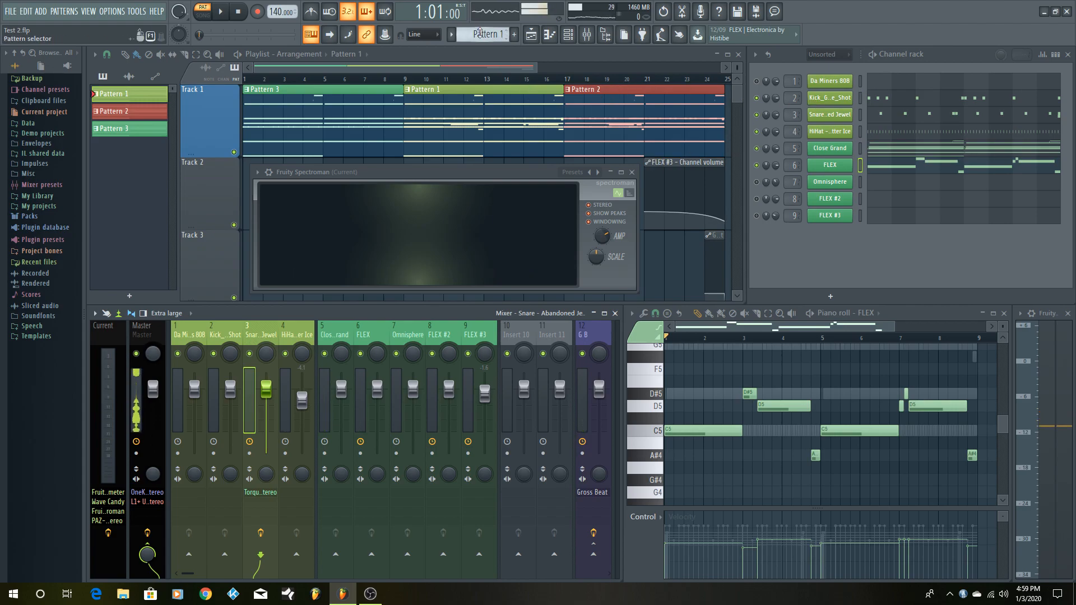
{"action": "scroll", "coordinate": [486, 38], "scroll_direction": "down", "scroll_amount": 1}
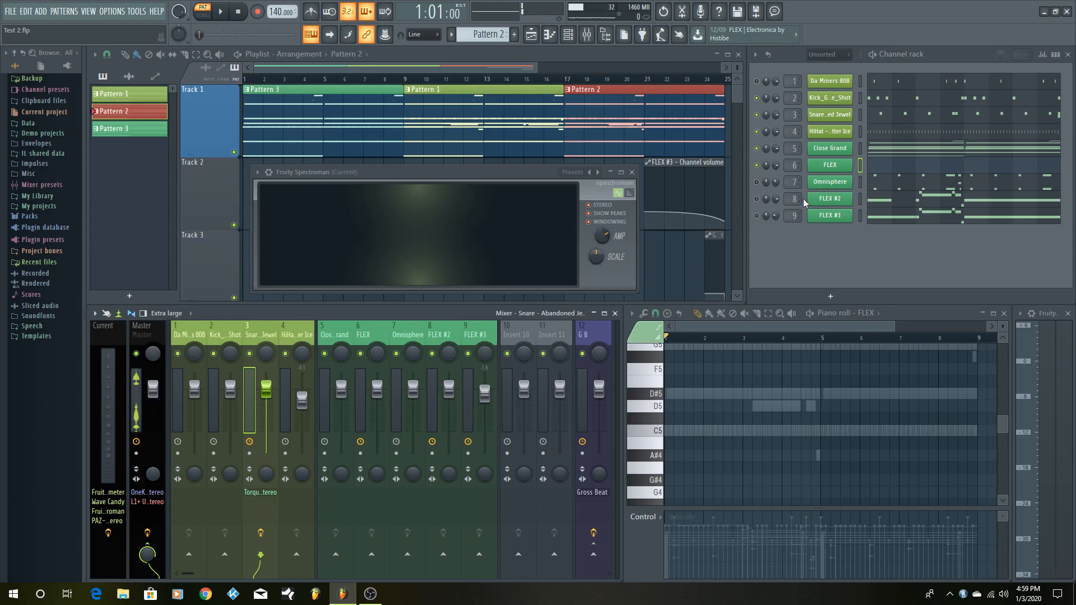
- Show the FLEX #2 notes of Pattern 2, look over its FLEX instrument settings, and audition the C5 key
{"action": "left_click", "coordinate": [878, 200]}
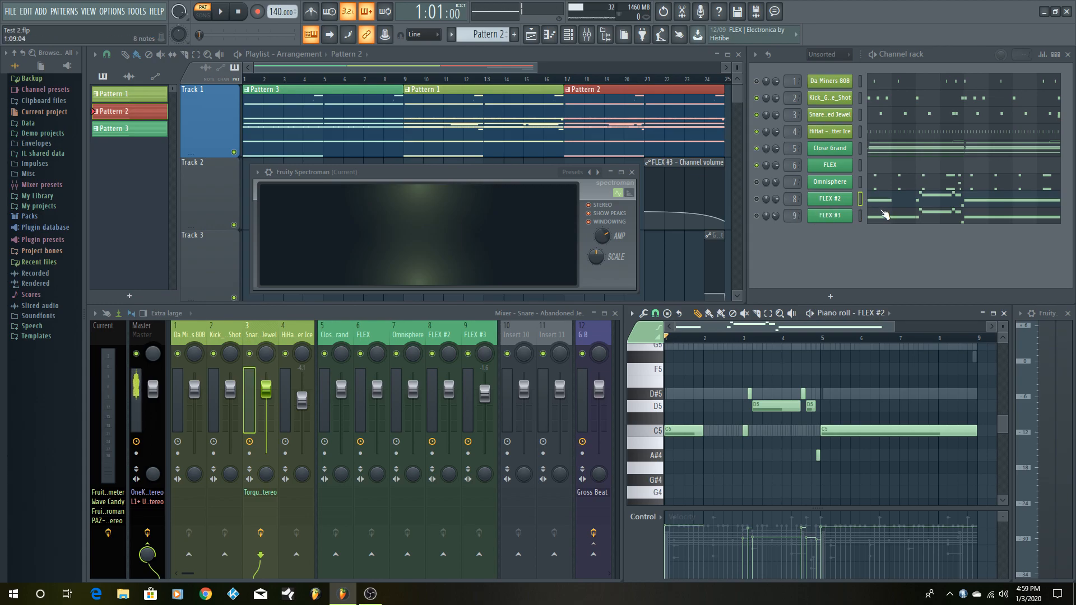
{"action": "left_click", "coordinate": [828, 203]}
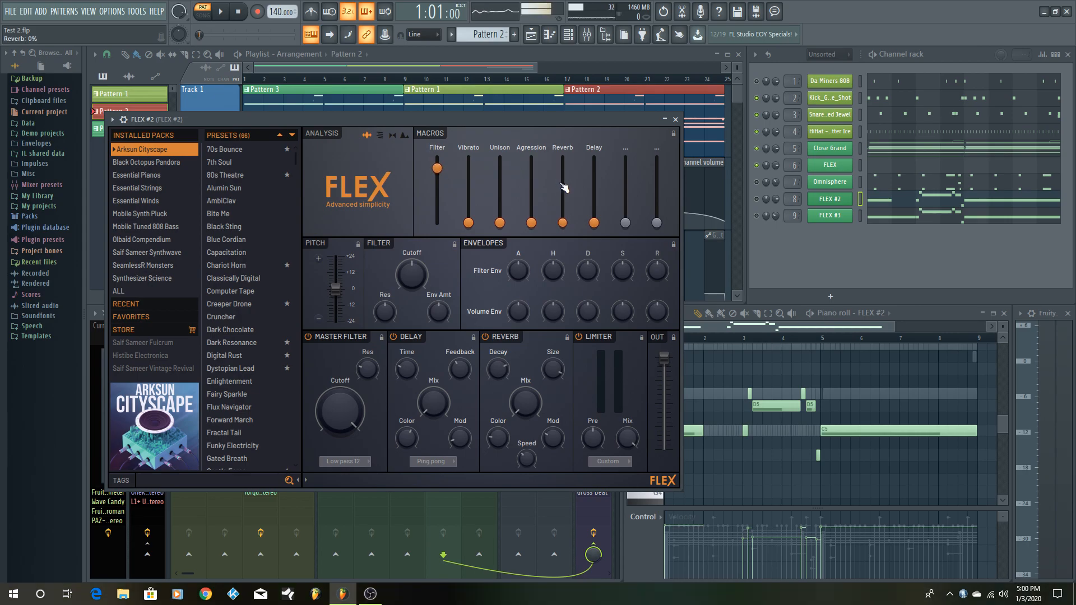
{"action": "left_click", "coordinate": [675, 120]}
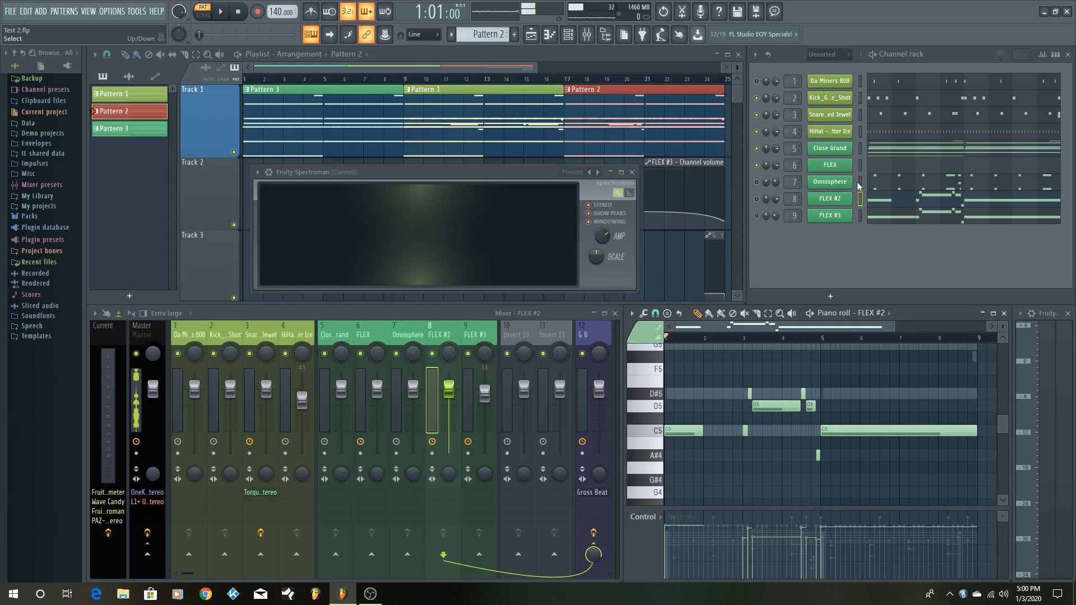
{"action": "left_click", "coordinate": [656, 431]}
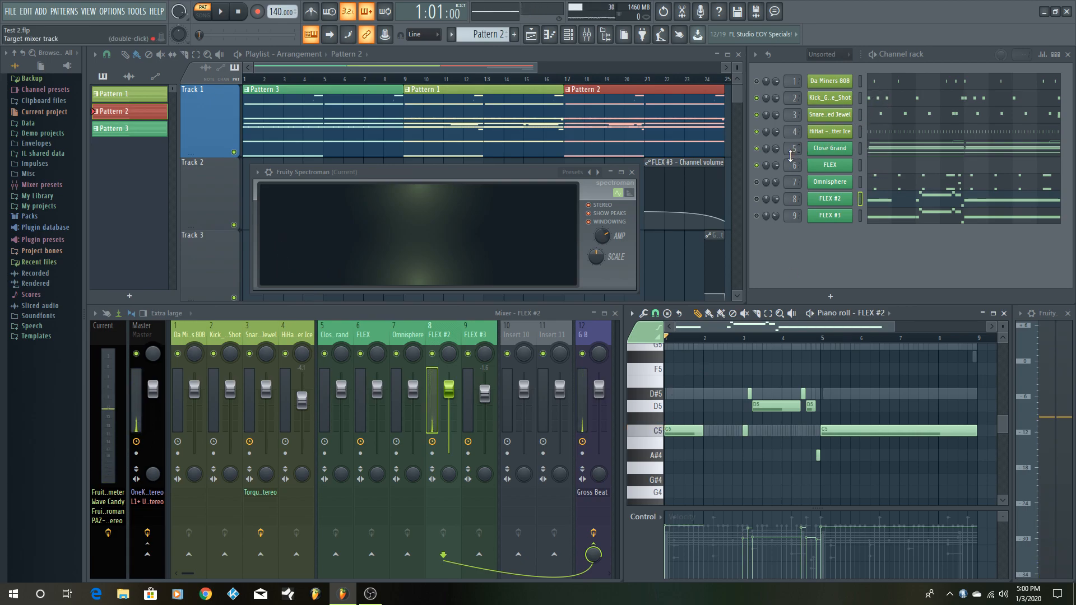
- Unmute FLEX #2 and play Pattern 2 to hear its melody with the drums and Close Grand chords
{"action": "key", "text": "space"}
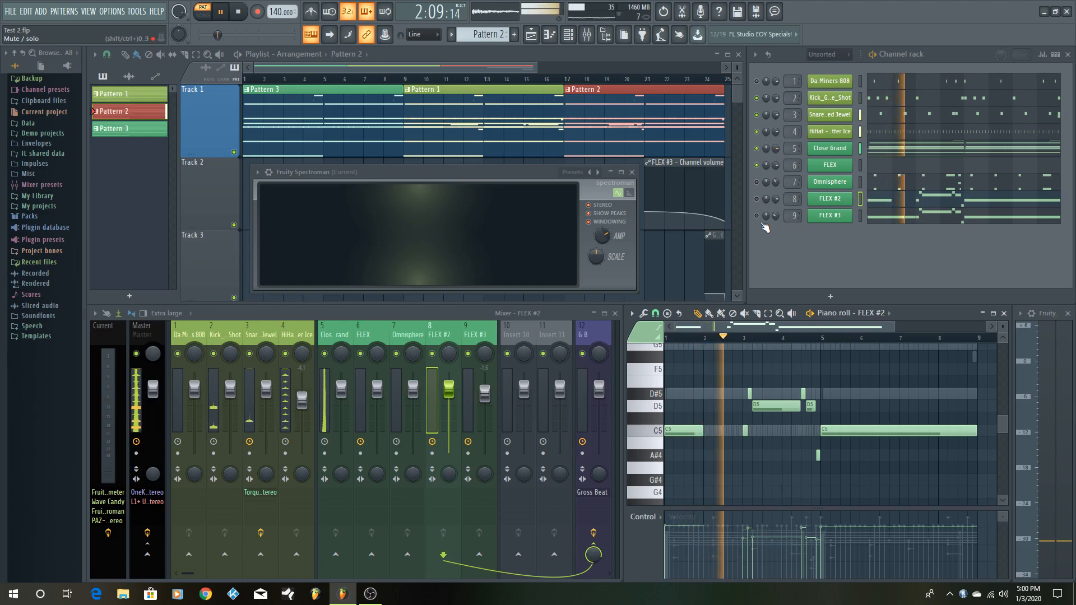
{"action": "key", "text": "space"}
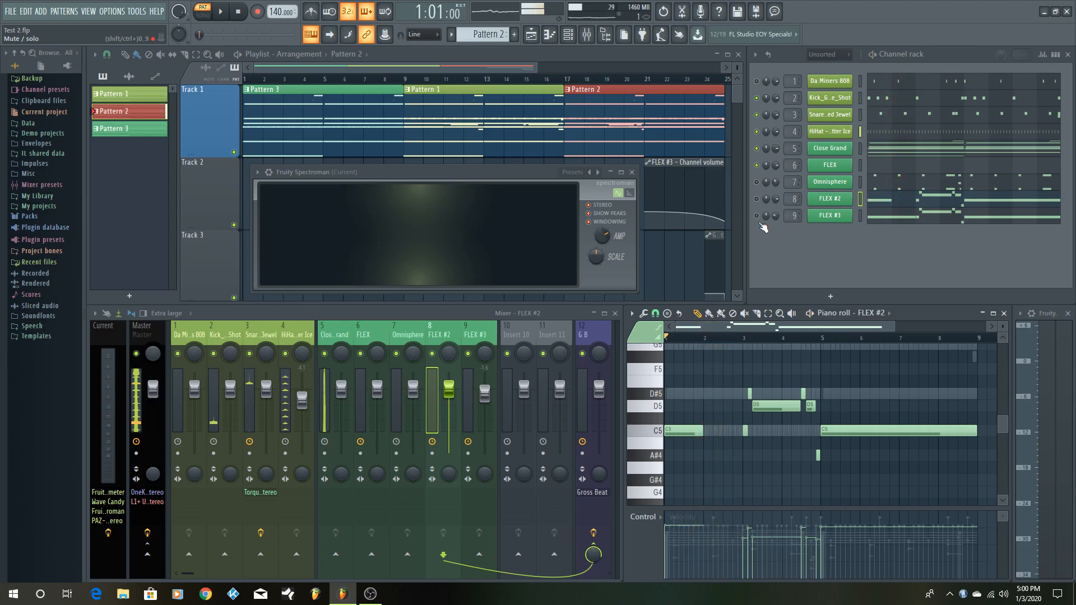
{"action": "key", "text": "space"}
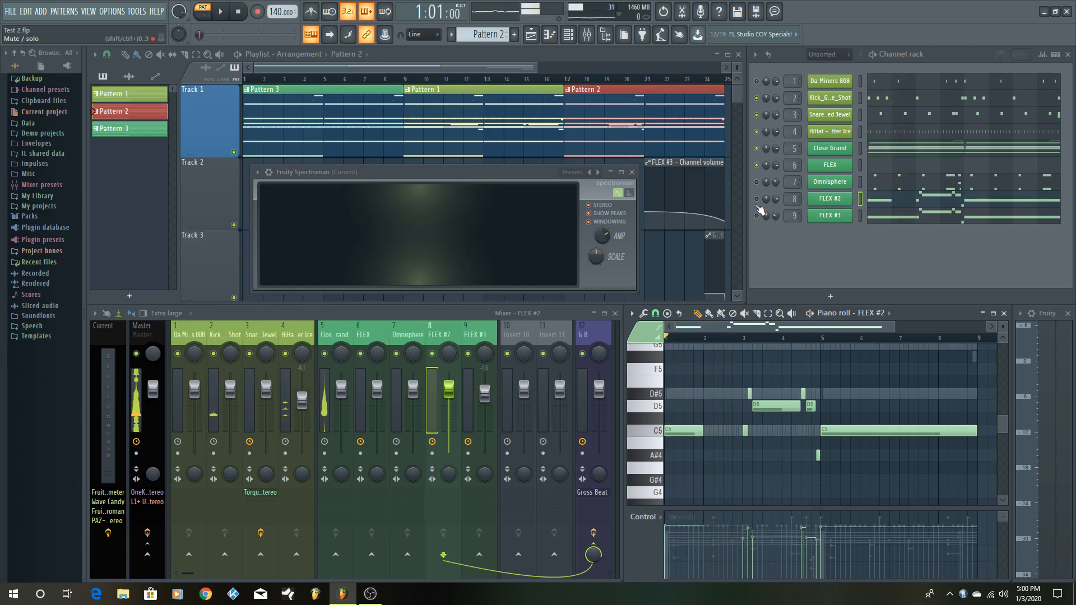
{"action": "key", "text": "space"}
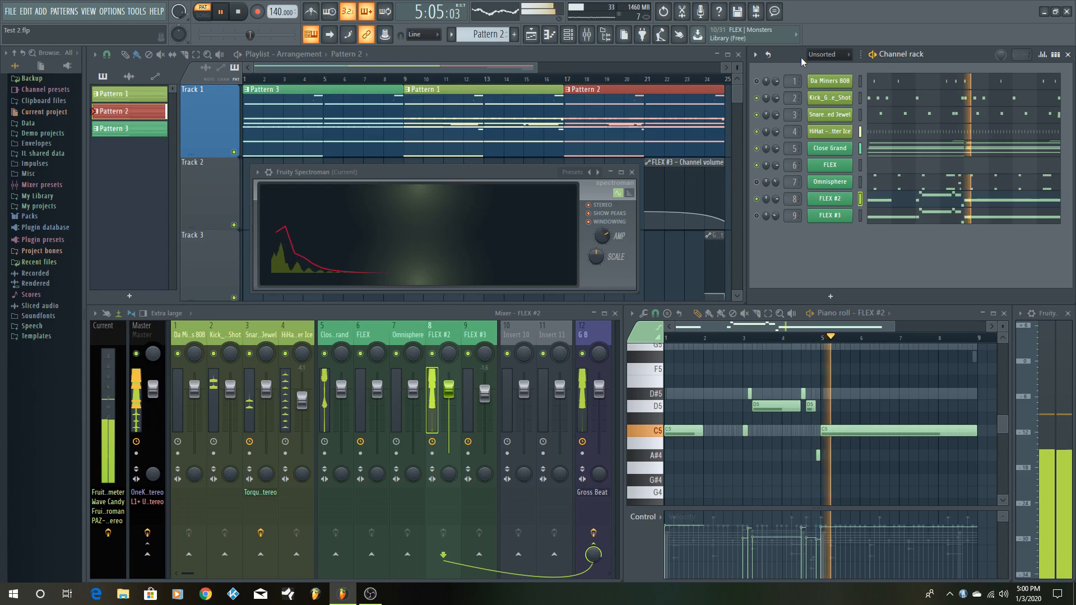
{"action": "key", "text": "space"}
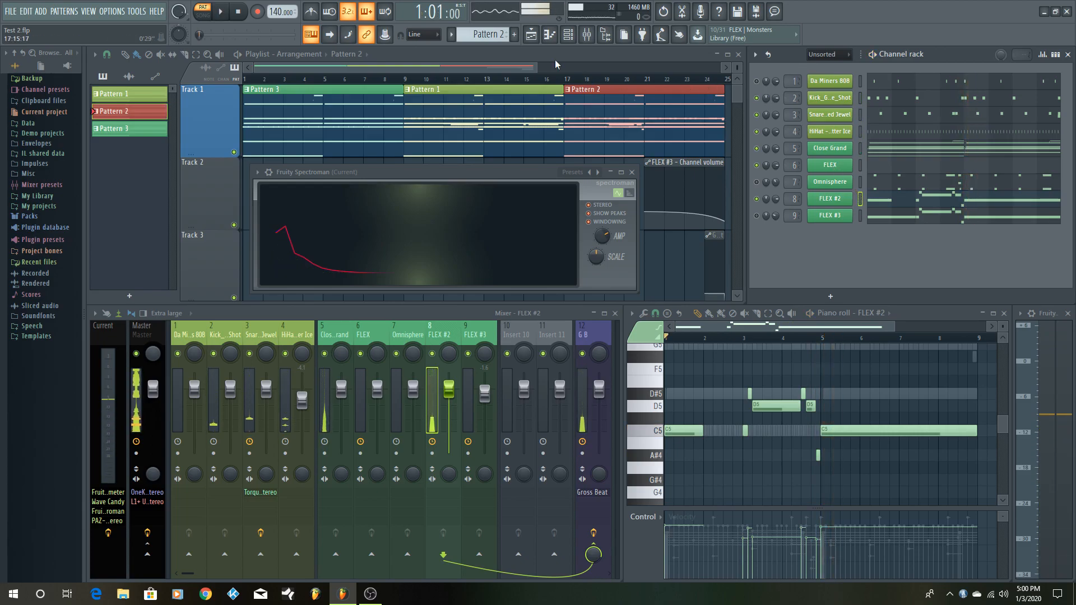
- Return to Pattern 1, show its FLEX notes, and play the pattern to hear that melody with the drums and Close Grand
{"action": "scroll", "coordinate": [489, 33], "scroll_direction": "up", "scroll_amount": 1}
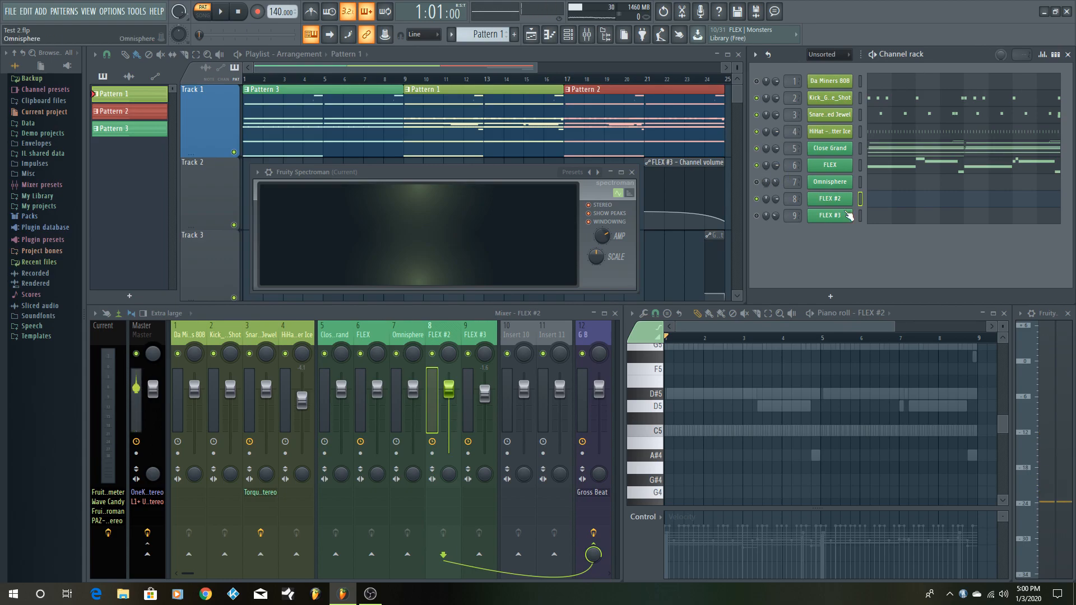
{"action": "left_click", "coordinate": [933, 169]}
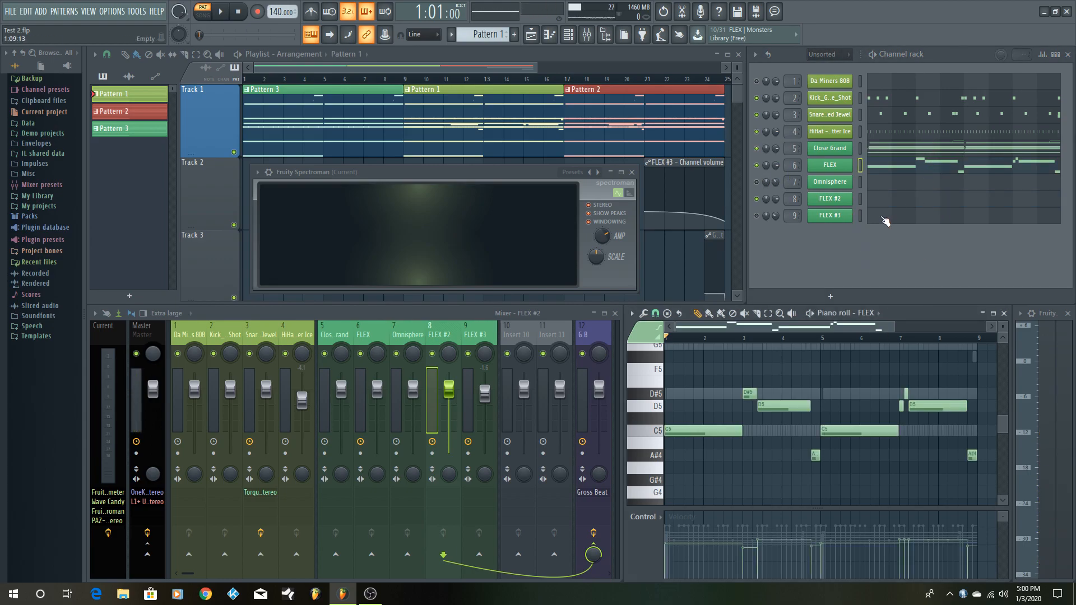
{"action": "key", "text": "space"}
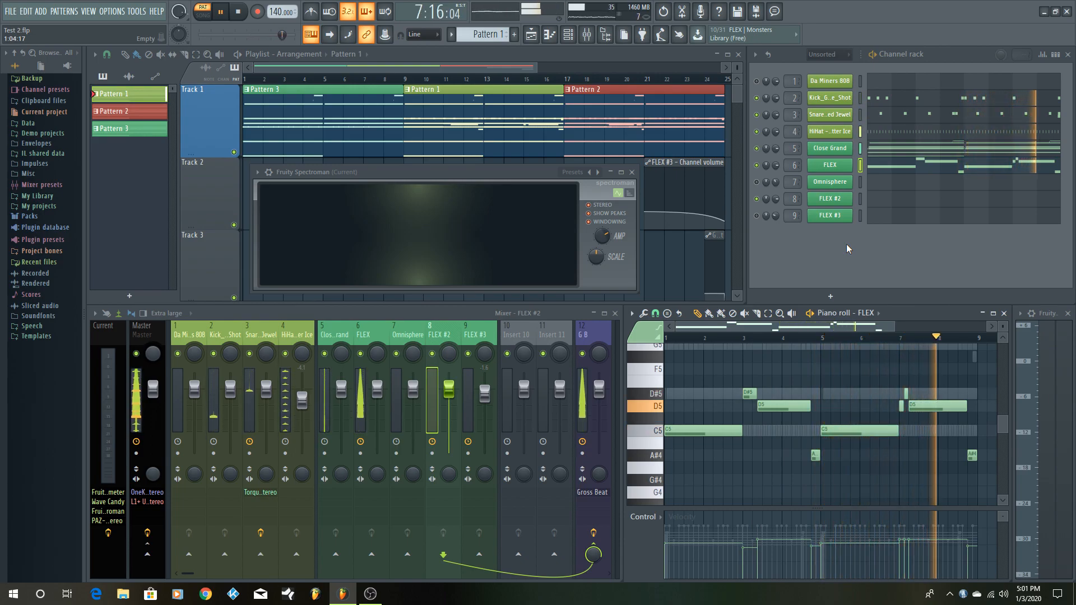
{"action": "key", "text": "space"}
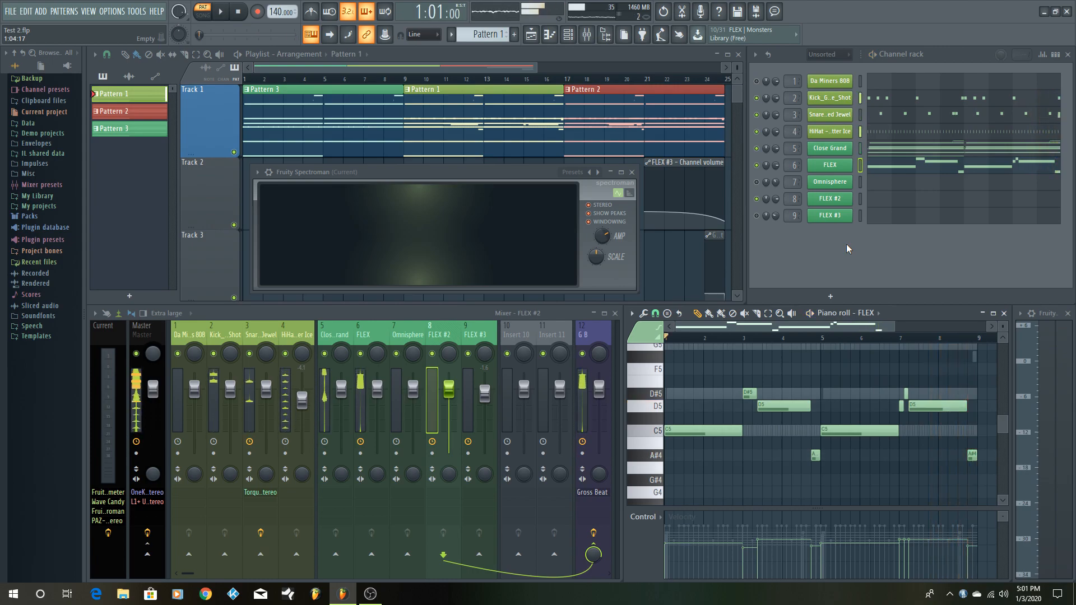
- Switch to Pattern 2 and play it to compare its FLEX #2 melody with the one in Pattern 1
{"action": "scroll", "coordinate": [483, 33], "scroll_direction": "down", "scroll_amount": 1}
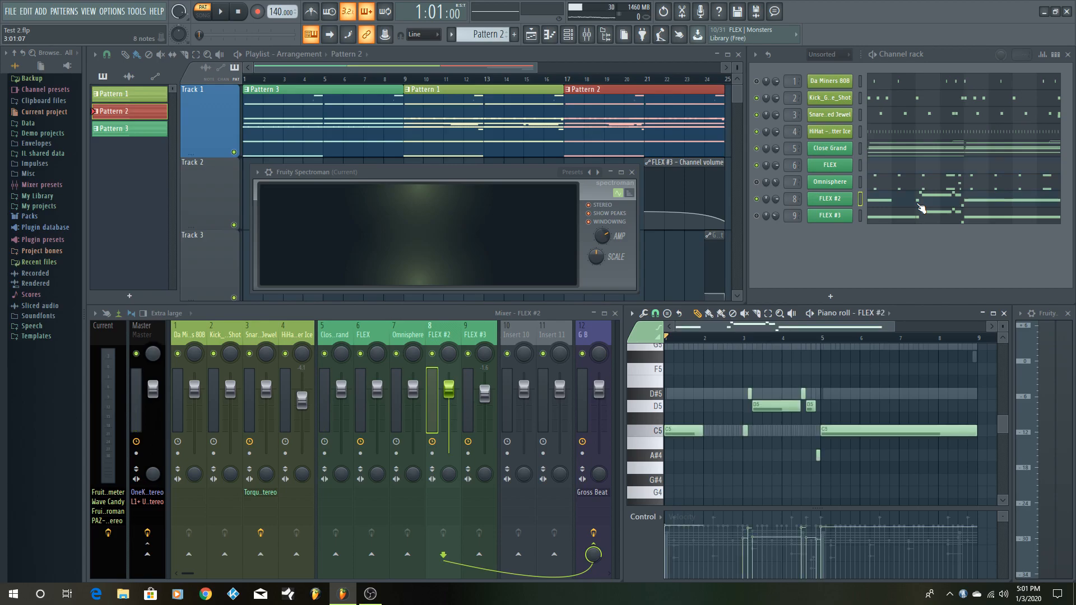
{"action": "key", "text": "space"}
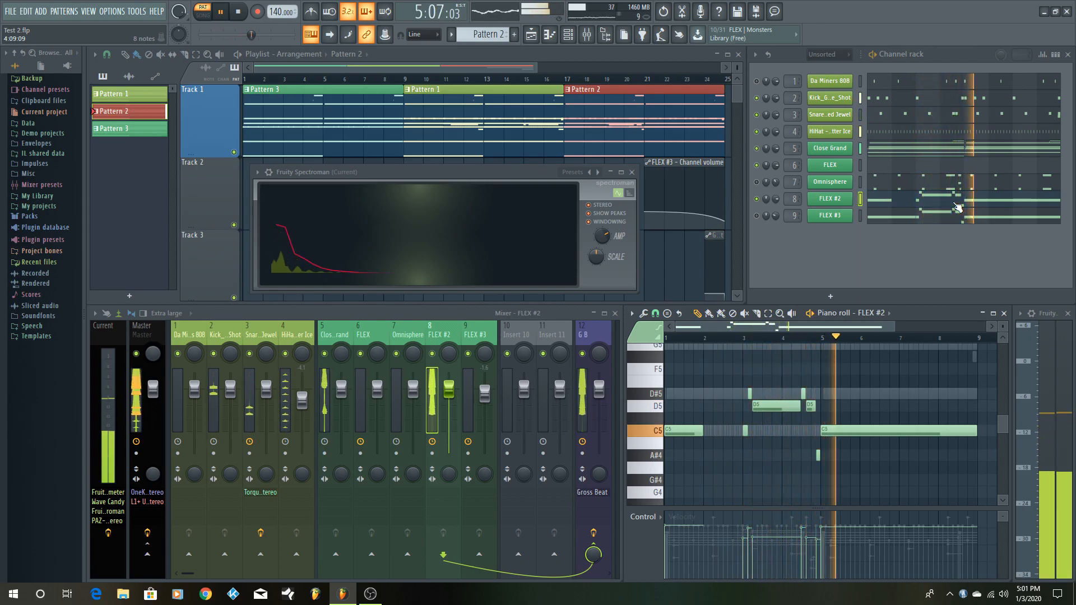
{"action": "key", "text": "space"}
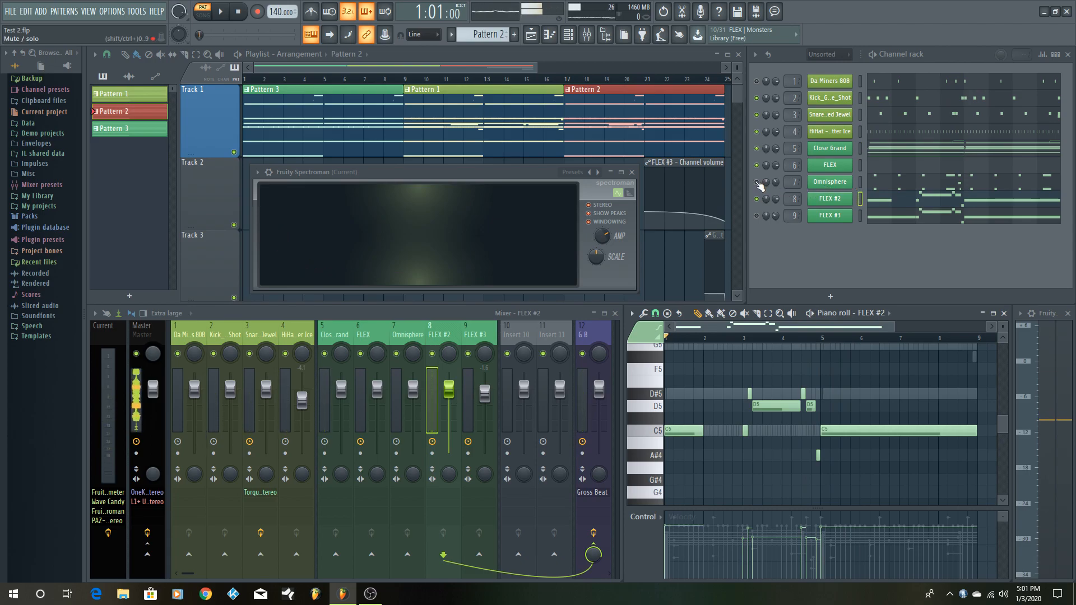
- Show the Omnisphere notes of Pattern 2 in a maximized piano roll and audition the C5 and G5 keys
{"action": "left_click", "coordinate": [890, 187]}
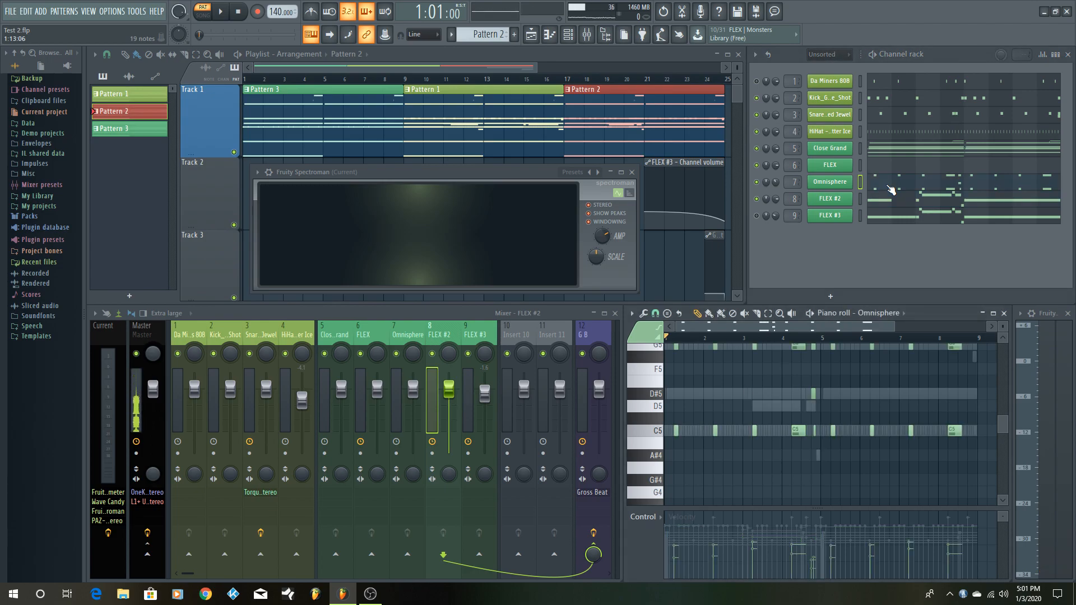
{"action": "left_click", "coordinate": [994, 314]}
{"action": "scroll", "coordinate": [334, 311], "scroll_direction": "up", "scroll_amount": 1}
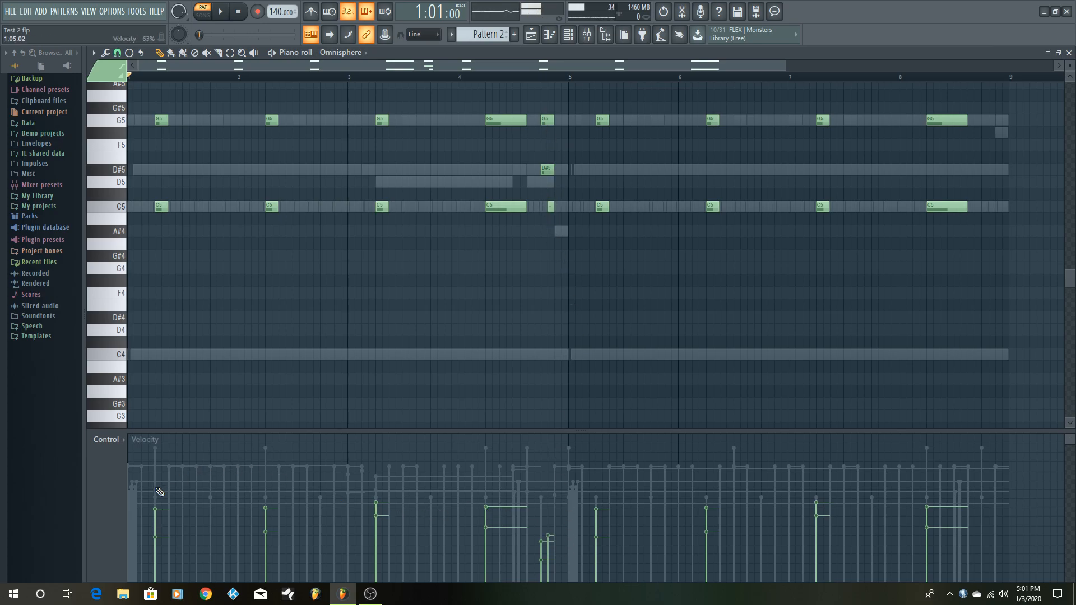
{"action": "left_click", "coordinate": [159, 211]}
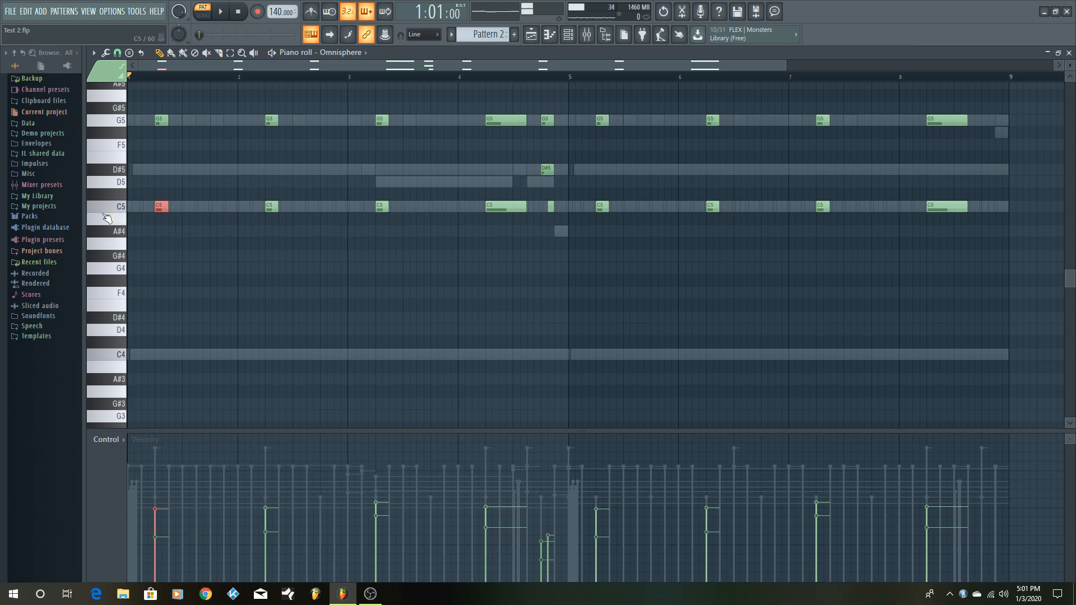
{"action": "left_click", "coordinate": [106, 211]}
{"action": "left_click", "coordinate": [104, 126]}
{"action": "left_click", "coordinate": [361, 336], "text": "ctrl"}
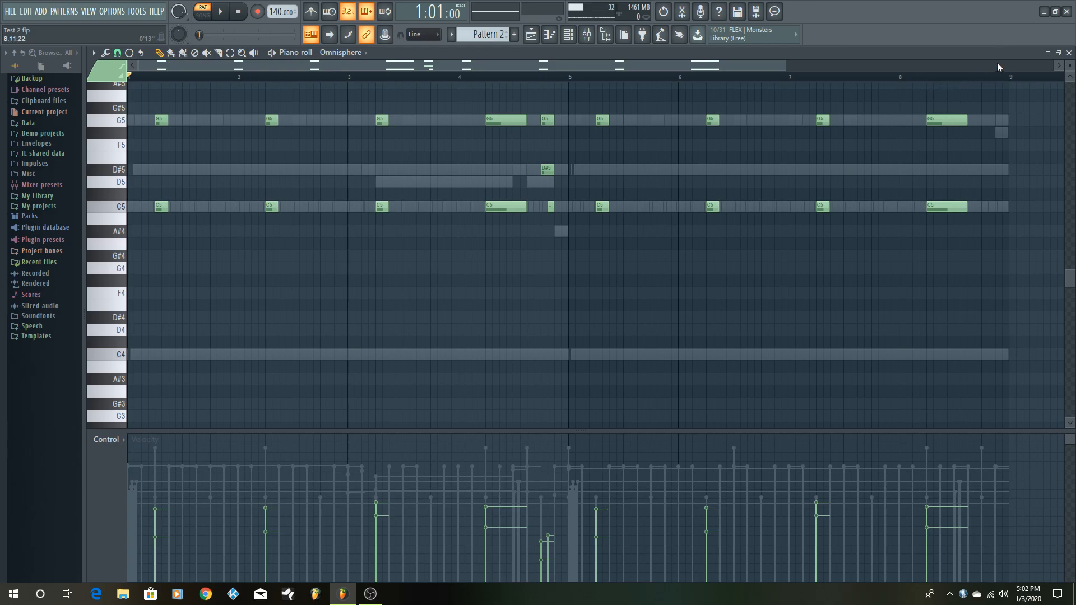
- Play Pattern 2 while following the Omnisphere notes in the piano roll, and stop playback
{"action": "key", "text": "space"}
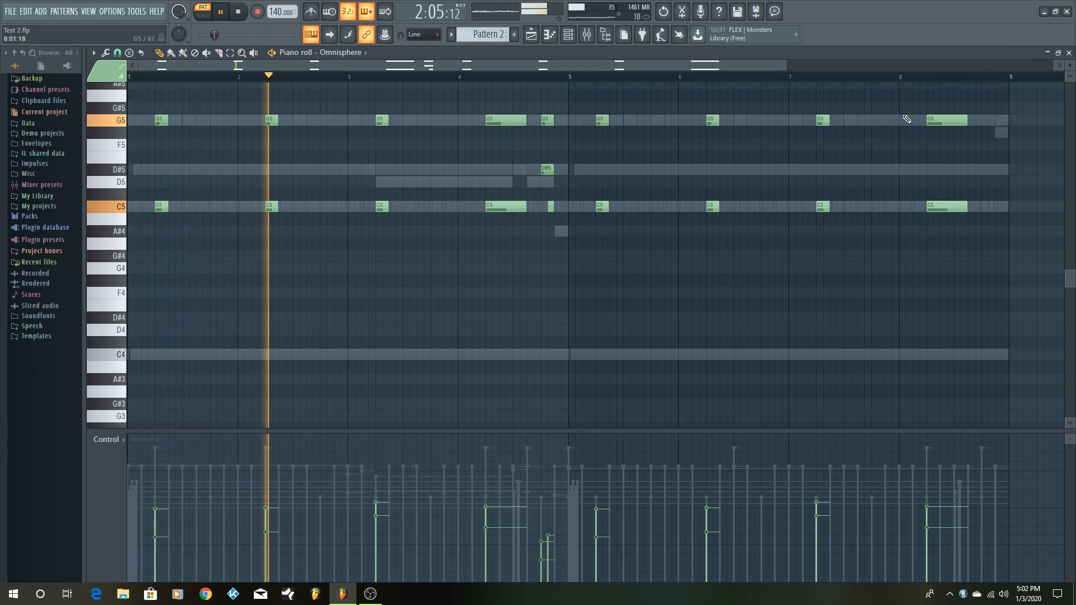
{"action": "scroll", "coordinate": [905, 120], "scroll_direction": "up", "scroll_amount": 3}
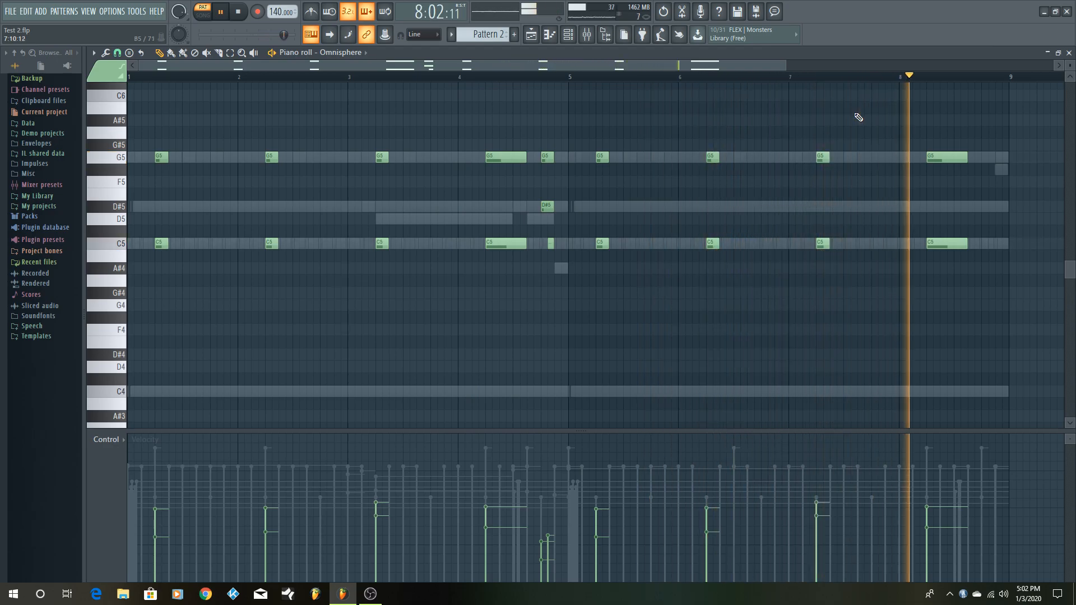
{"action": "key", "text": "space"}
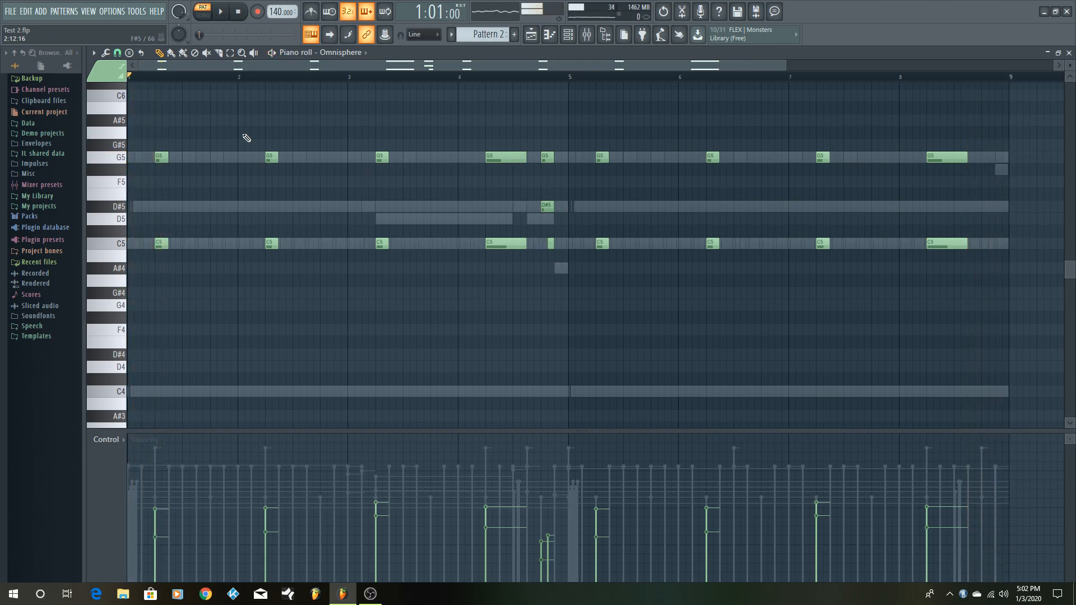
- Select the Omnisphere notes of the first four bars, delete the three short notes ending bar 4, and undo the deletions
{"action": "left_click_drag", "start_coordinate": [141, 145], "coordinate": [556, 339]}
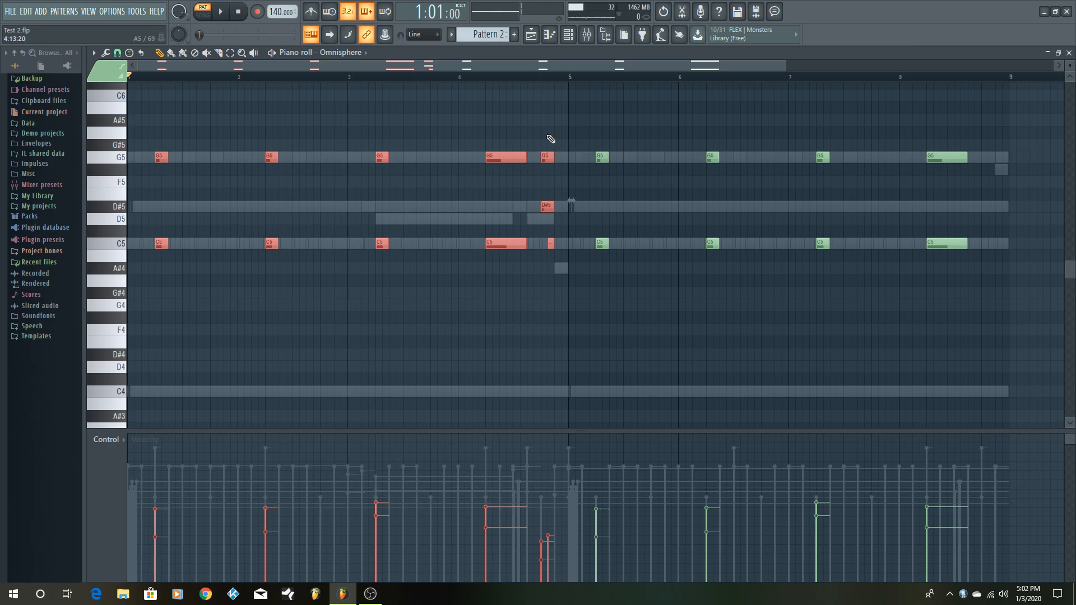
{"action": "right_click", "coordinate": [552, 153]}
{"action": "right_click", "coordinate": [552, 244]}
{"action": "right_click", "coordinate": [546, 206]}
{"action": "key", "text": "ctrl+alt+z"}
{"action": "key", "text": "ctrl+alt+z"}
{"action": "key", "text": "ctrl+alt+z"}
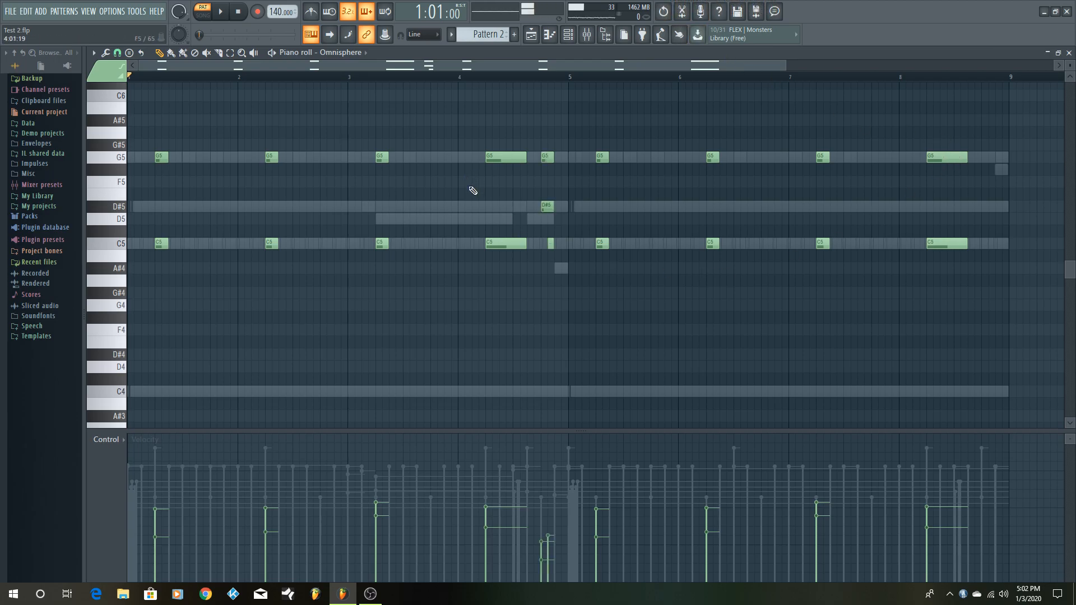
- Play Pattern 2 once more with the complete Omnisphere part, stop it, and restore the piano roll to its smaller size
{"action": "key", "text": "space"}
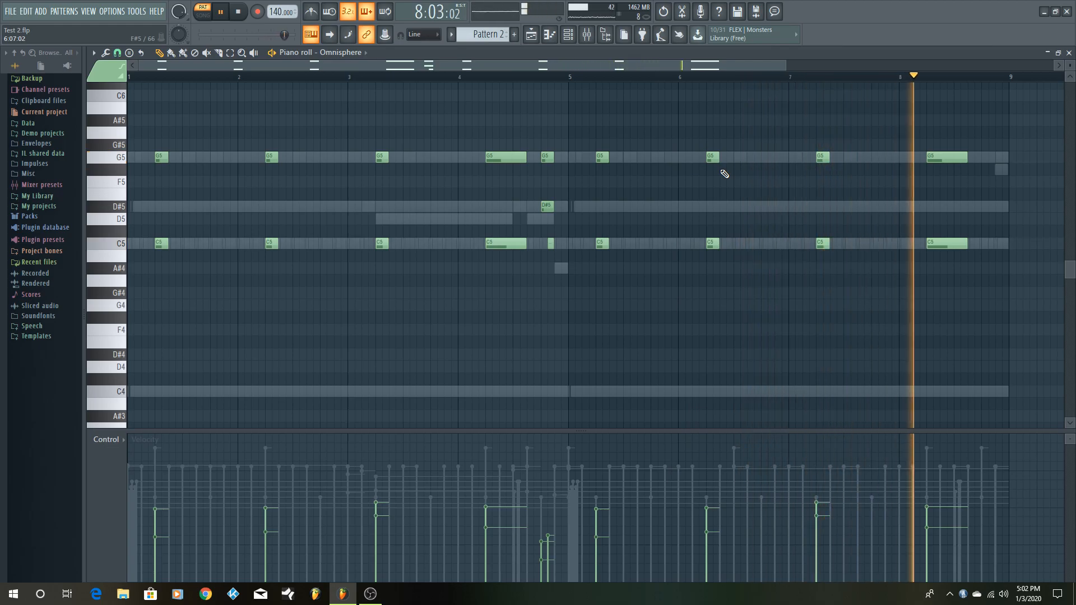
{"action": "key", "text": "space"}
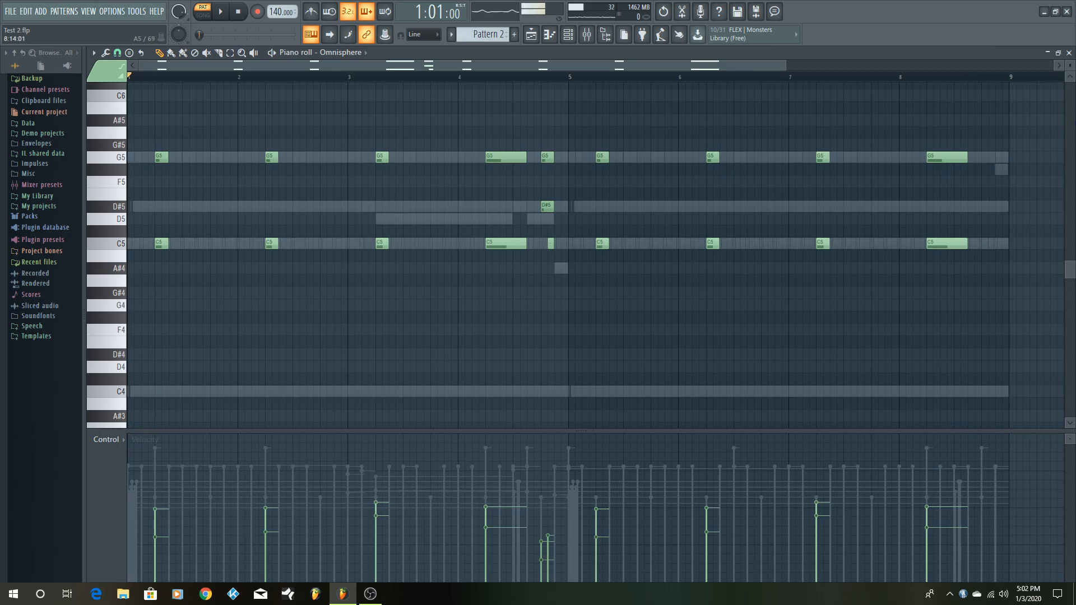
{"action": "left_click", "coordinate": [1058, 52]}
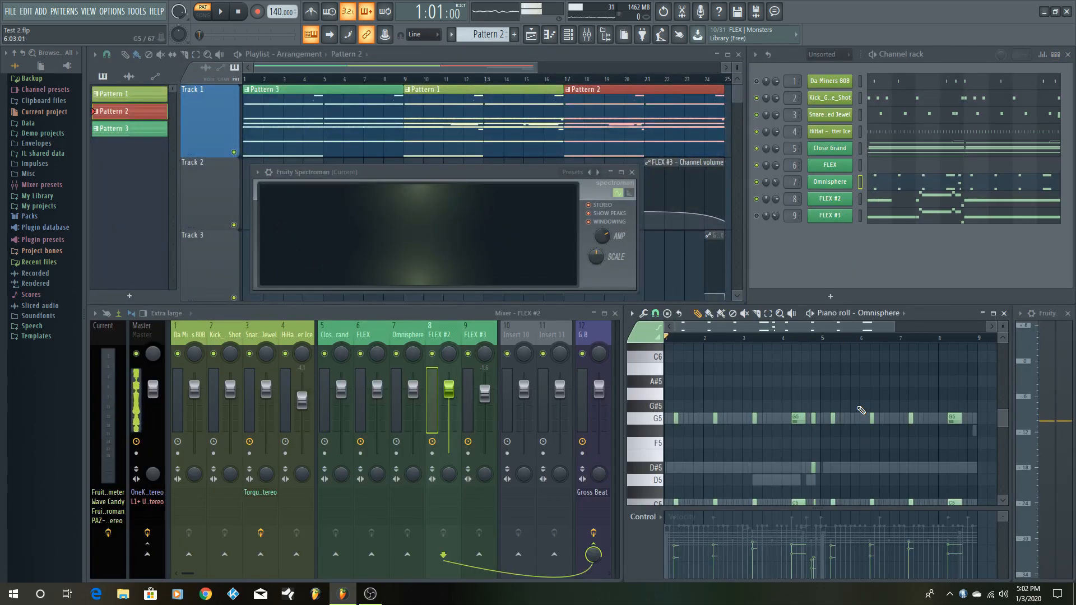
{"action": "scroll", "coordinate": [861, 375], "scroll_direction": "down", "scroll_amount": 1}
{"action": "scroll", "coordinate": [861, 375], "scroll_direction": "down", "scroll_amount": 1}
{"action": "scroll", "coordinate": [861, 375], "scroll_direction": "up", "scroll_amount": 1}
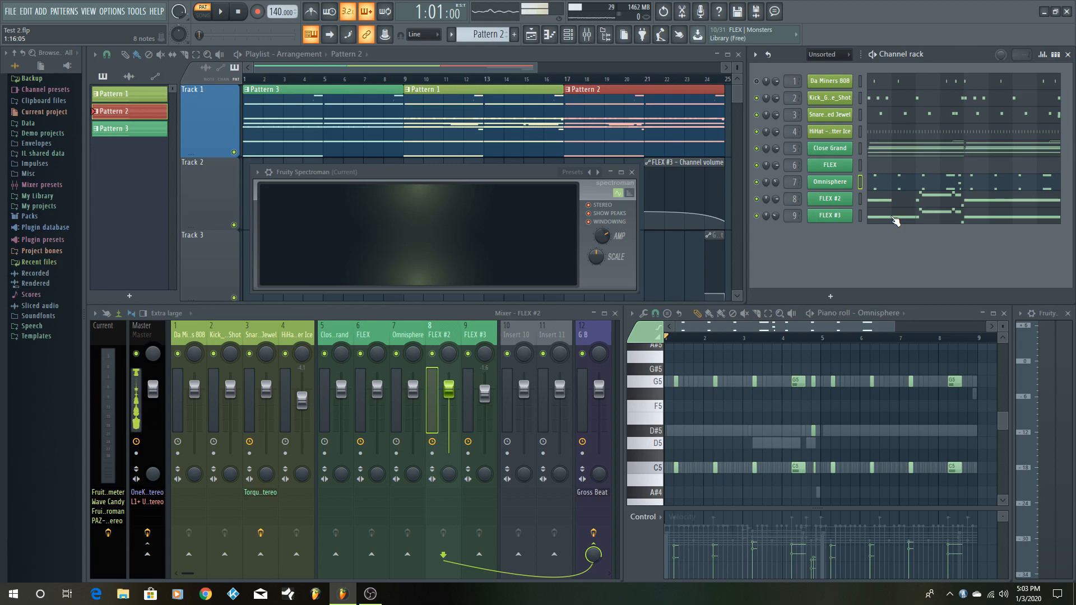
- Show the Classic Strings preset from the Synthesizer Science pack in FLEX #3, close the instrument, and audition the C5 key
{"action": "left_click", "coordinate": [843, 215]}
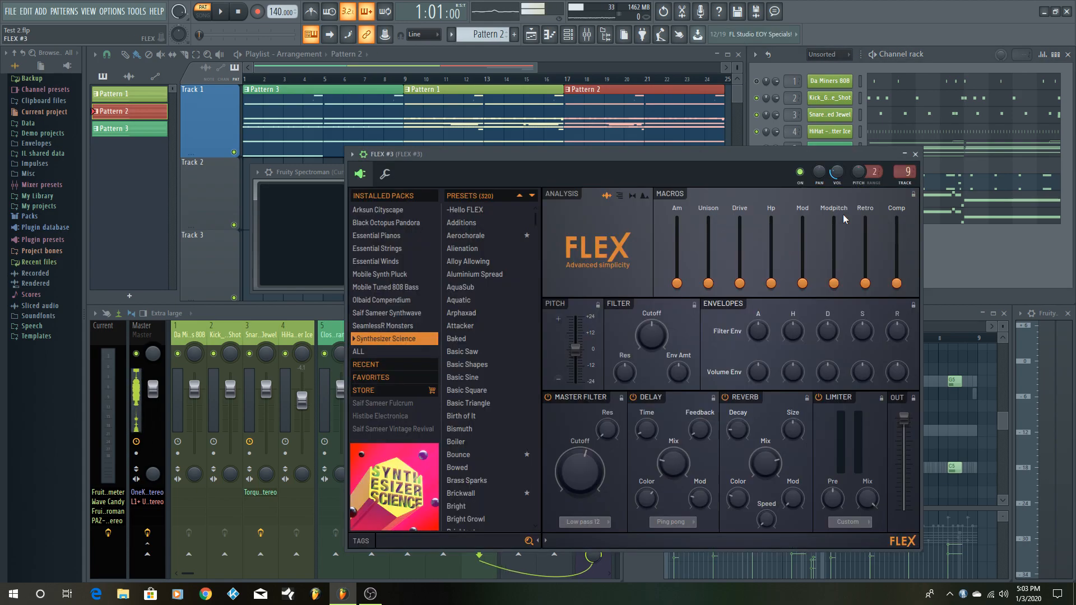
{"action": "scroll", "coordinate": [486, 482], "scroll_direction": "down", "scroll_amount": 4}
{"action": "left_click", "coordinate": [486, 488]}
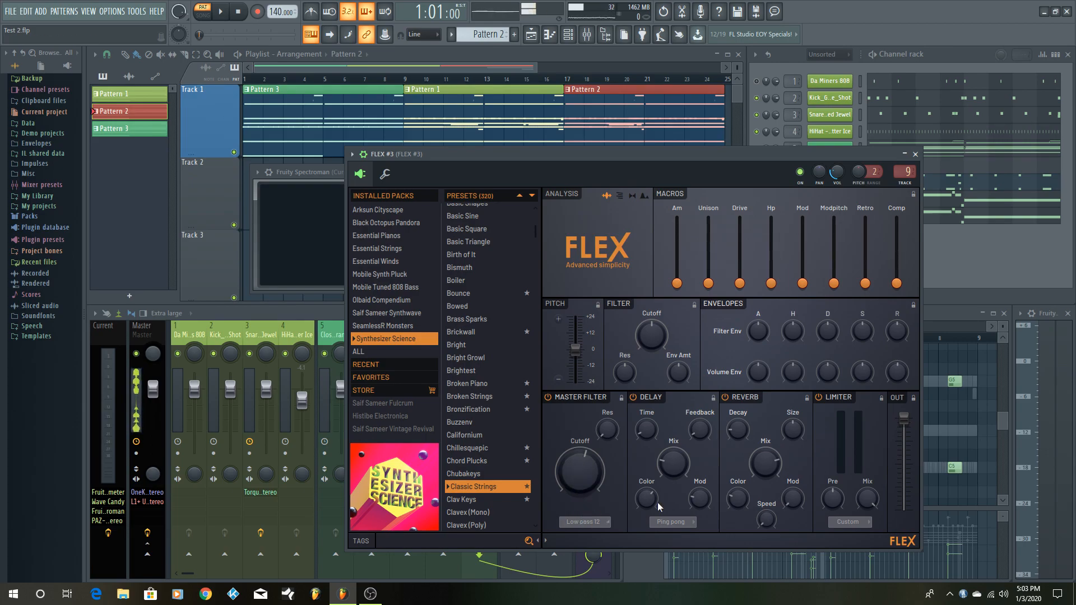
{"action": "left_click", "coordinate": [915, 154]}
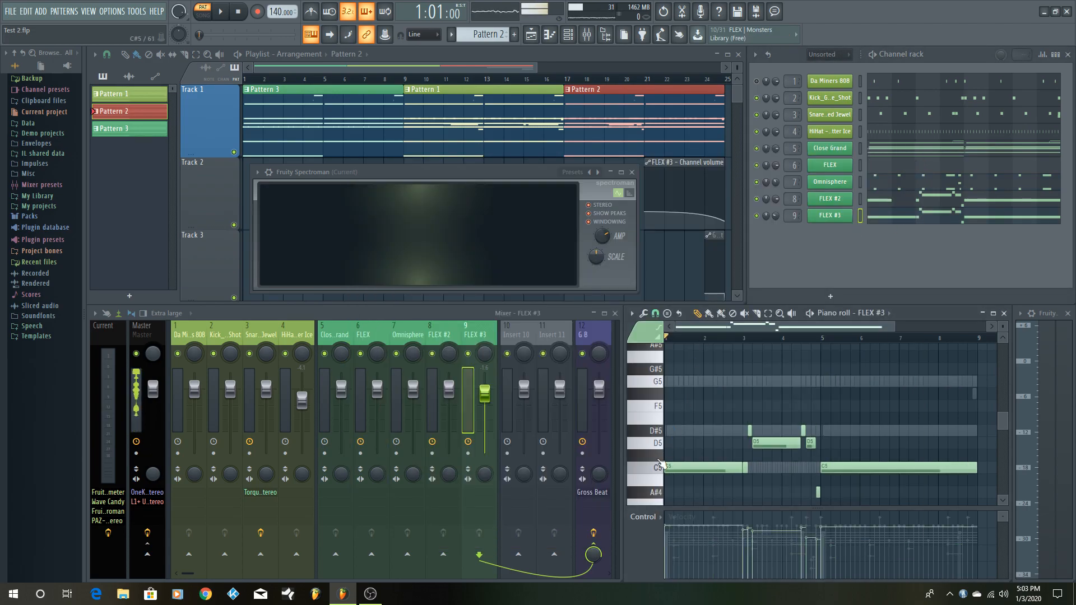
{"action": "left_click", "coordinate": [654, 470]}
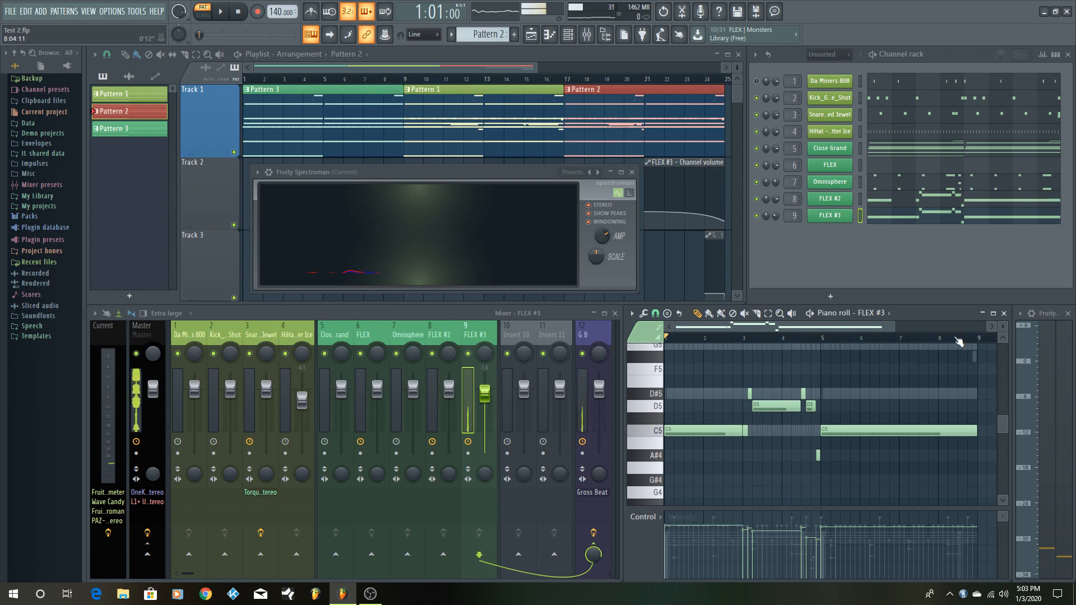
- Examine the FLEX #3 notes in a maximized piano roll, play Pattern 2, restore the piano roll's size, and stop playback
{"action": "left_click", "coordinate": [992, 313]}
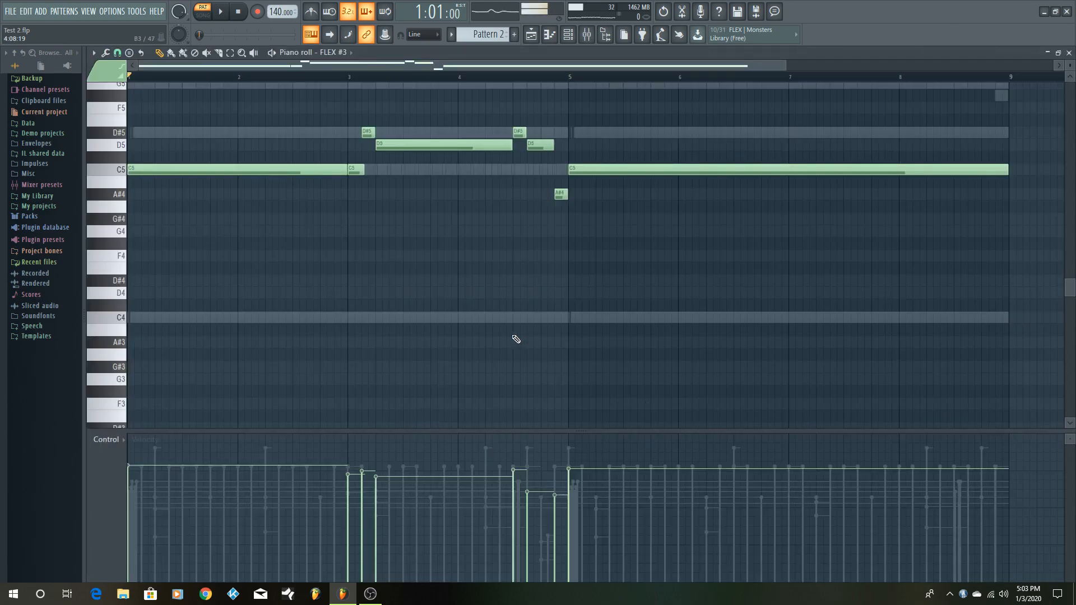
{"action": "scroll", "coordinate": [543, 338], "scroll_direction": "up", "scroll_amount": 3}
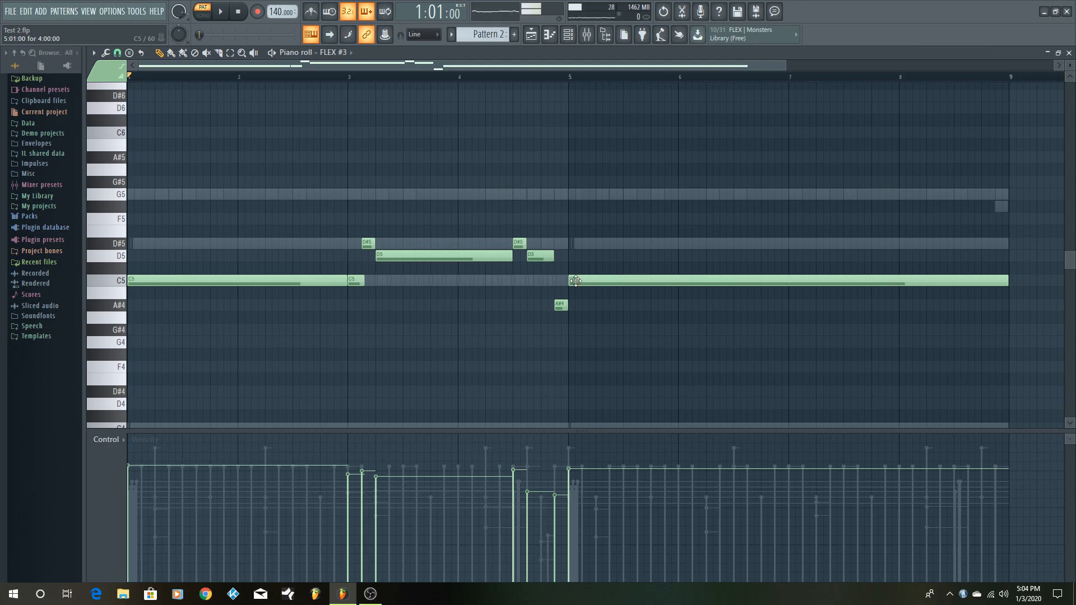
{"action": "key", "text": "space"}
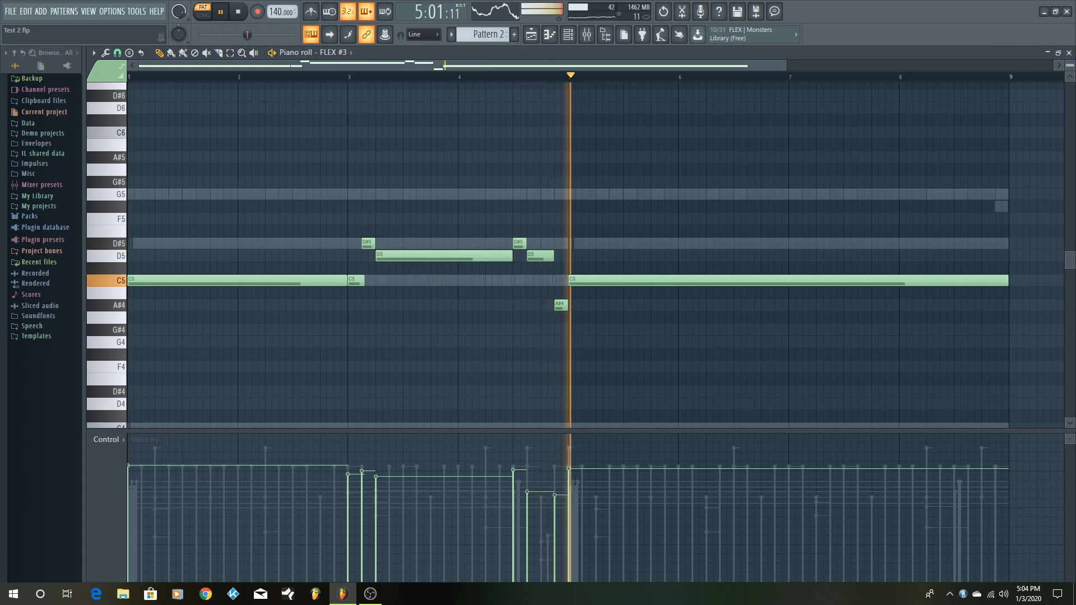
{"action": "left_click", "coordinate": [1058, 53]}
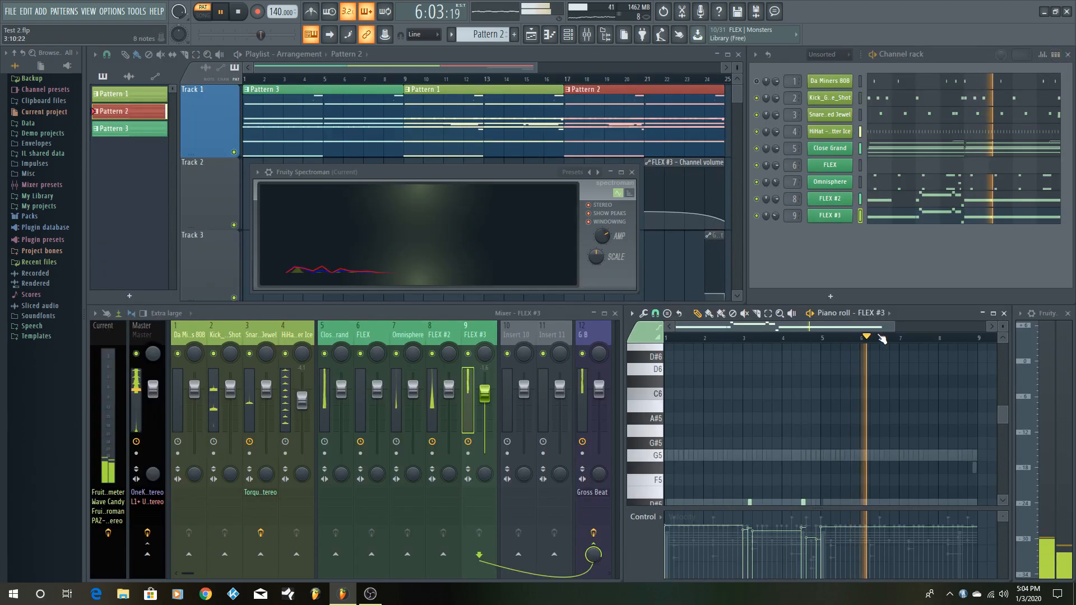
{"action": "scroll", "coordinate": [856, 413], "scroll_direction": "down", "scroll_amount": 3}
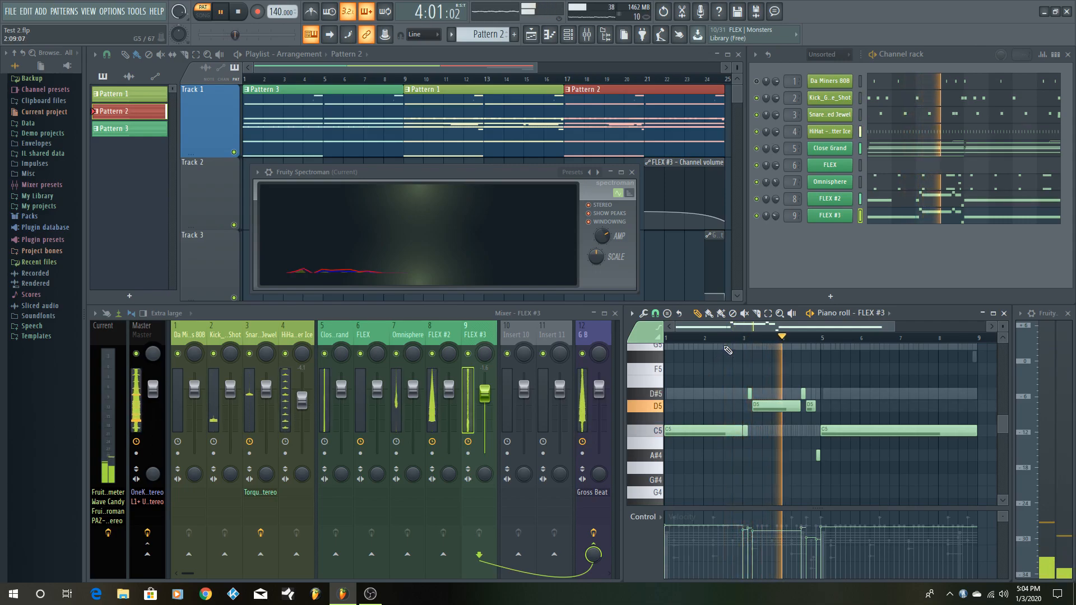
{"action": "key", "text": "space"}
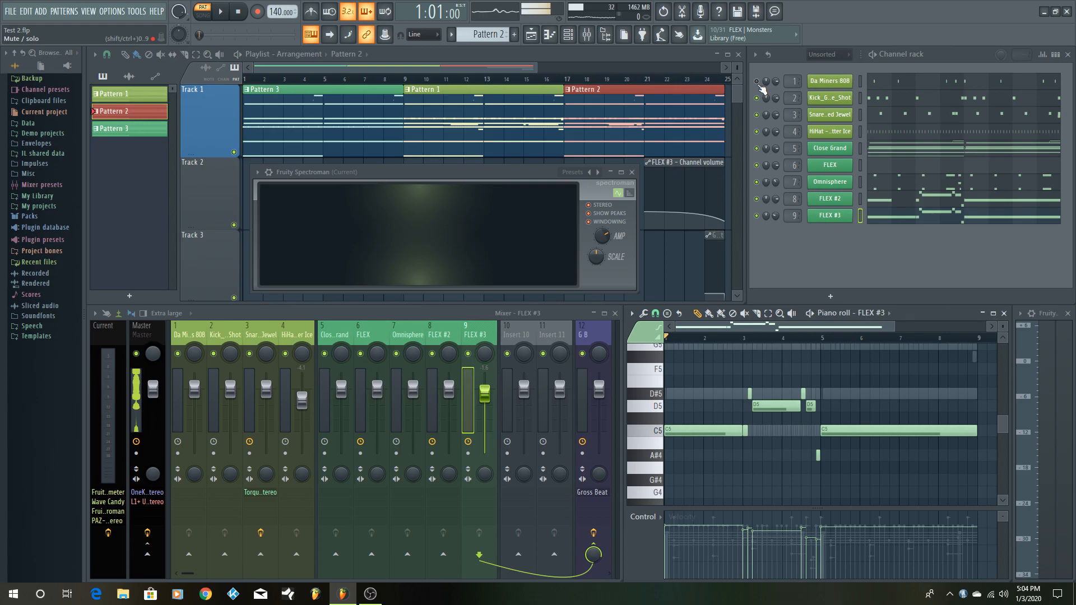
- Preview the Da Miners 808 sample in its channel settings, close them, and show the channel's Pattern 2 notes
{"action": "left_click", "coordinate": [830, 81]}
{"action": "left_click", "coordinate": [390, 373]}
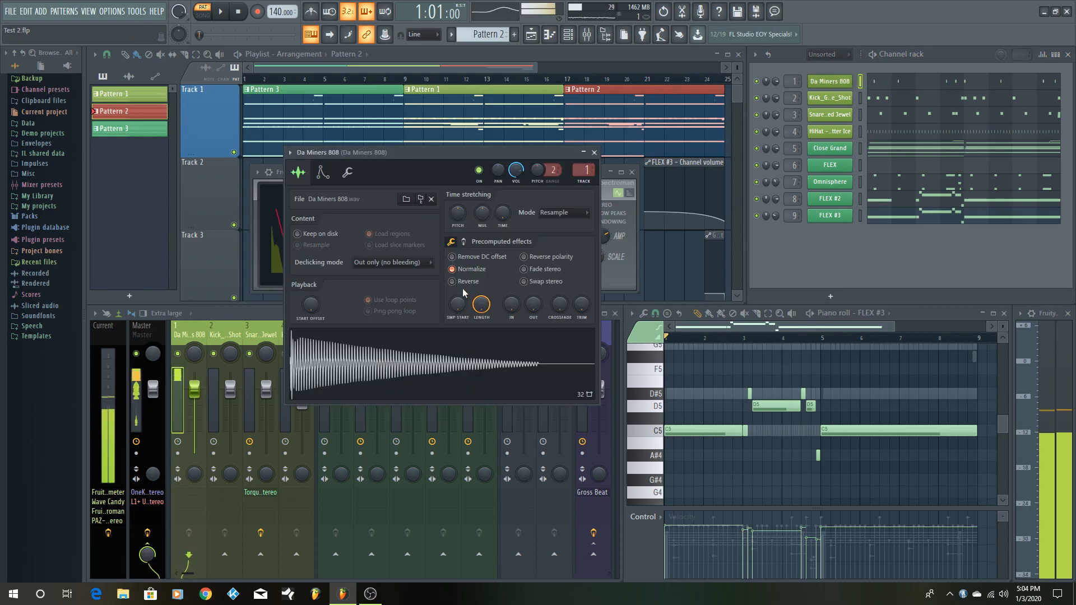
{"action": "left_click", "coordinate": [594, 153]}
{"action": "left_click", "coordinate": [911, 85]}
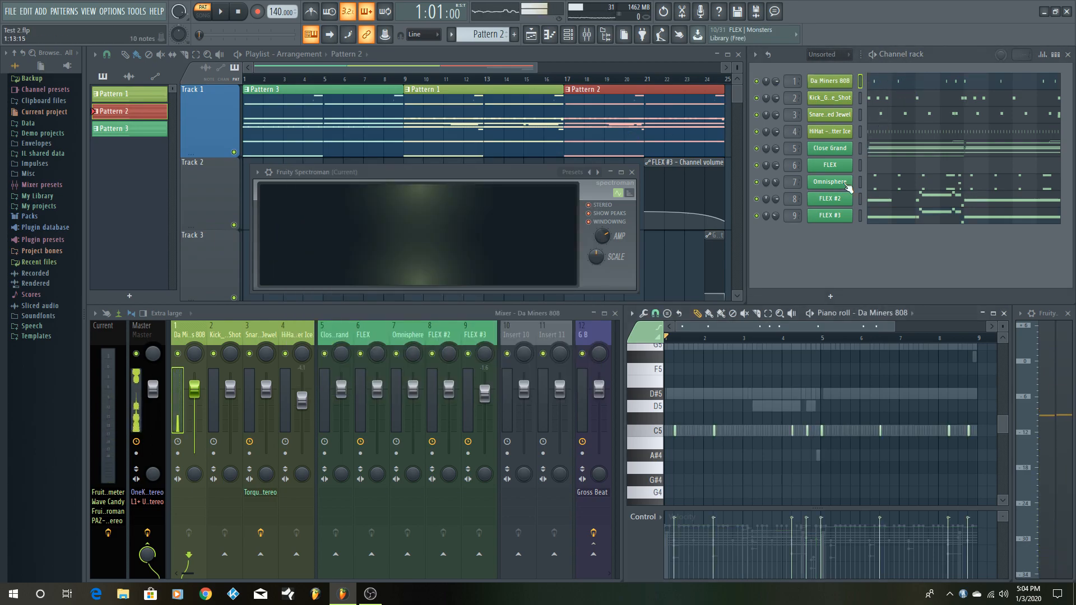
- Enlarge the Da Miners 808 piano roll, play Pattern 2 with the 808, and restore the piano roll's size
{"action": "left_click", "coordinate": [996, 313]}
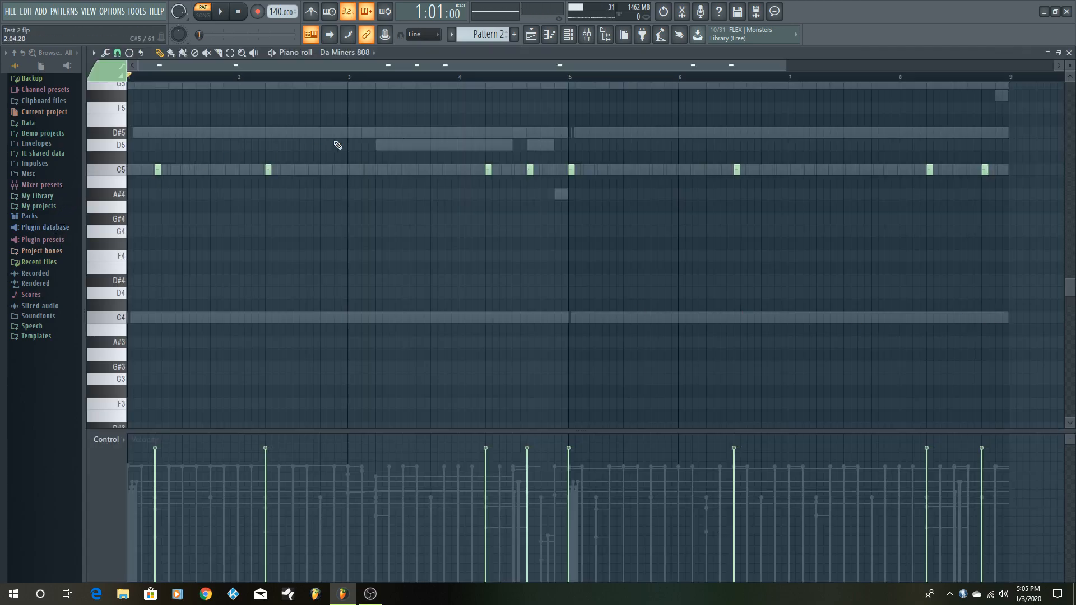
{"action": "key", "text": "space"}
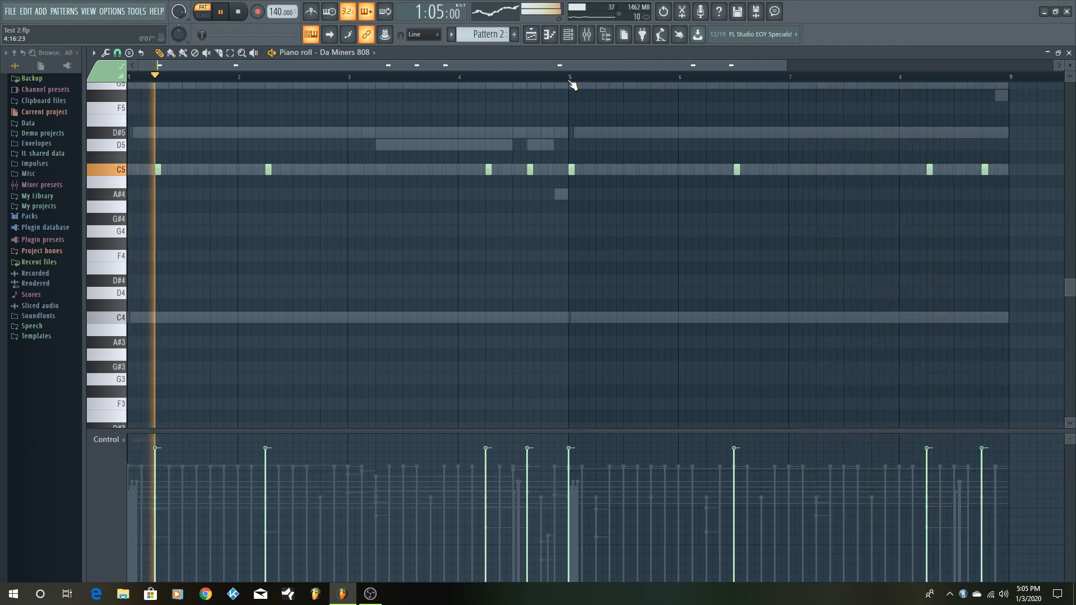
{"action": "left_click", "coordinate": [1058, 54]}
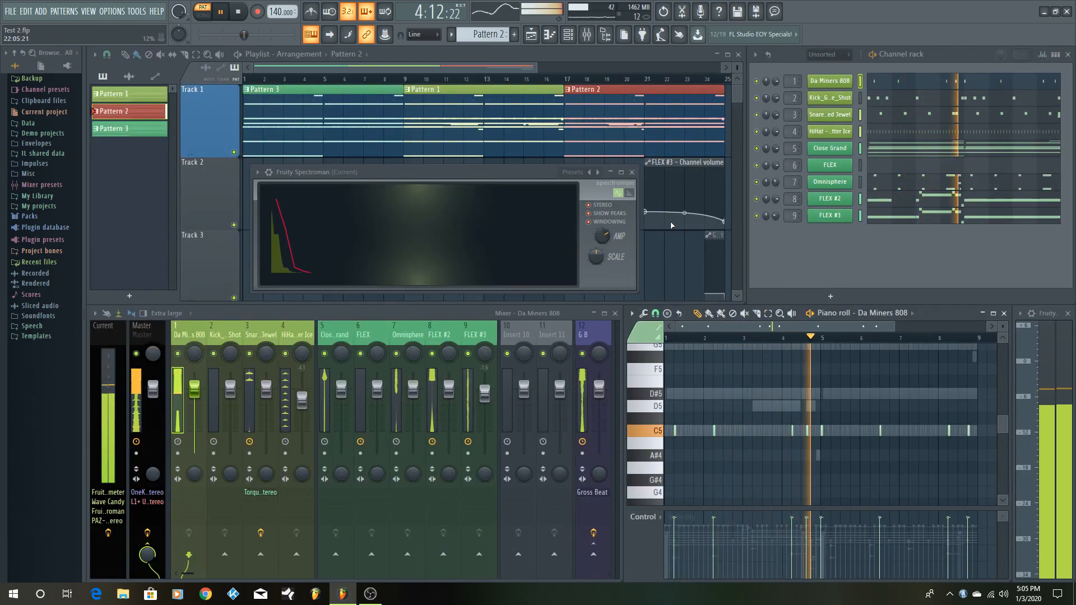
- Stop Pattern 2, show the Automation channel group in the channel rack, and return to the Unsorted channels
{"action": "key", "text": "space"}
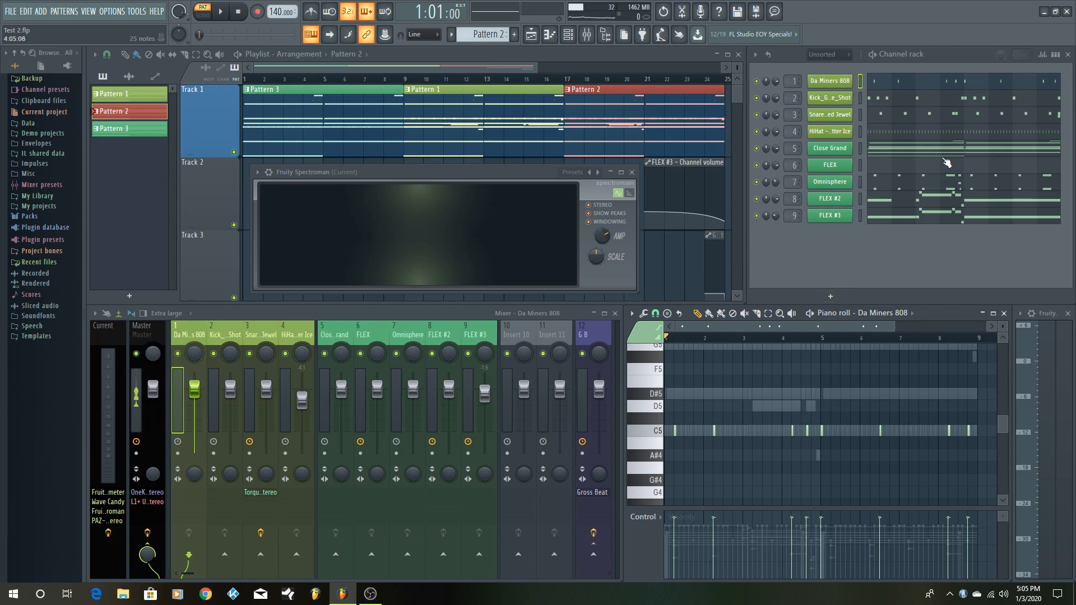
{"action": "scroll", "coordinate": [833, 56], "scroll_direction": "down", "scroll_amount": 2}
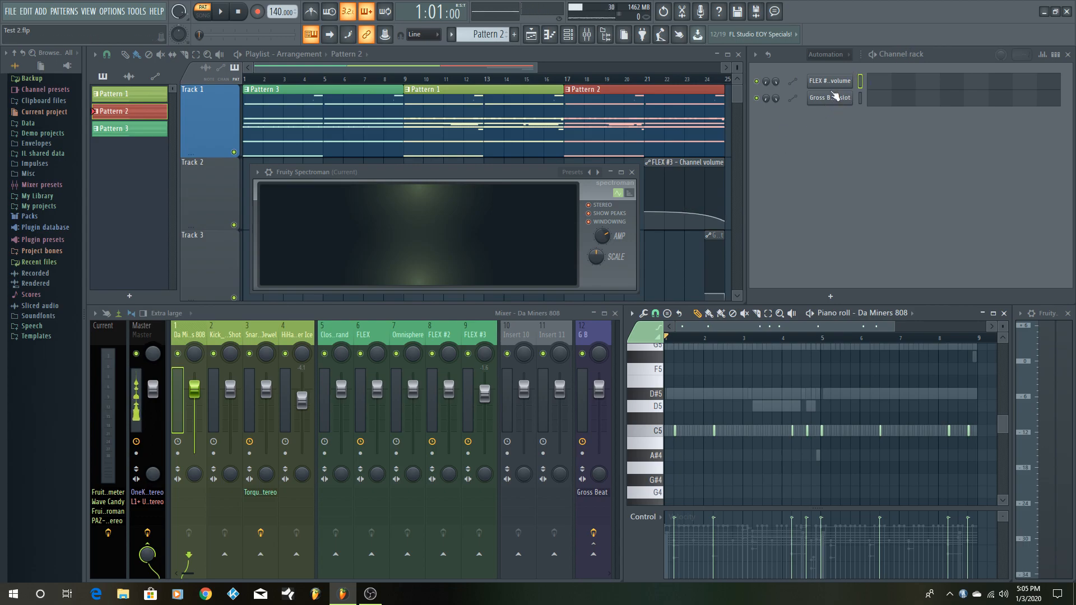
{"action": "scroll", "coordinate": [821, 58], "scroll_direction": "up", "scroll_amount": 2}
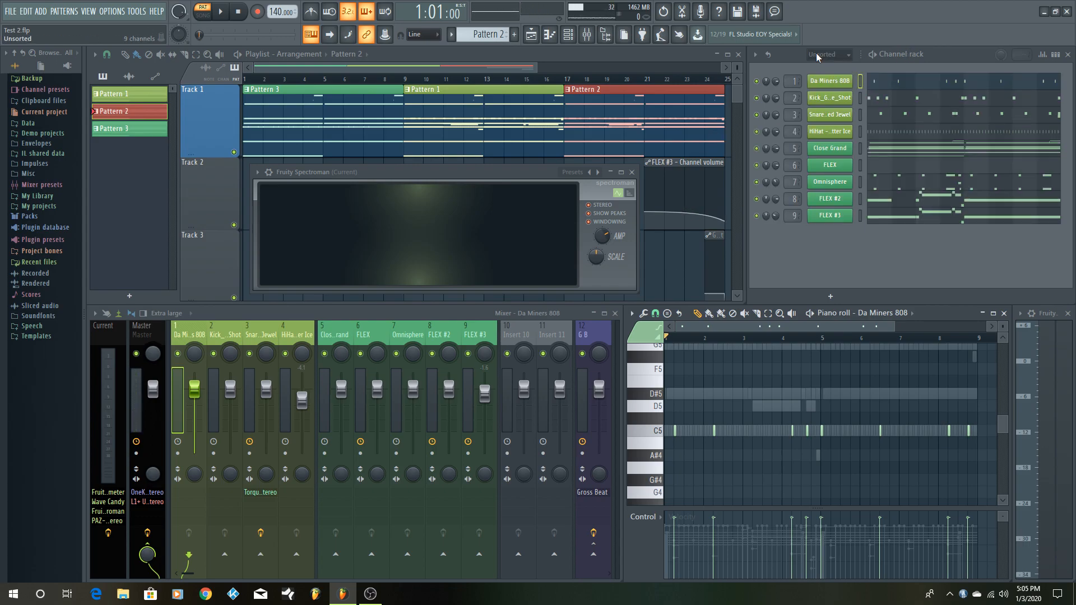
{"action": "scroll", "coordinate": [821, 58], "scroll_direction": "up", "scroll_amount": 1}
{"action": "scroll", "coordinate": [822, 58], "scroll_direction": "down", "scroll_amount": 1}
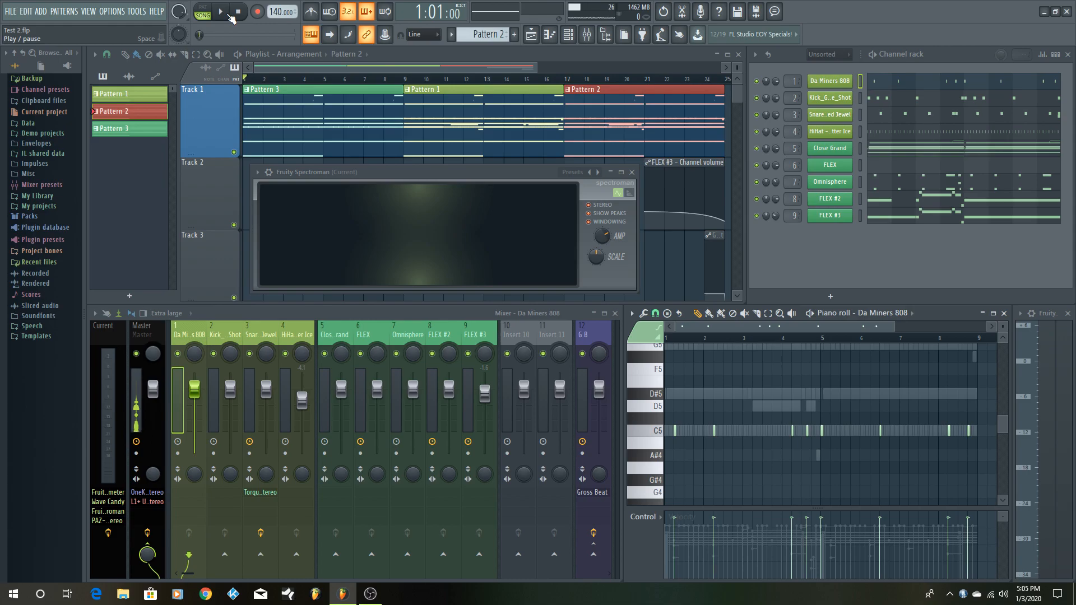
- Switch to song mode, select the Master mixer track, and play the full arrangement from the start
{"action": "left_click", "coordinate": [228, 16]}
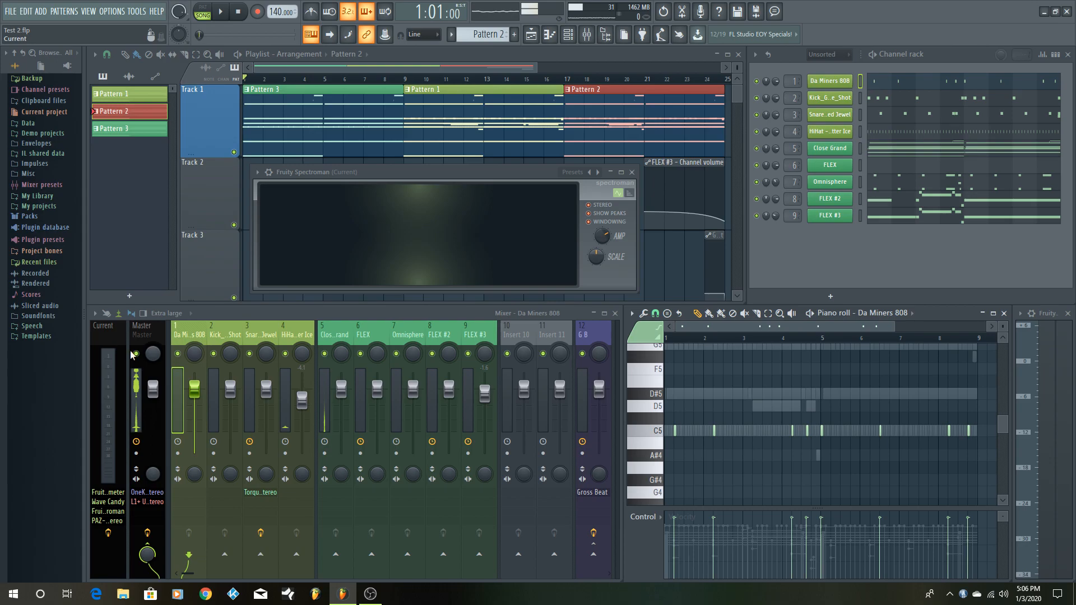
{"action": "left_click", "coordinate": [142, 331]}
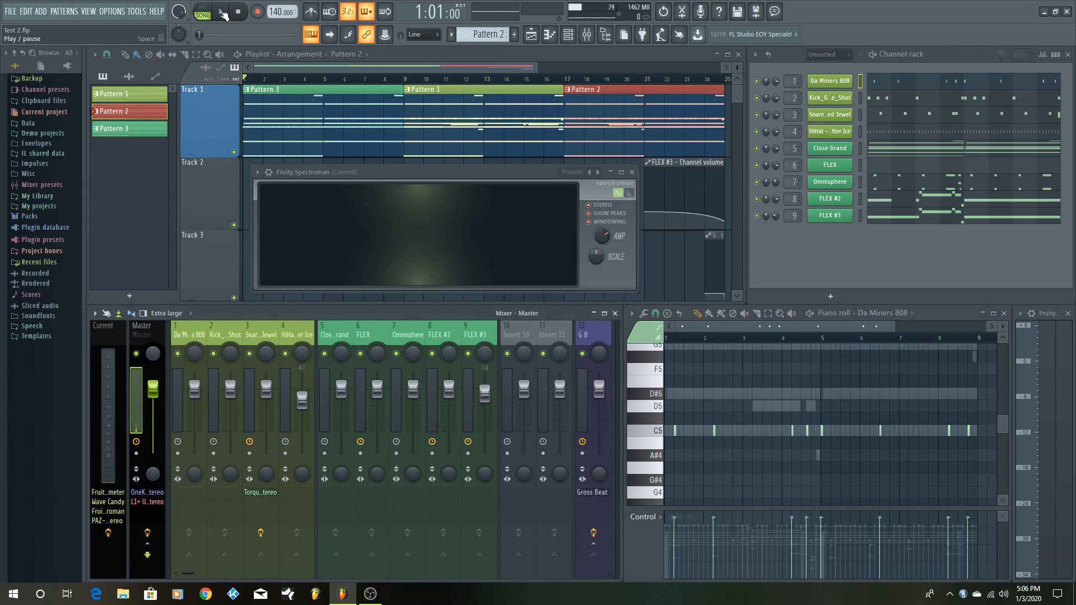
{"action": "left_click", "coordinate": [222, 14]}
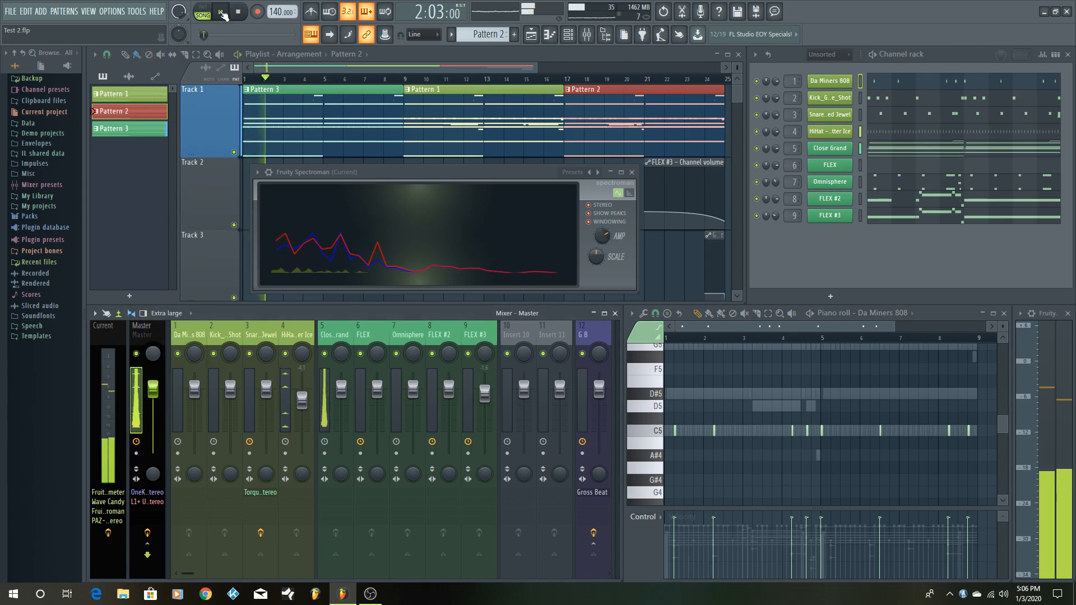
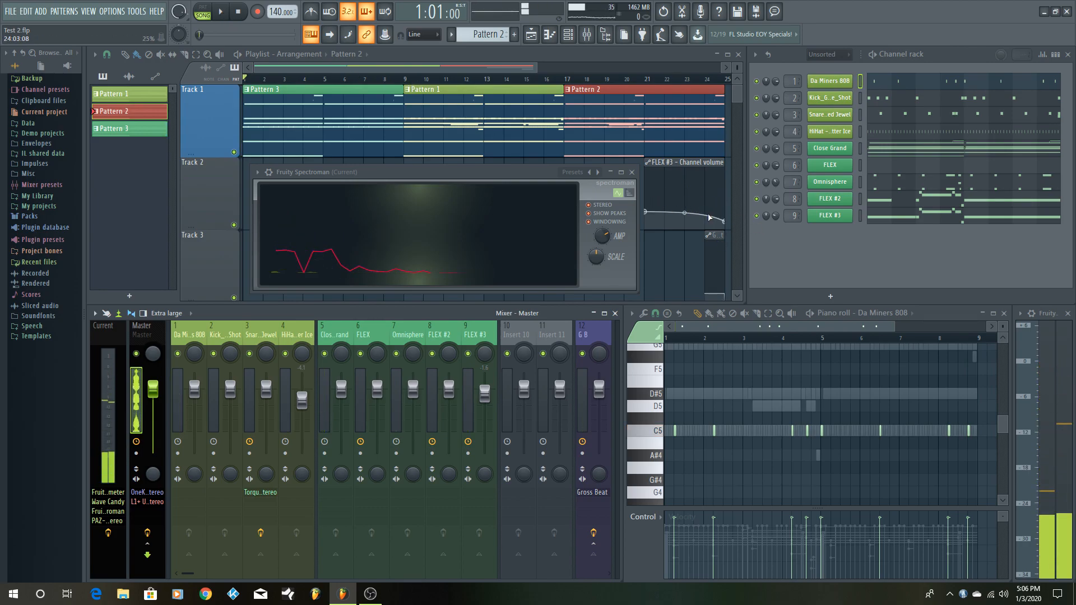
- Set the song position to bar 17 and play the arrangement through the Pattern 2 section, stopping near the end
{"action": "left_click", "coordinate": [569, 81]}
{"action": "key", "text": "space"}
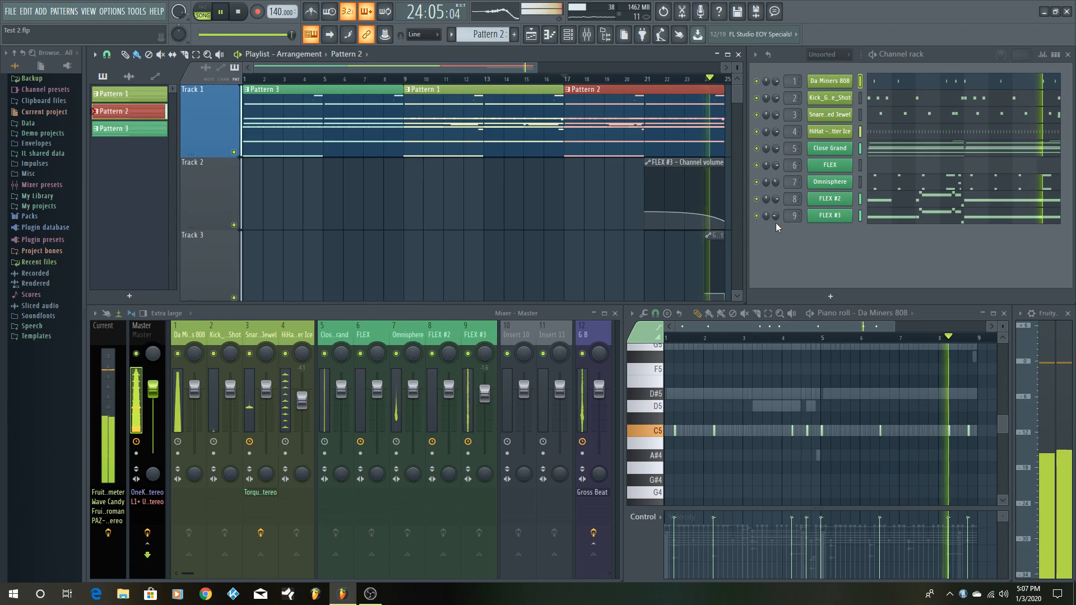
{"action": "key", "text": "space"}
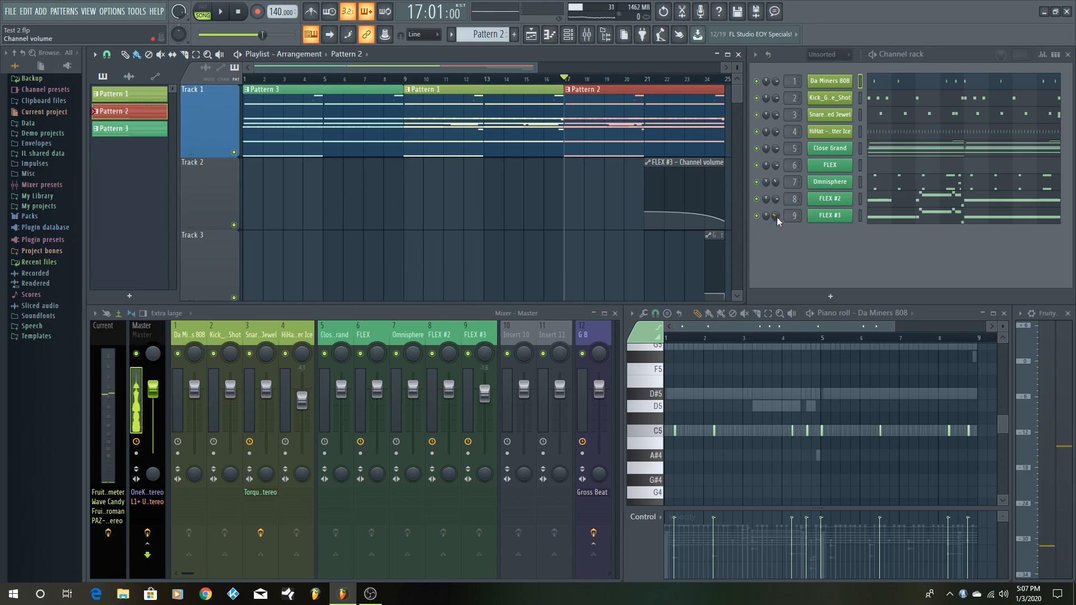
- Create an automation clip for the FLEX #3 channel volume and shape it as a curved fade-out toward its end
{"action": "right_click", "coordinate": [776, 217]}
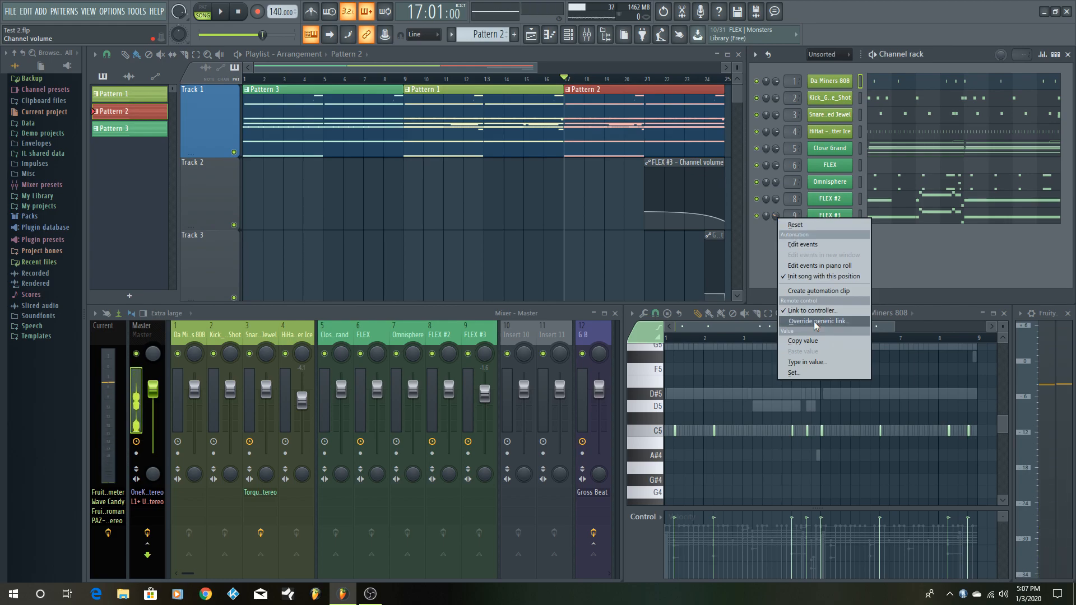
{"action": "left_click", "coordinate": [811, 293]}
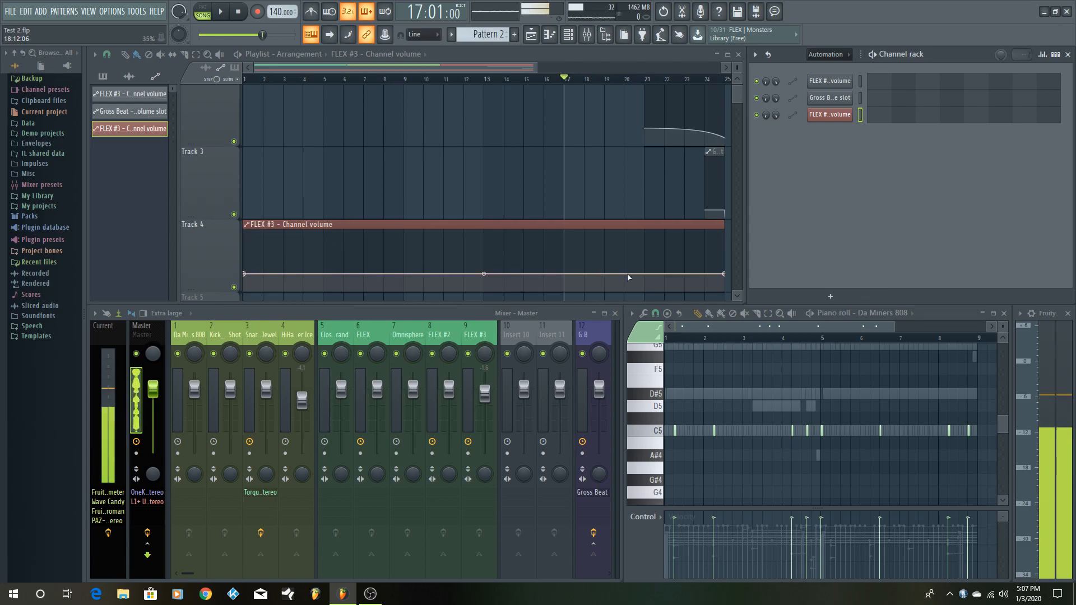
{"action": "left_click_drag", "start_coordinate": [724, 275], "coordinate": [723, 288]}
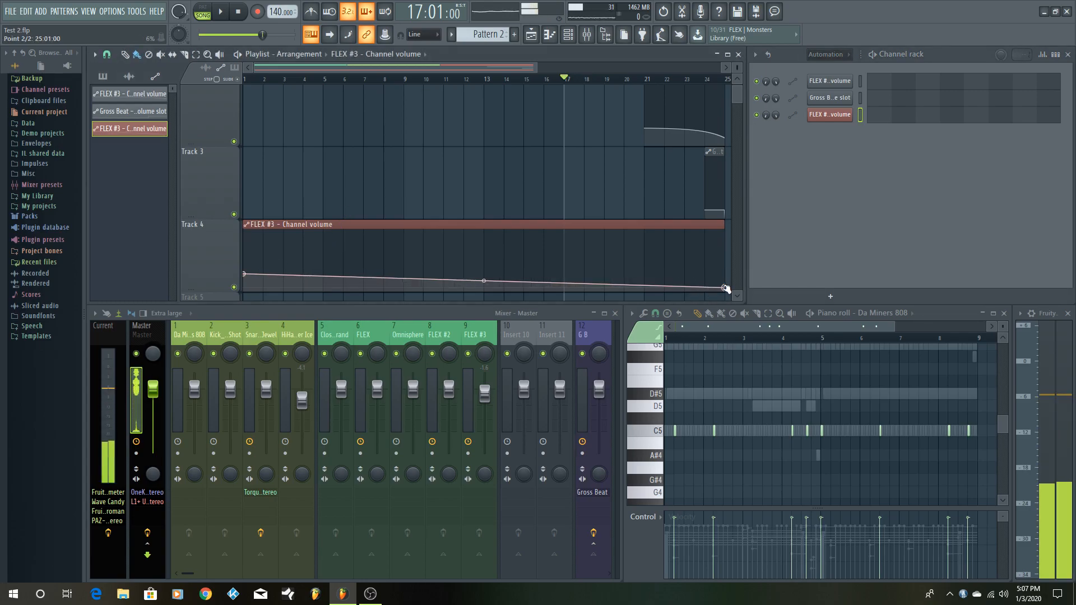
{"action": "left_click_drag", "start_coordinate": [486, 280], "coordinate": [484, 274]}
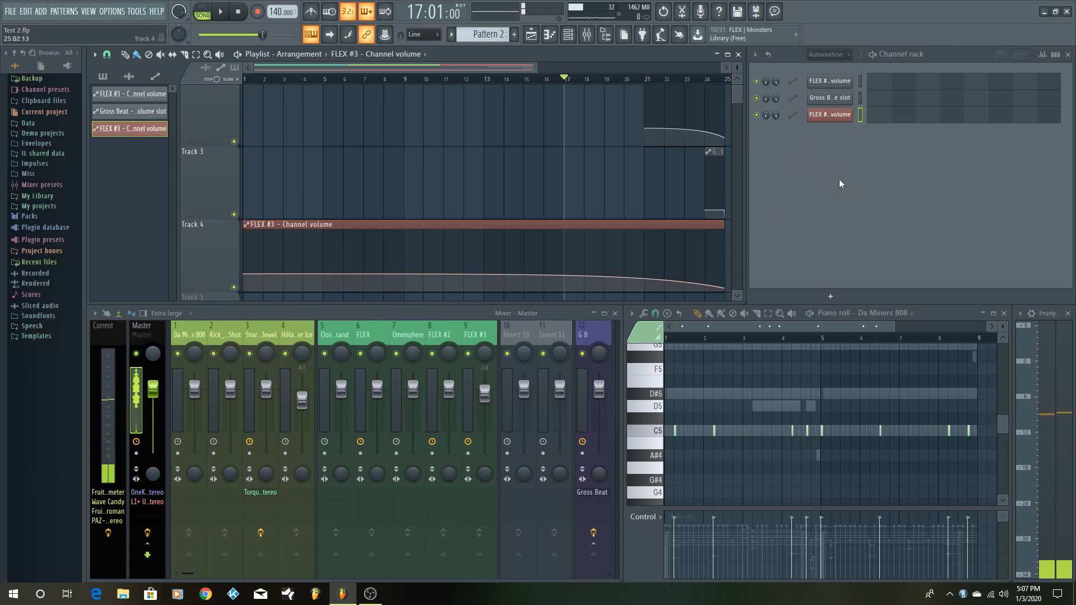
- Delete the duplicate FLEX #3 channel volume automation channel from Track 4
{"action": "right_click", "coordinate": [832, 117]}
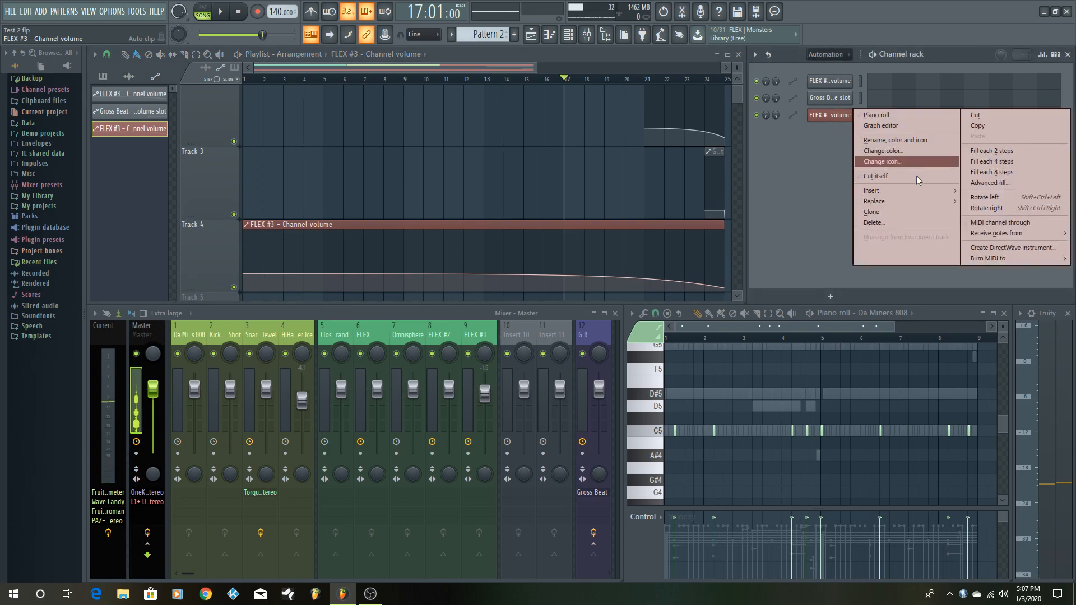
{"action": "left_click", "coordinate": [893, 222]}
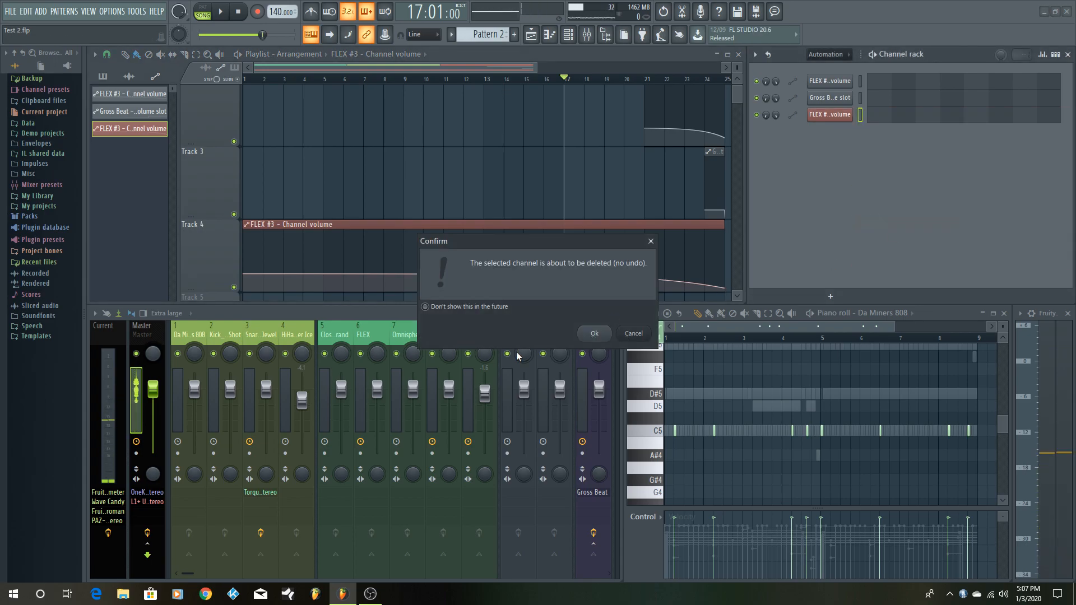
{"action": "left_click", "coordinate": [595, 334]}
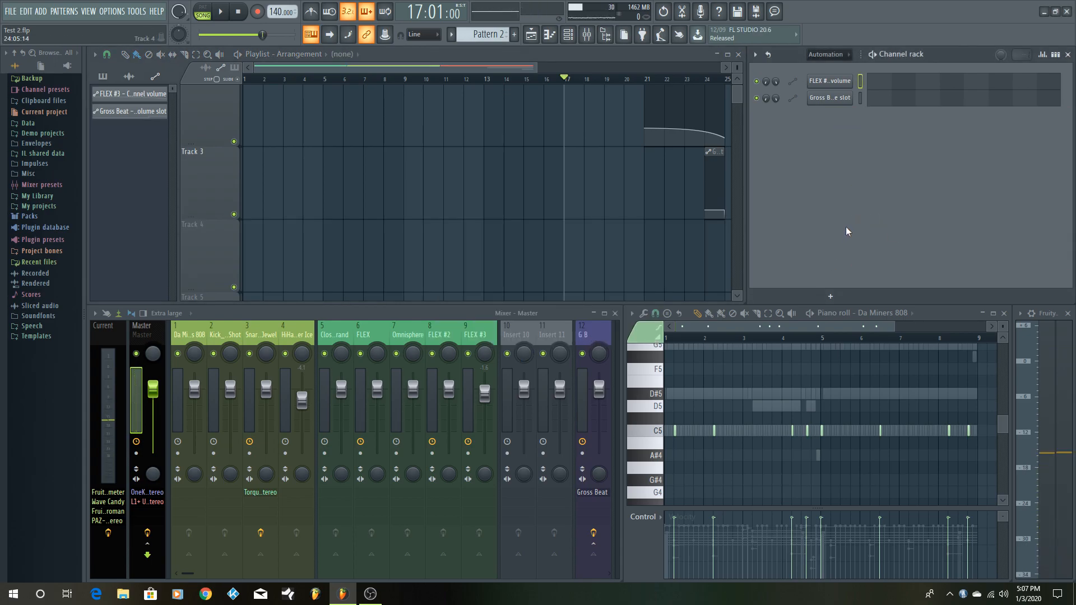
{"action": "scroll", "coordinate": [671, 216], "scroll_direction": "up", "scroll_amount": 2}
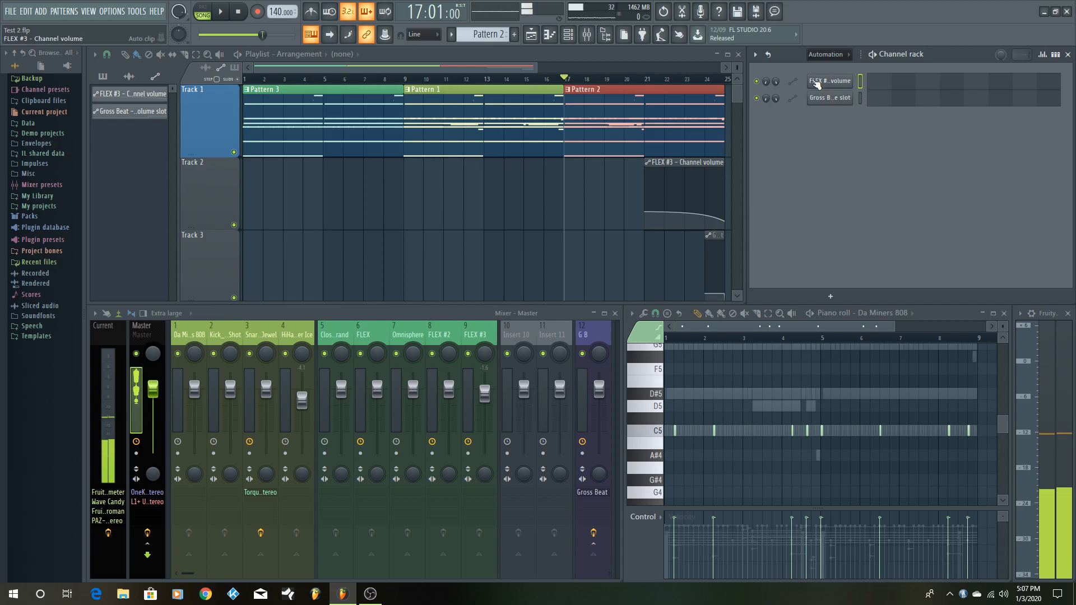
- Show all channels in the channel rack and play the arrangement twice from bar 17 to hear the closing automation
{"action": "left_click", "coordinate": [825, 55]}
{"action": "left_click", "coordinate": [832, 63]}
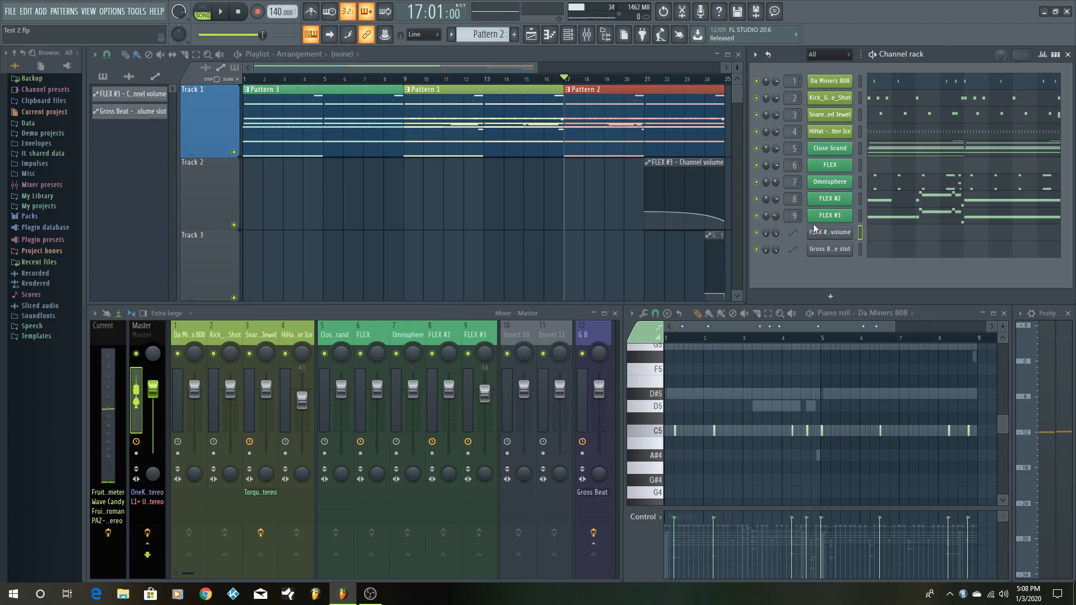
{"action": "key", "text": "space"}
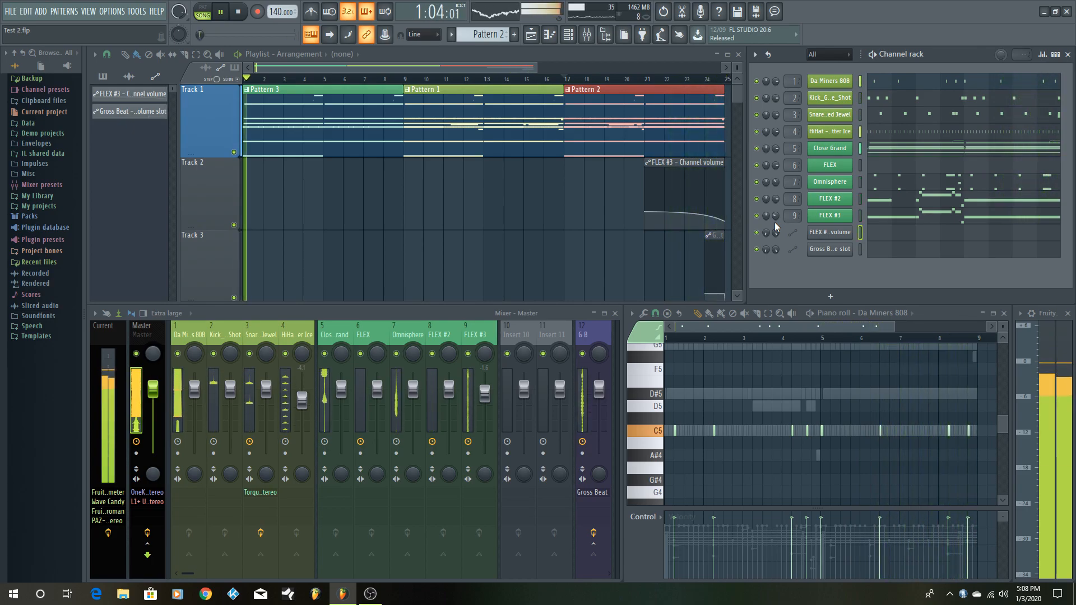
{"action": "key", "text": "space"}
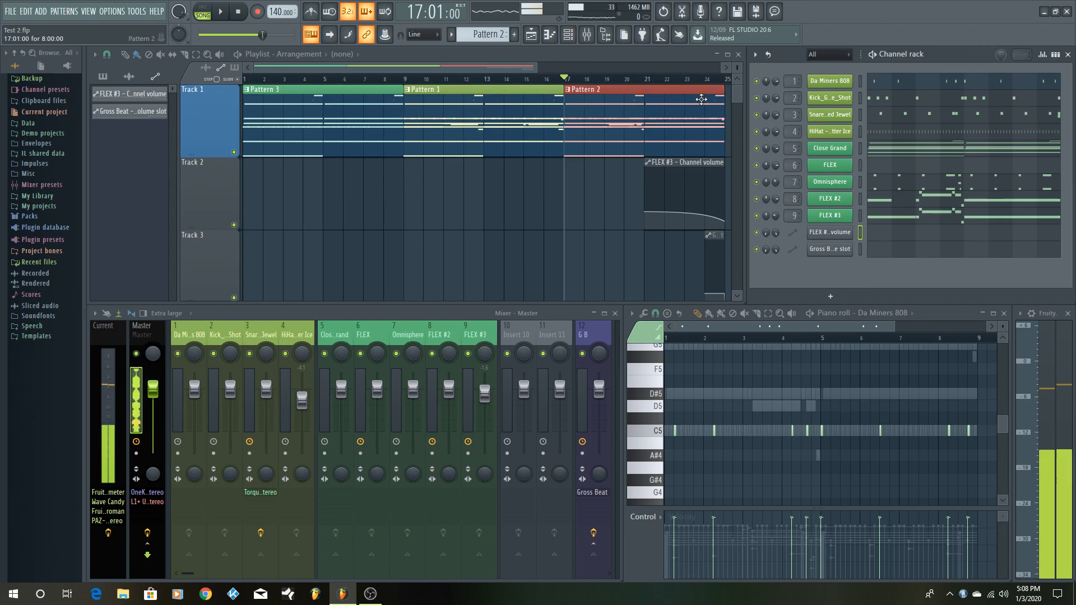
{"action": "key", "text": "space"}
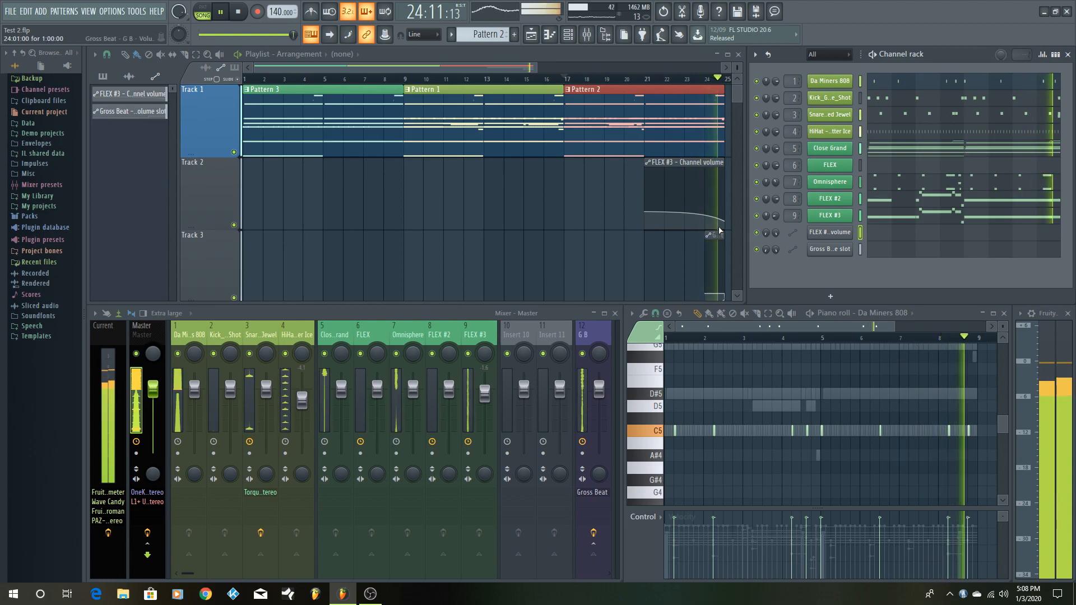
{"action": "key", "text": "space"}
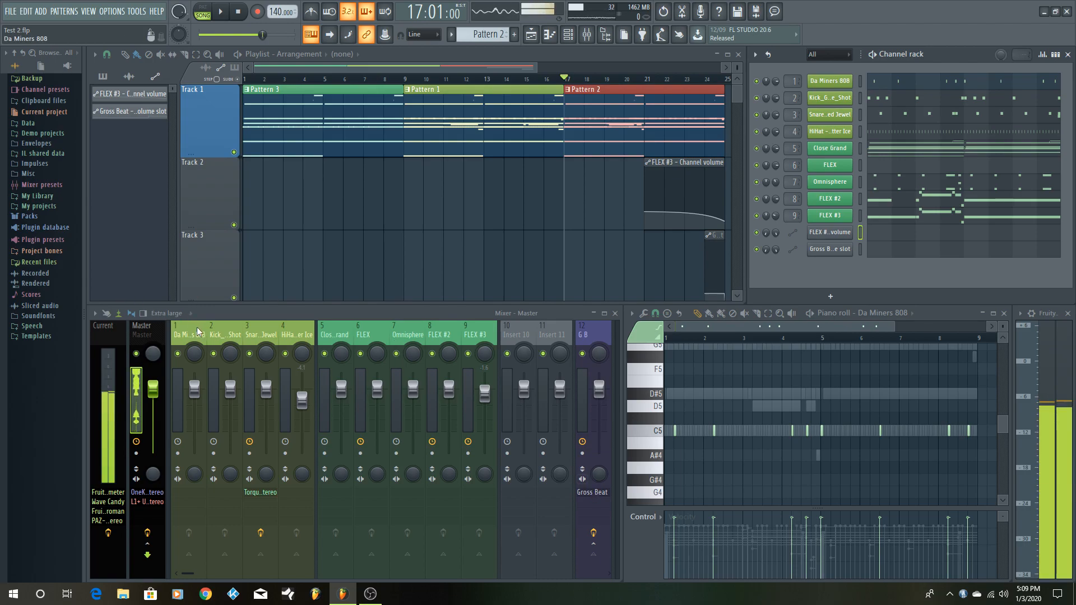
- Check the mixer routing of the HiHat, FLEX, Omnisphere, FLEX #2 and FLEX #3 tracks
{"action": "left_click", "coordinate": [307, 334]}
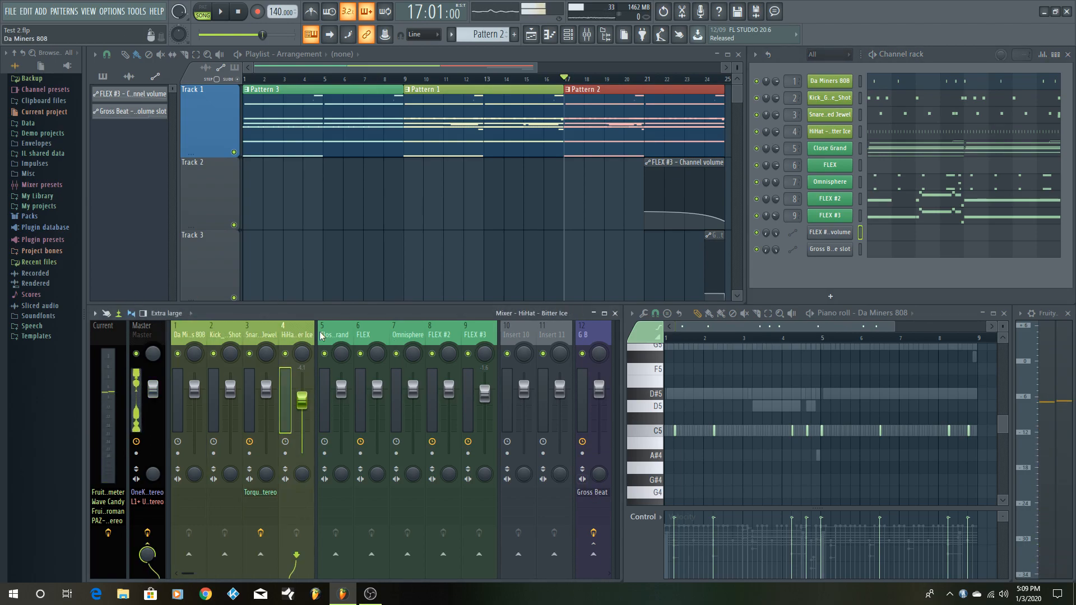
{"action": "left_click", "coordinate": [367, 339]}
{"action": "left_click", "coordinate": [391, 335]}
{"action": "left_click", "coordinate": [430, 335]}
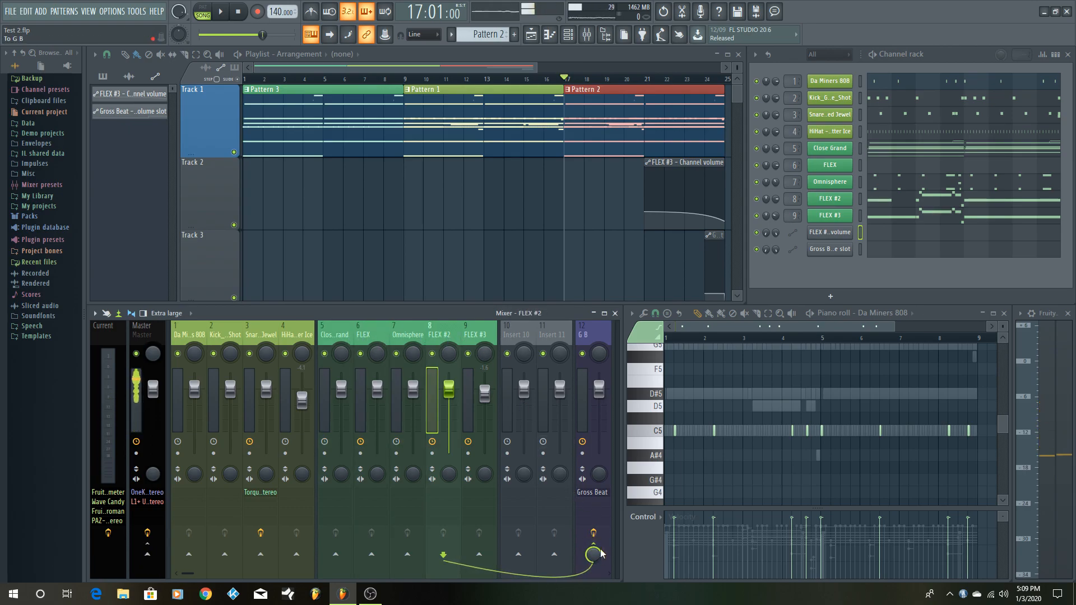
{"action": "left_click", "coordinate": [479, 335]}
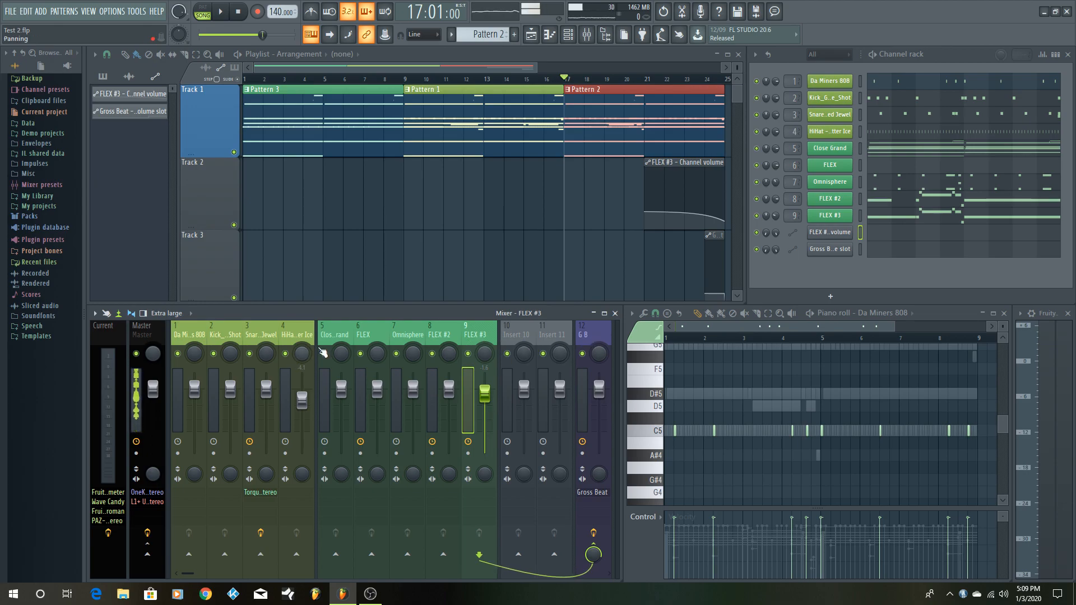
- View the routing options from the Close Grand mixer track to the G B track and dismiss them
{"action": "left_click", "coordinate": [335, 336]}
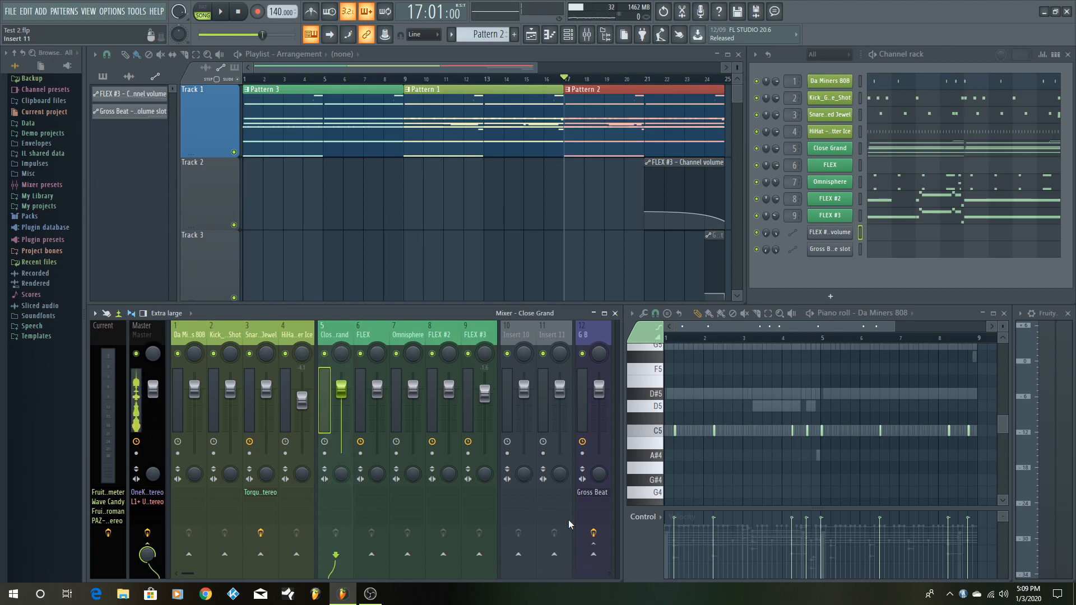
{"action": "right_click", "coordinate": [597, 558]}
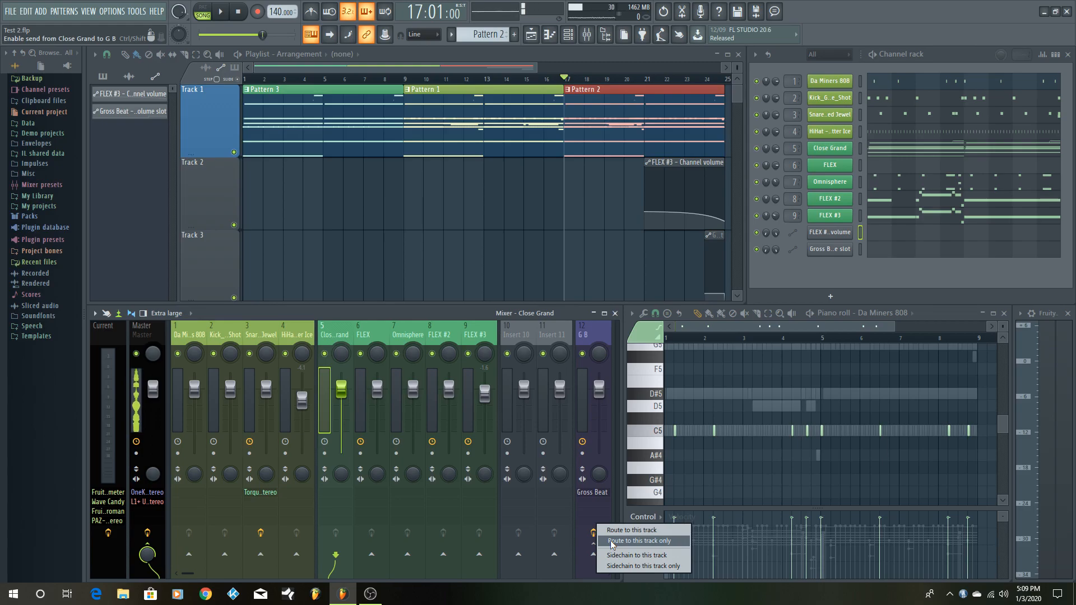
{"action": "left_click", "coordinate": [449, 312]}
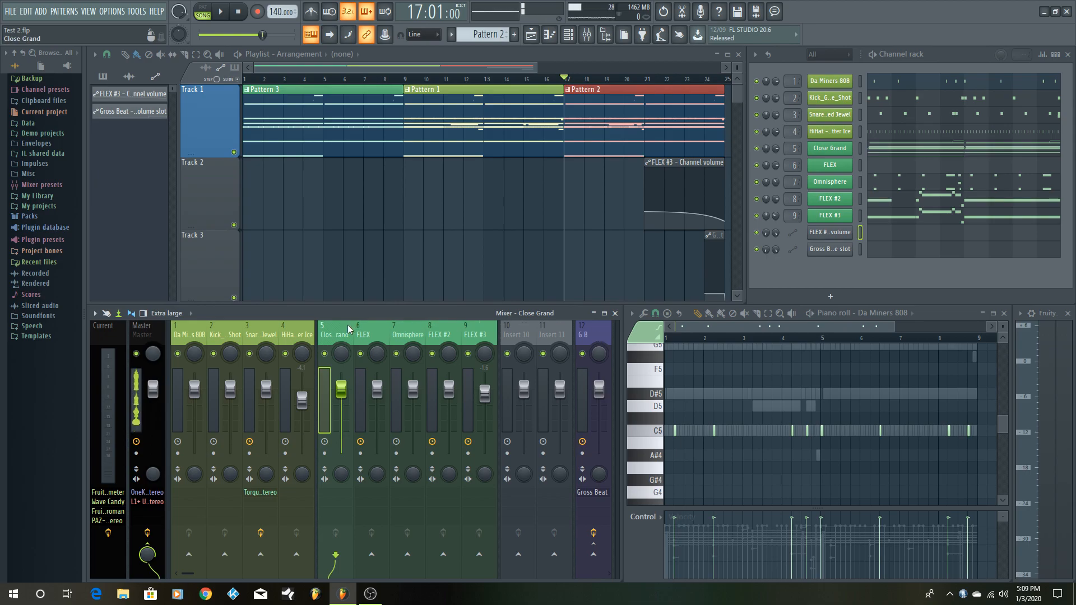
- Review the routing of the FLEX, Omnisphere, FLEX #2, FLEX #3 and Insert 10 mixer tracks
{"action": "left_click", "coordinate": [364, 331]}
{"action": "left_click", "coordinate": [403, 328]}
{"action": "left_click", "coordinate": [438, 332]}
{"action": "left_click", "coordinate": [462, 336]}
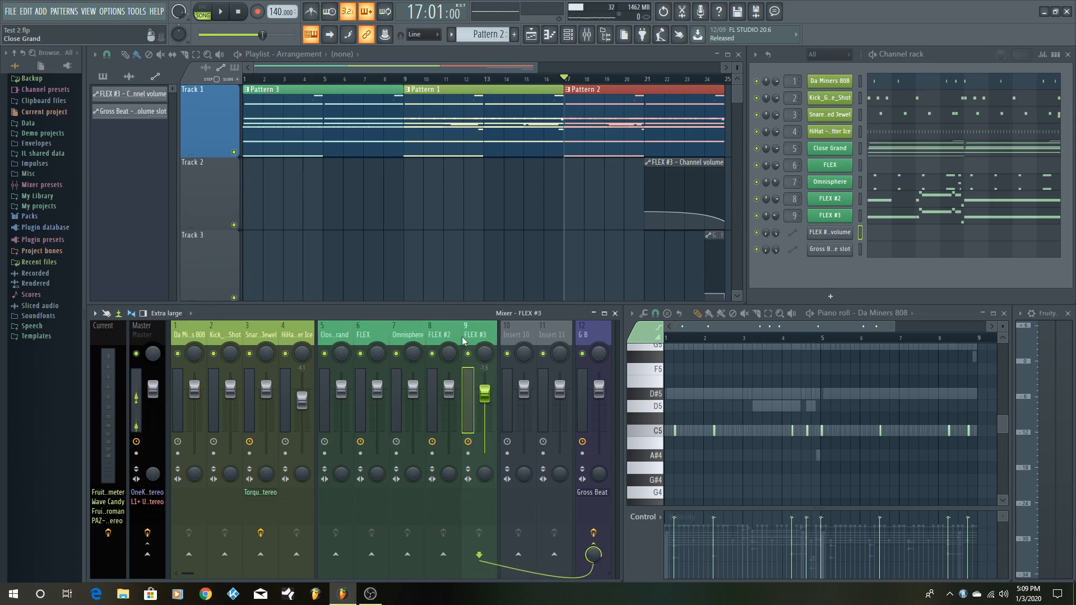
{"action": "left_click", "coordinate": [521, 330]}
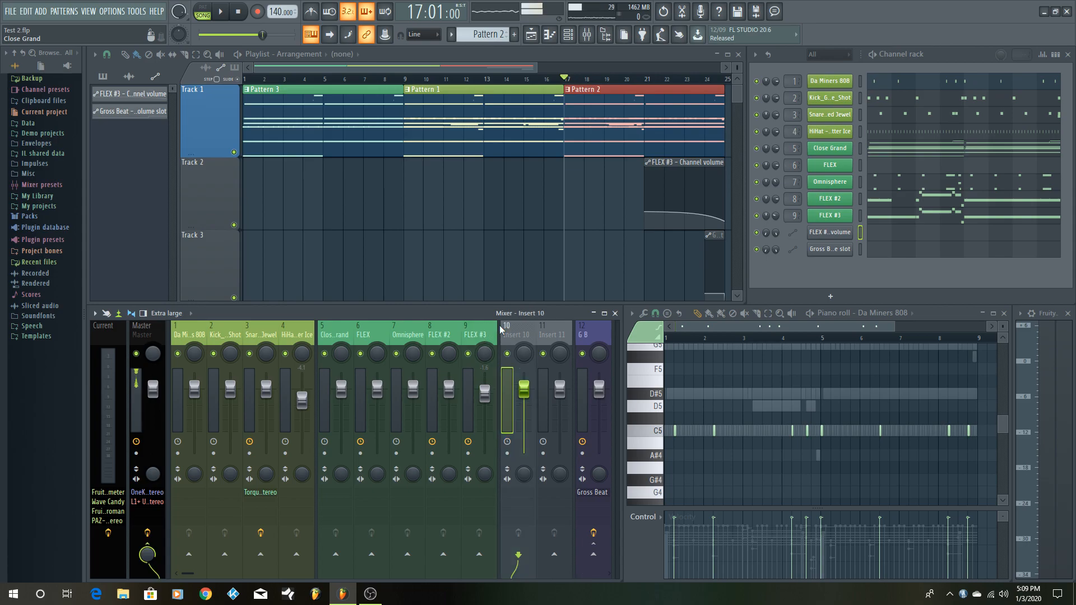
- Open Gross Beat on the G B mixer track, reposition its window, and view the Empty volume slot's automation options
{"action": "left_click", "coordinate": [587, 336]}
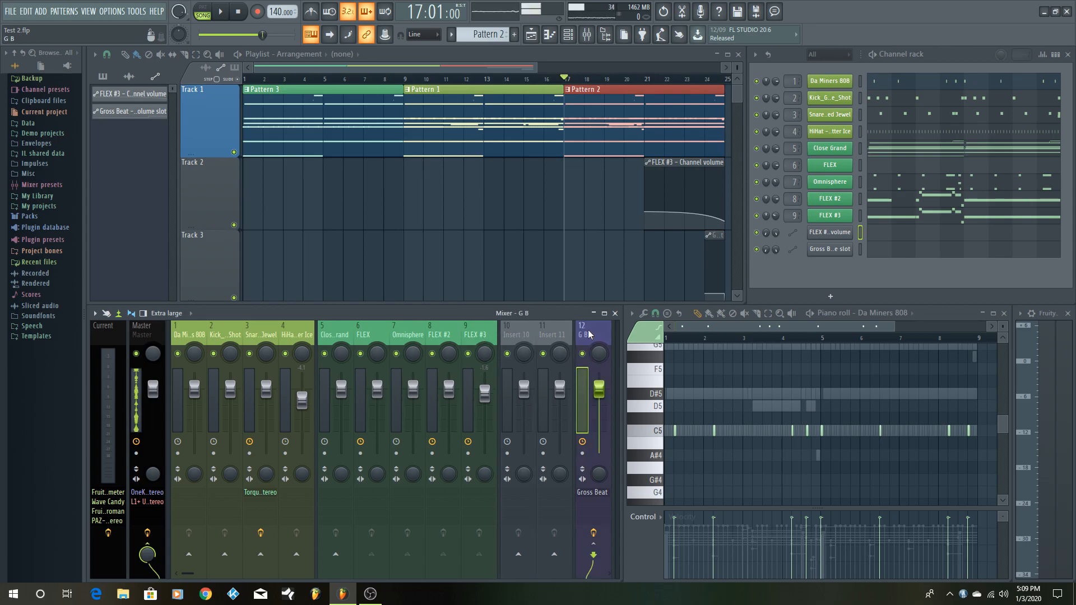
{"action": "left_click", "coordinate": [587, 492]}
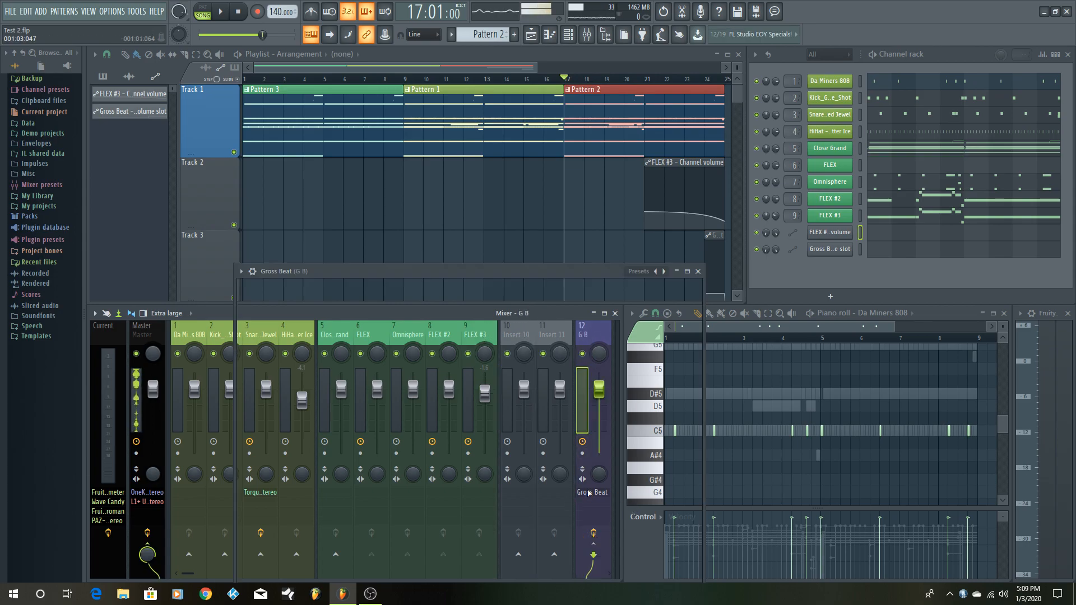
{"action": "left_click_drag", "start_coordinate": [505, 271], "coordinate": [463, 224]}
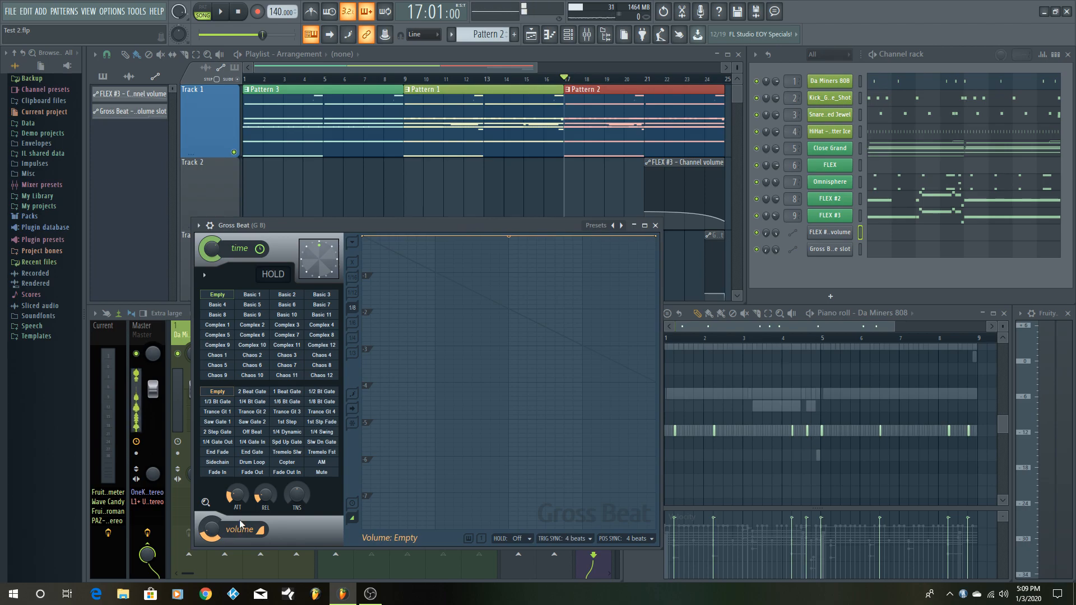
{"action": "right_click", "coordinate": [219, 396]}
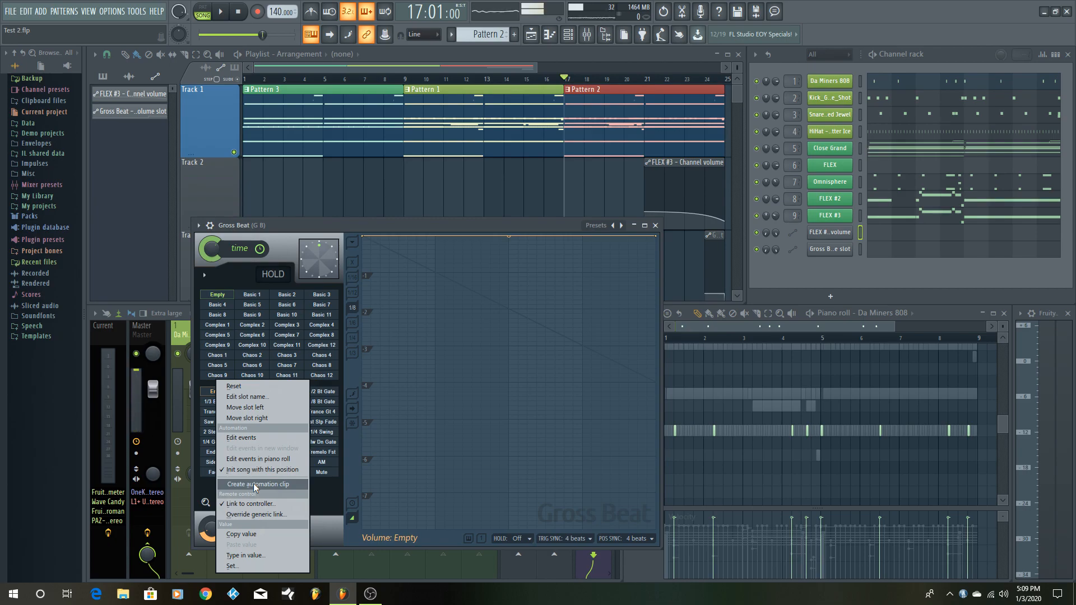
{"action": "left_click", "coordinate": [434, 227]}
- Try the 1/4 Bt Gate volume preset in Gross Beat, restore the Empty slot, and close the plugin
{"action": "left_click", "coordinate": [253, 402]}
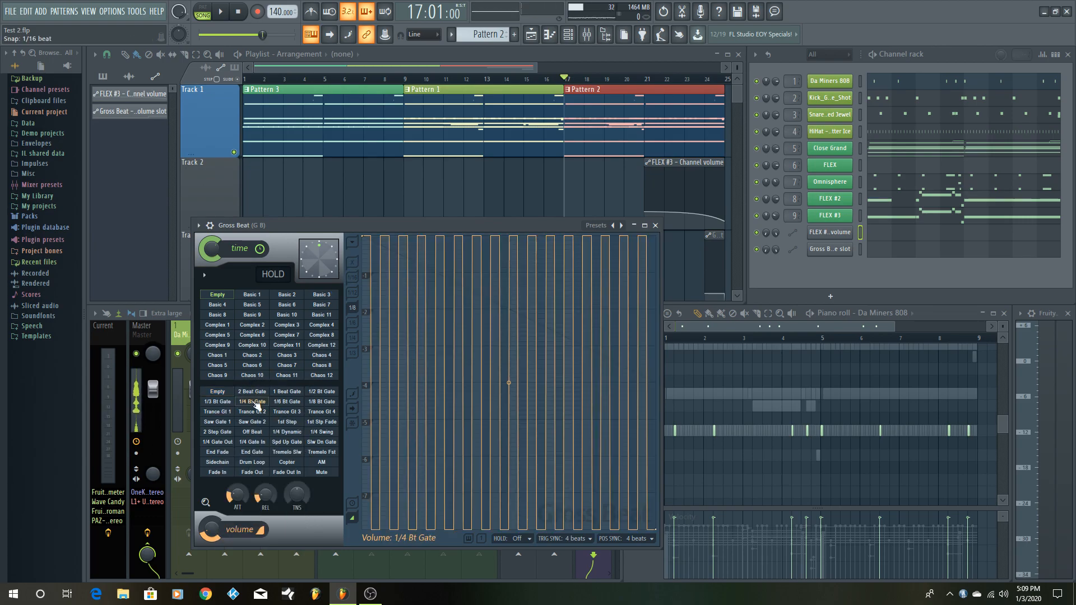
{"action": "left_click", "coordinate": [224, 393]}
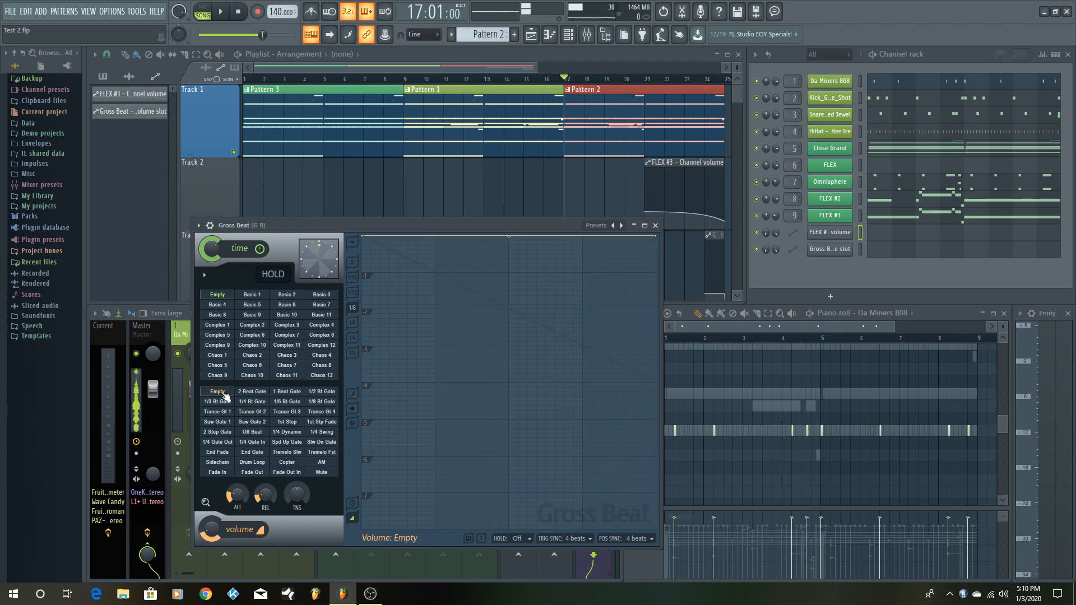
{"action": "left_click", "coordinate": [655, 226]}
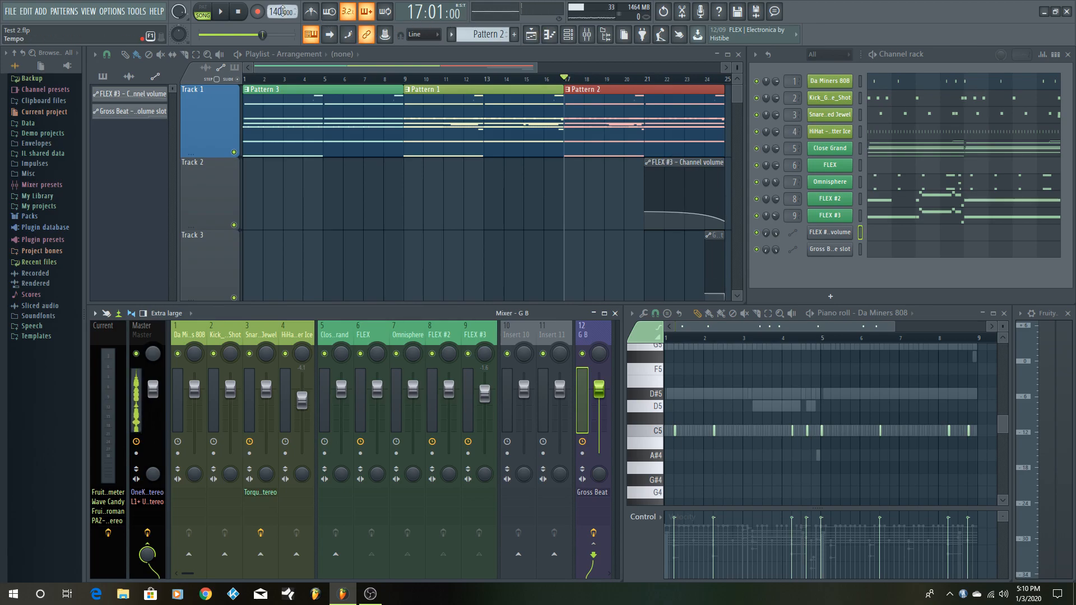
- Play the song from bar 17 with Gross Beat open to observe its volume slot automation, and stop playback
{"action": "left_click", "coordinate": [221, 12]}
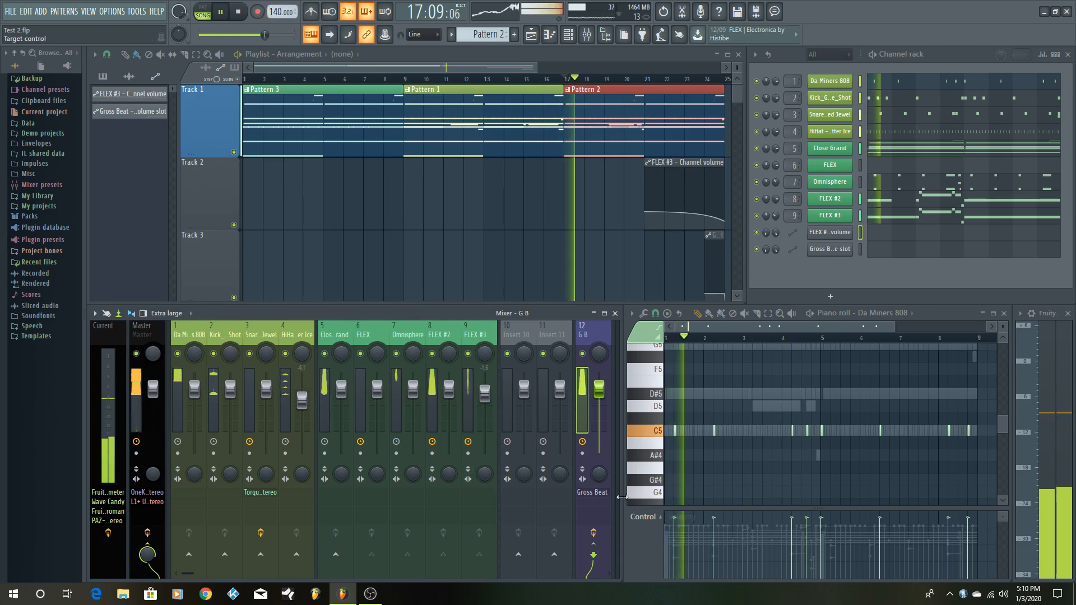
{"action": "left_click", "coordinate": [593, 491]}
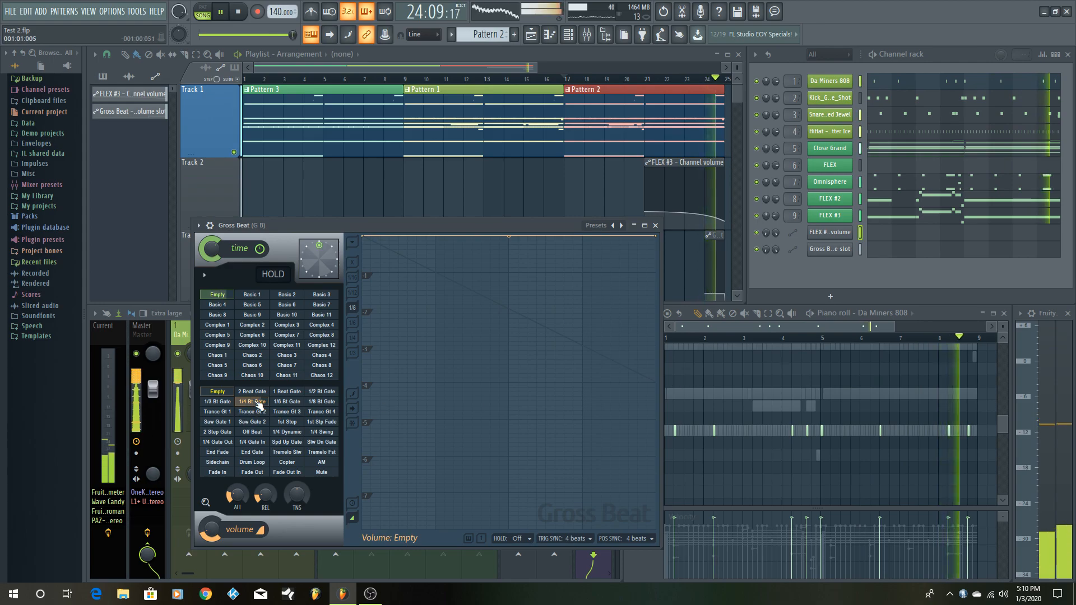
{"action": "key", "text": "space"}
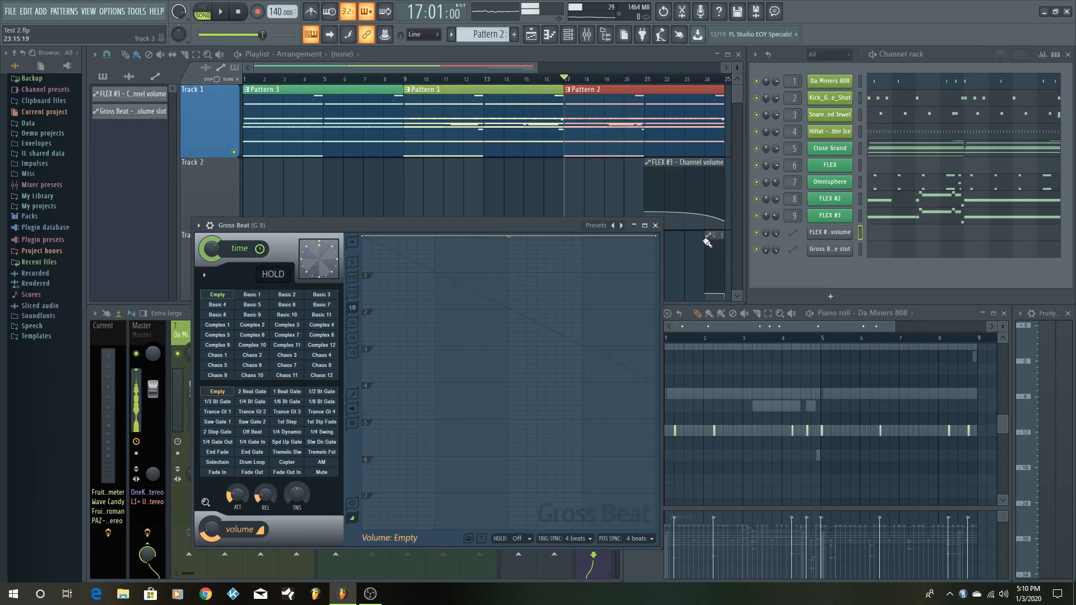
- Try extending the Gross Beat volume slot automation clip back to bar 21, play it from bar 17, and restore its start at bar 24
{"action": "left_click_drag", "start_coordinate": [704, 238], "coordinate": [640, 241]}
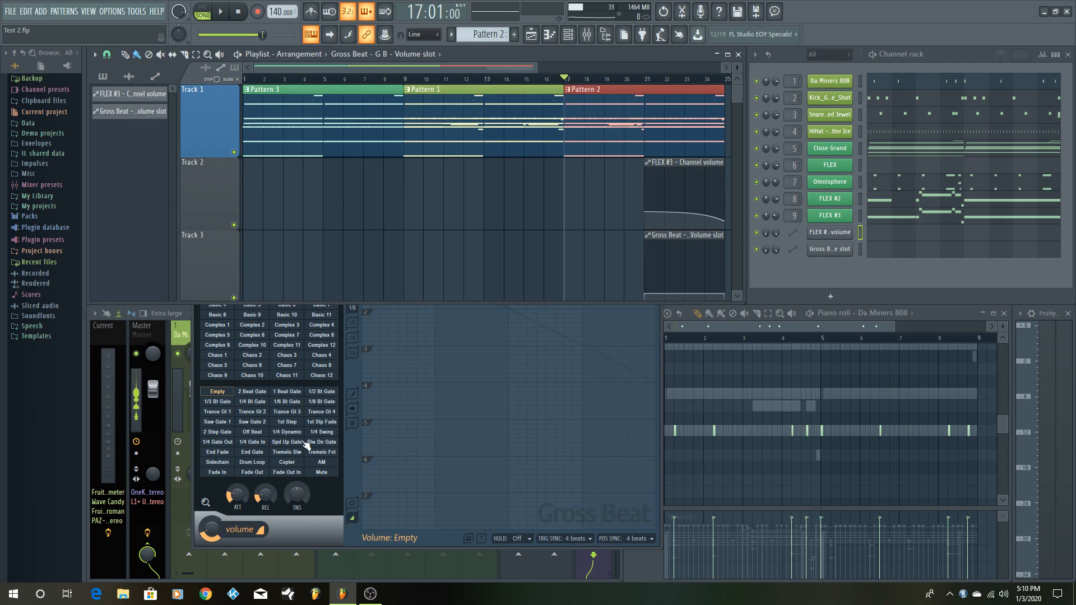
{"action": "left_click", "coordinate": [211, 530]}
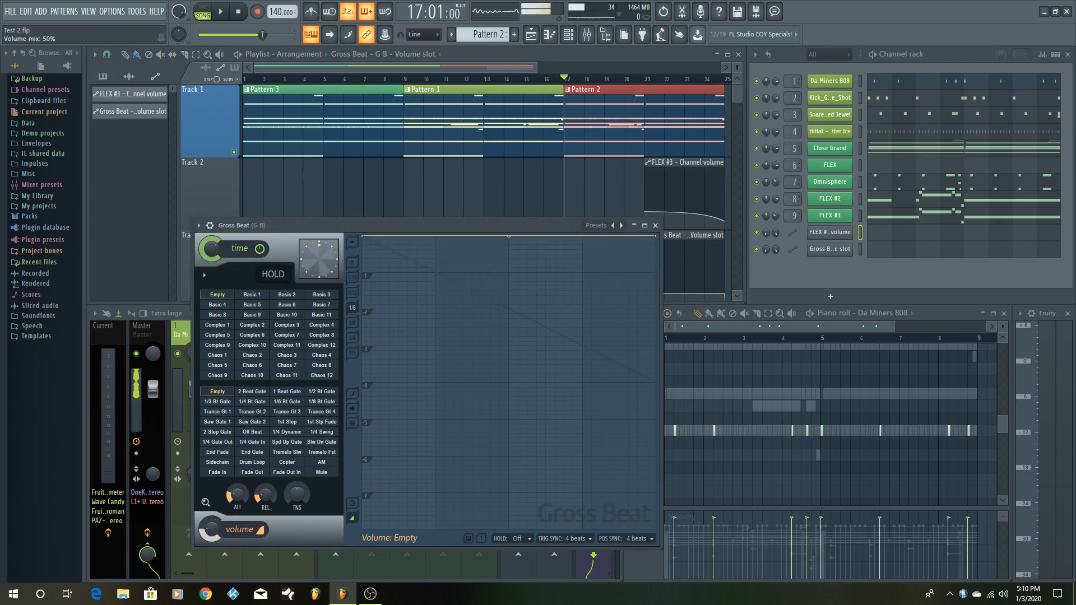
{"action": "key", "text": "space"}
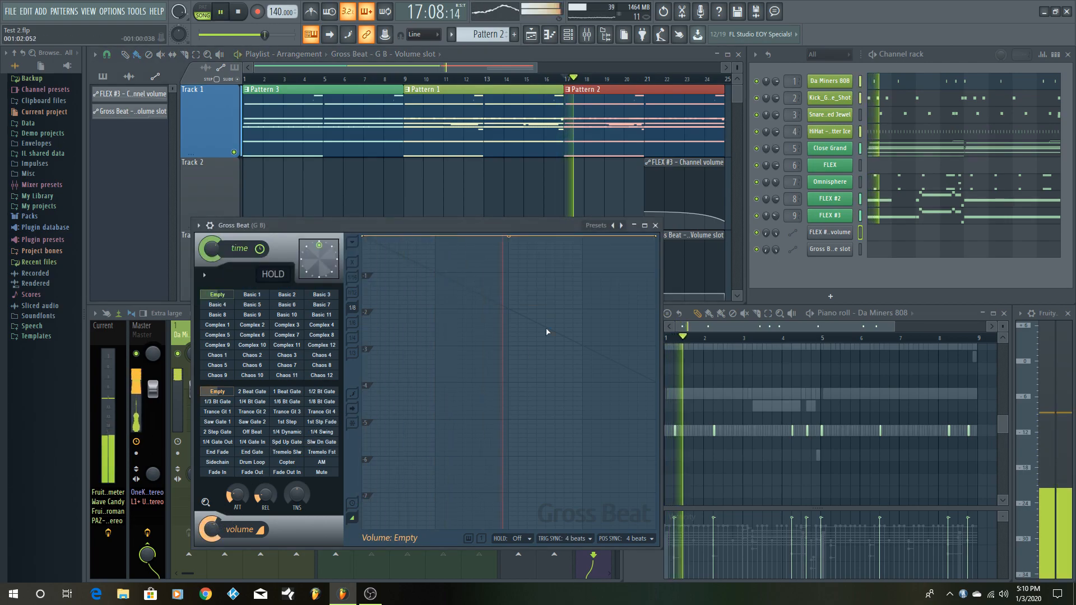
{"action": "left_click_drag", "start_coordinate": [523, 221], "coordinate": [490, 269]}
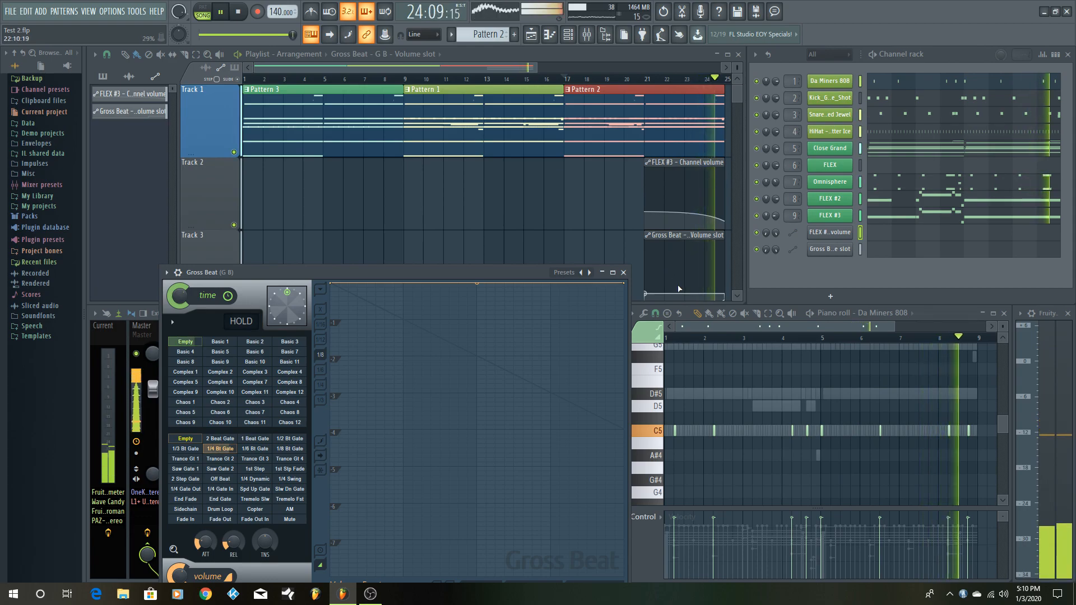
{"action": "key", "text": "space"}
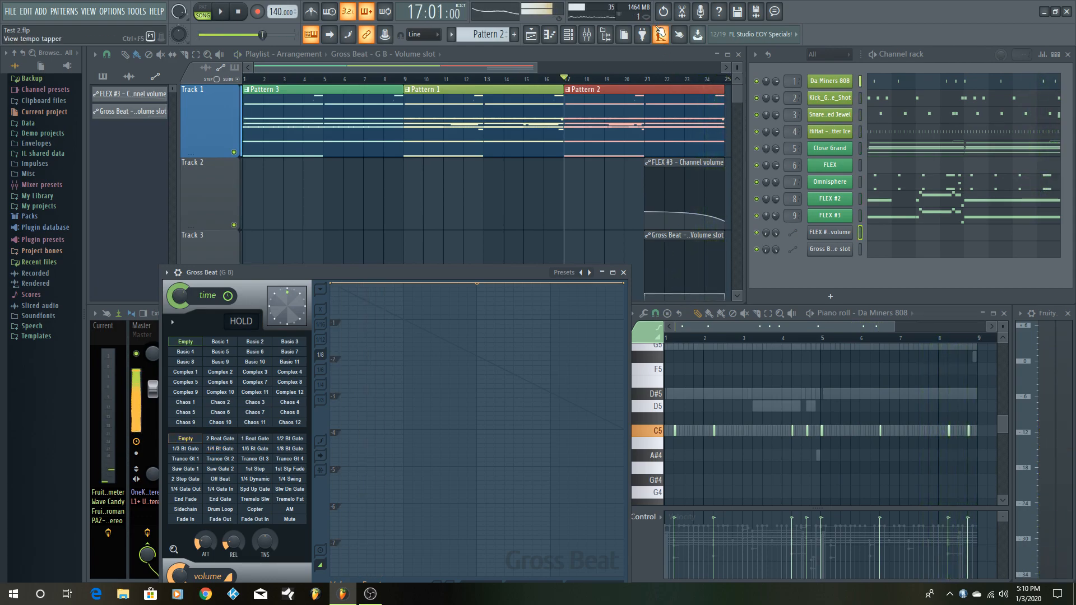
{"action": "left_click", "coordinate": [663, 11]}
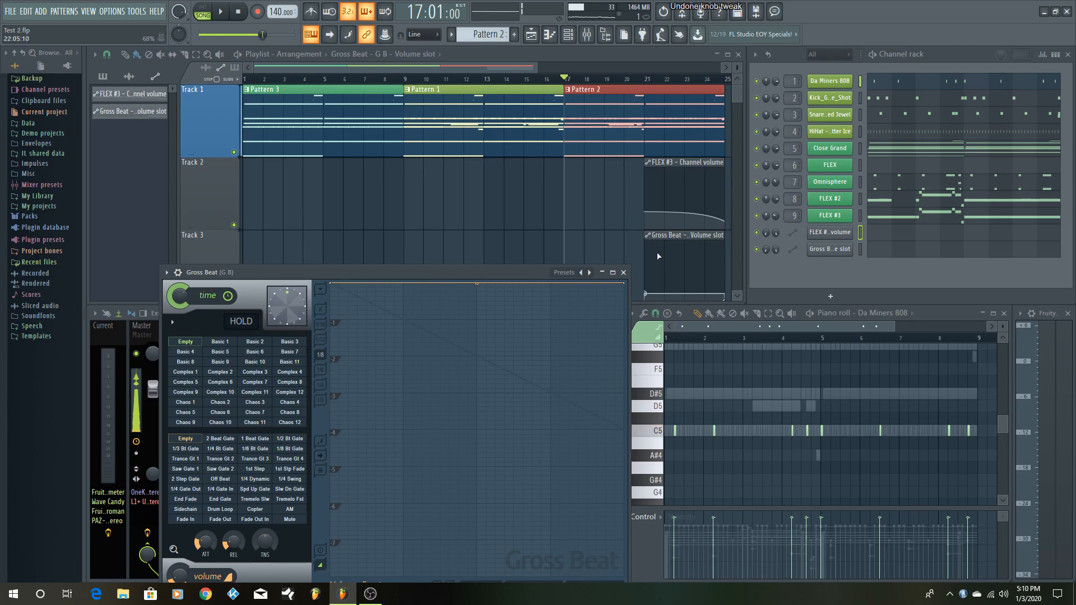
{"action": "left_click_drag", "start_coordinate": [643, 239], "coordinate": [704, 267]}
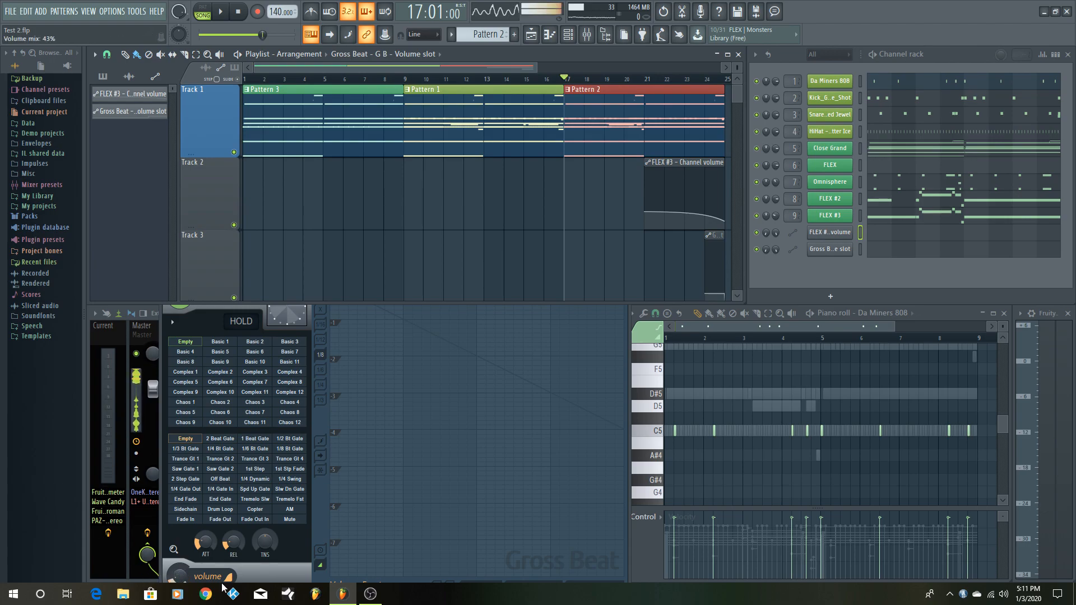
- Bring Gross Beat forward, reposition its window, play from bar 17 to observe the volume slot switching, stop playback and close the plugin
{"action": "left_click", "coordinate": [271, 569]}
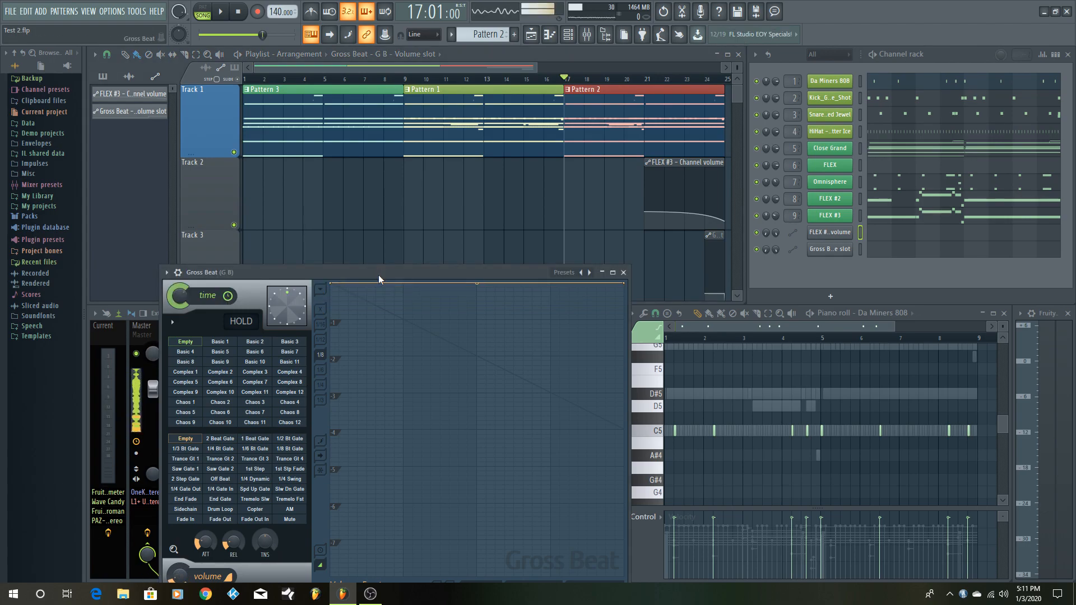
{"action": "left_click_drag", "start_coordinate": [378, 270], "coordinate": [374, 186]}
{"action": "key", "text": "space"}
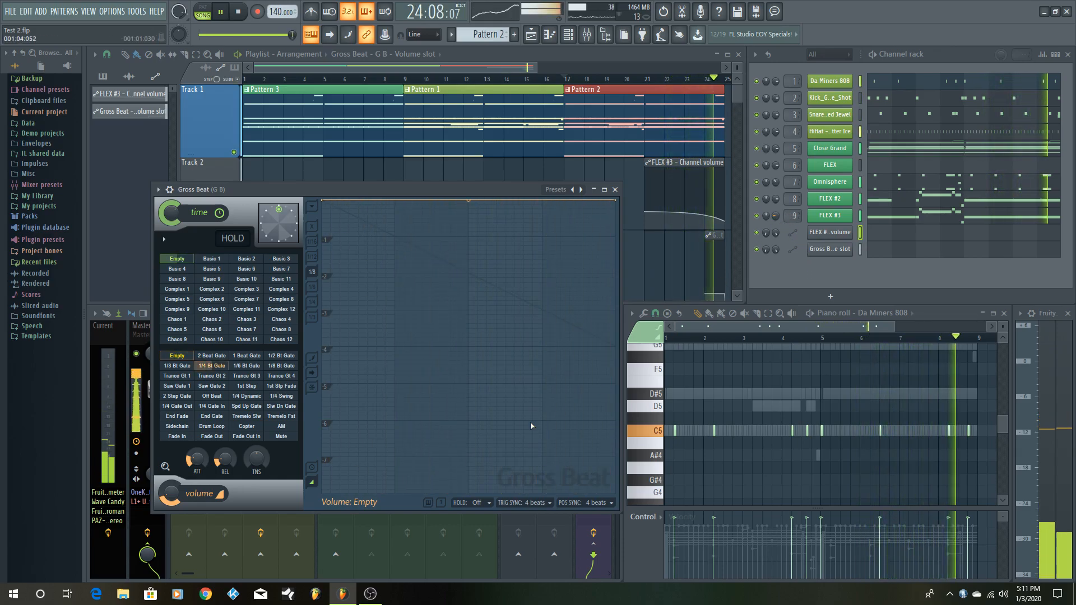
{"action": "key", "text": "space"}
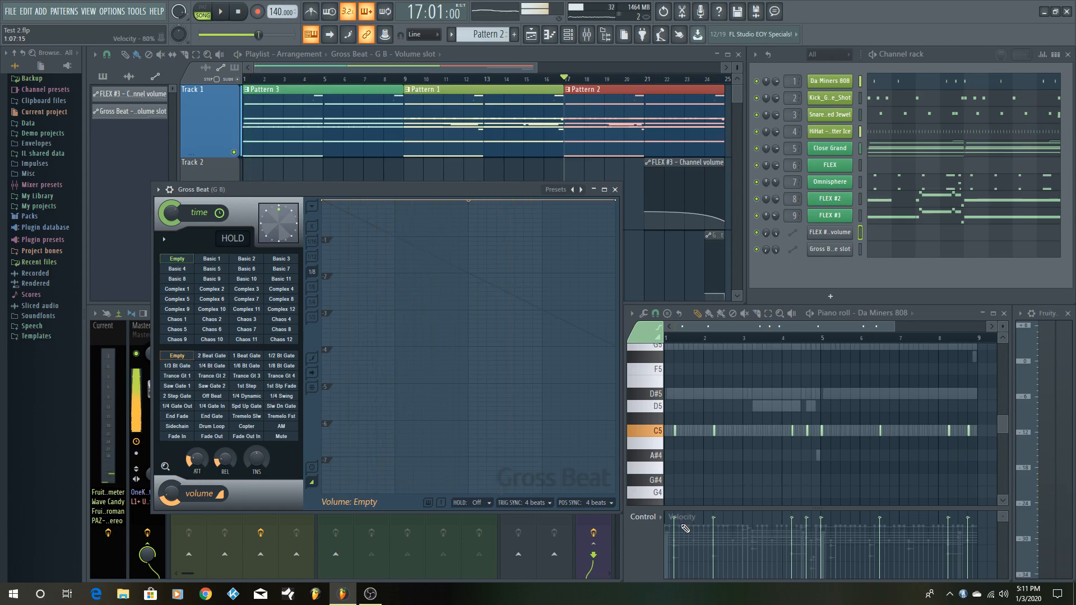
{"action": "left_click", "coordinate": [615, 190]}
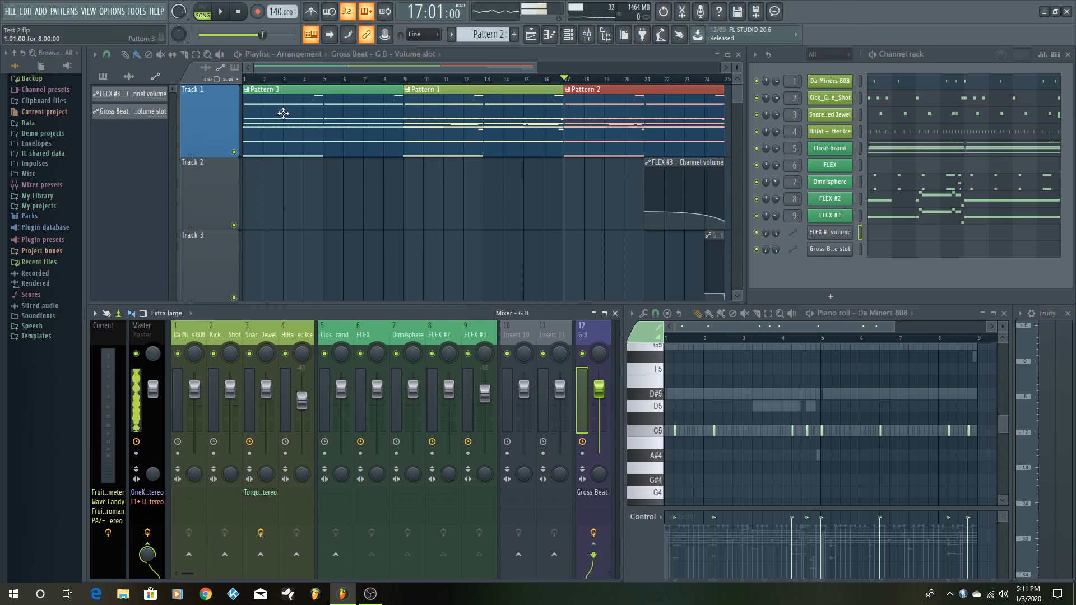
- Play the song from its start, skip to the sections at bars 9 and 17, and stop playback
{"action": "left_click_drag", "start_coordinate": [262, 34], "coordinate": [199, 35]}
{"action": "key", "text": "space"}
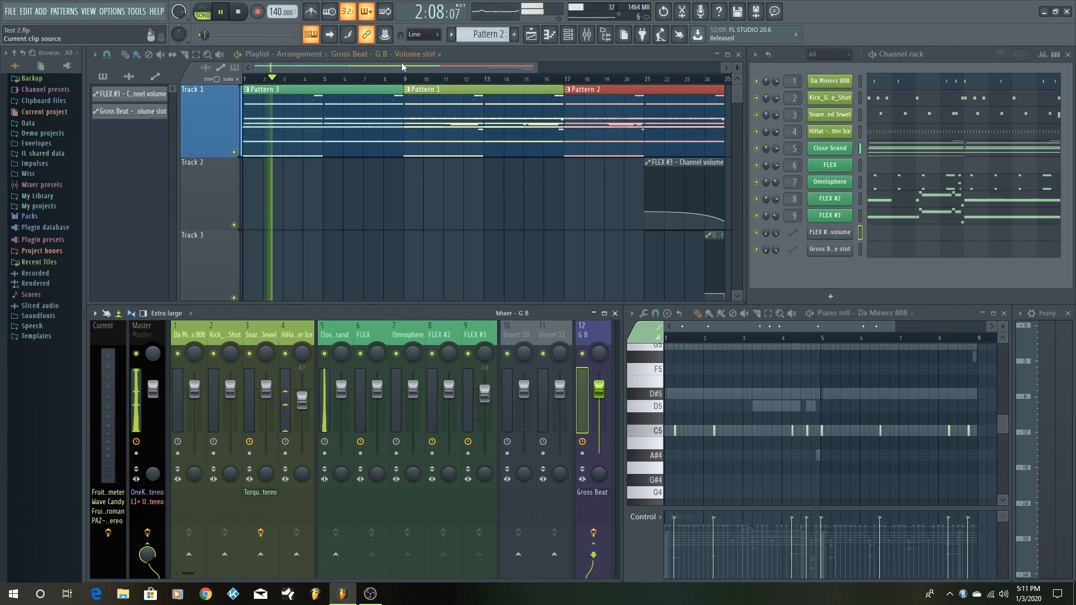
{"action": "left_click", "coordinate": [408, 80]}
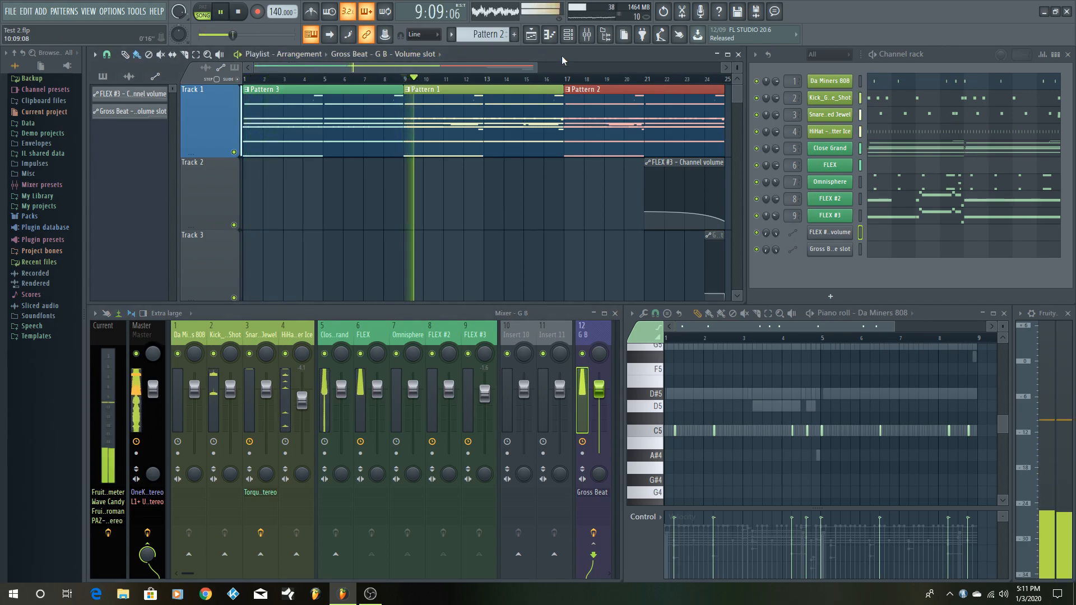
{"action": "left_click", "coordinate": [567, 80]}
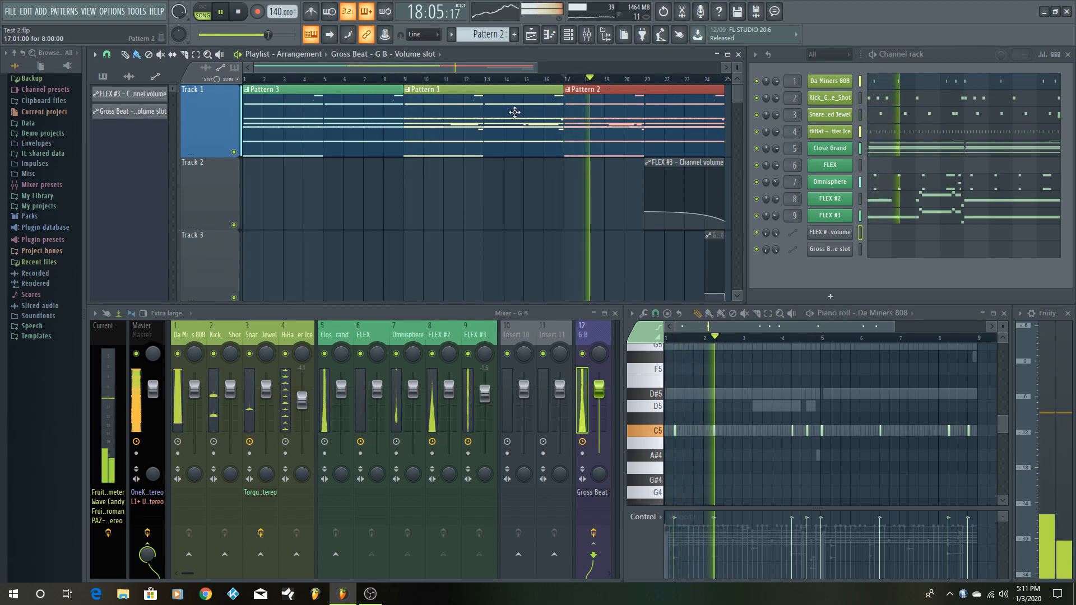
{"action": "key", "text": "space"}
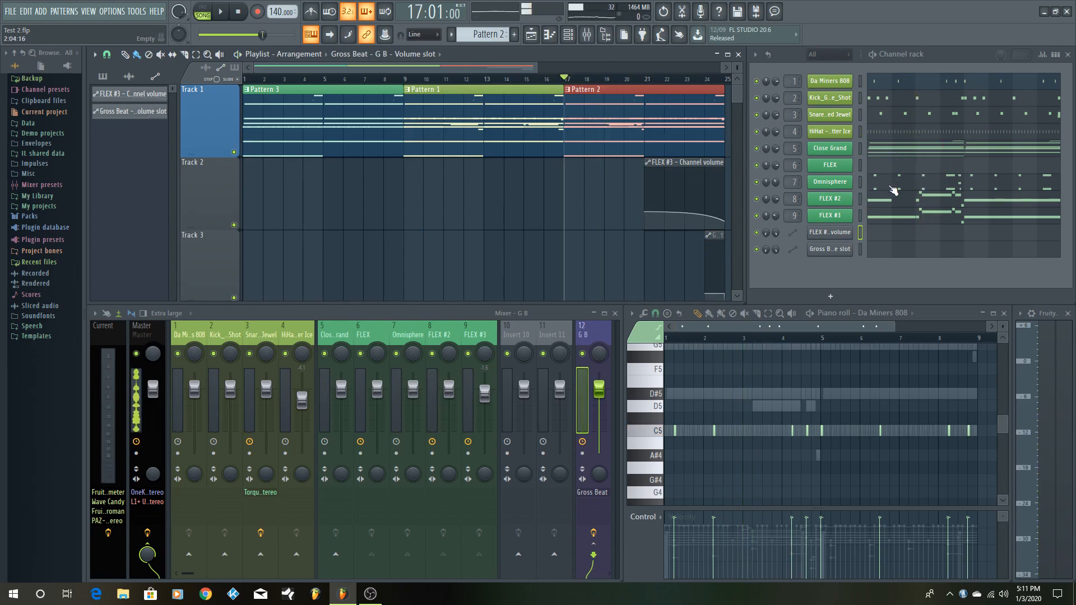
- Place Pattern 1 at bar 1 and Pattern 2 at bar 9 end to end on Track 3 of the playlist
{"action": "left_click", "coordinate": [494, 36]}
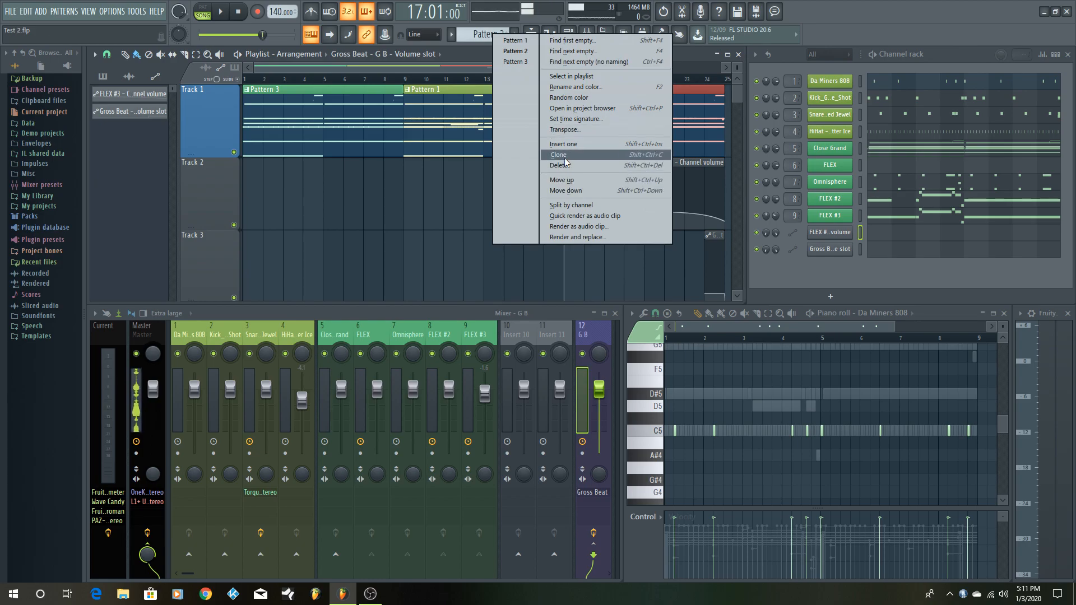
{"action": "left_click", "coordinate": [475, 37]}
{"action": "left_click_drag", "start_coordinate": [475, 37], "coordinate": [475, 32]}
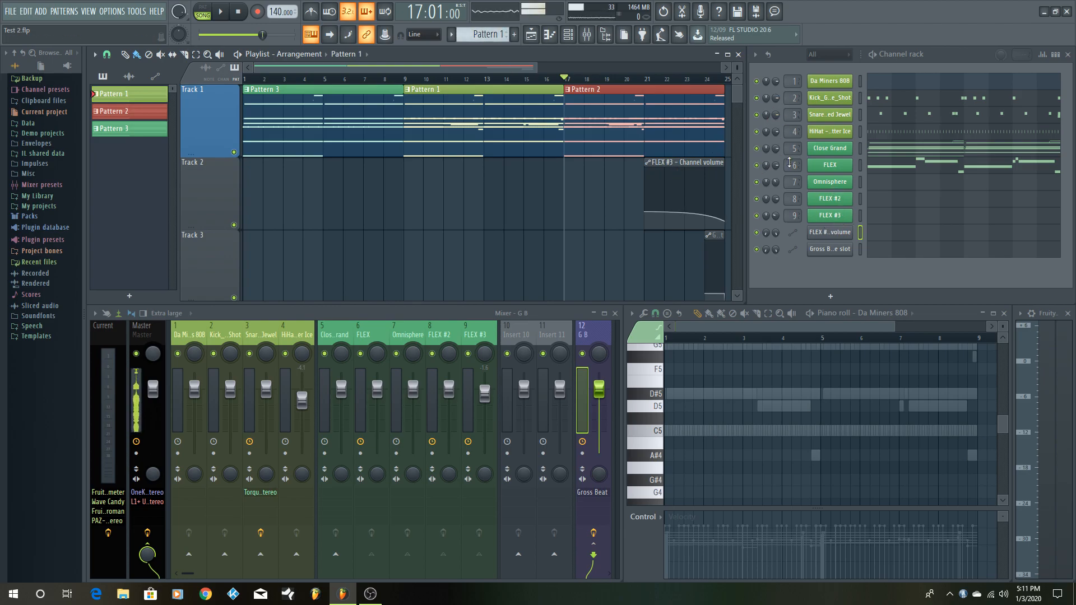
{"action": "left_click", "coordinate": [256, 262]}
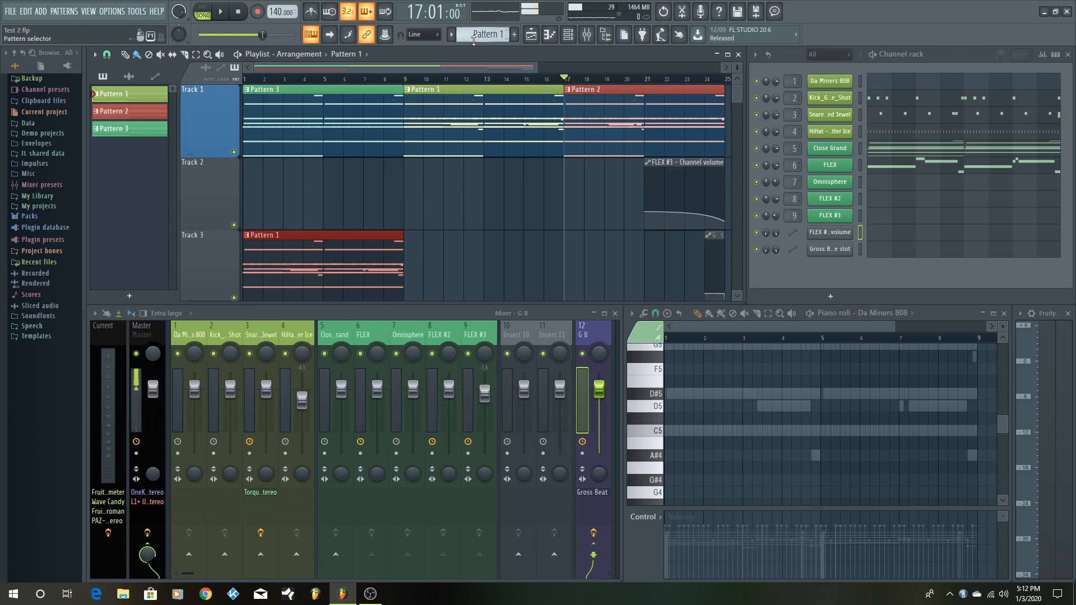
{"action": "scroll", "coordinate": [472, 37], "scroll_direction": "down", "scroll_amount": 1}
{"action": "left_click", "coordinate": [432, 242]}
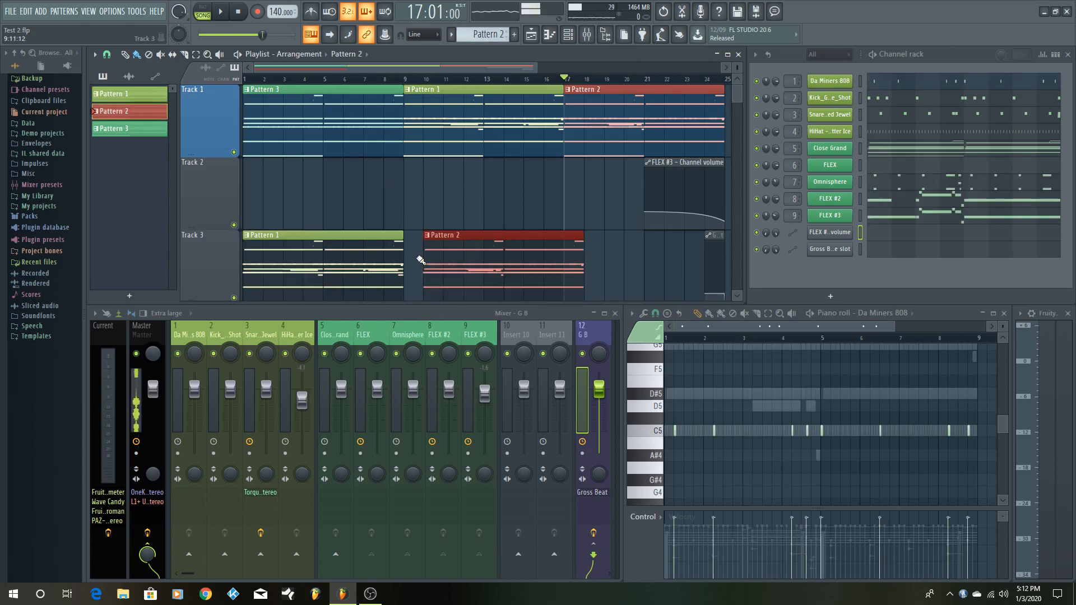
{"action": "left_click_drag", "start_coordinate": [492, 237], "coordinate": [466, 239]}
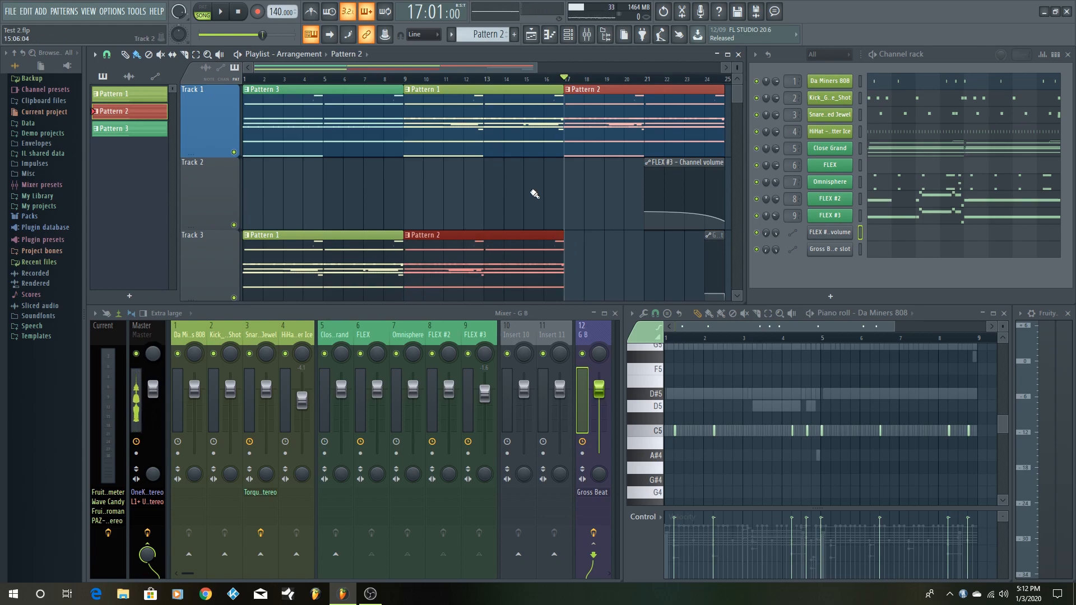
- Place Pattern 3 on Track 4 at bar 17 and deselect the clip
{"action": "scroll", "coordinate": [535, 193], "scroll_direction": "down", "scroll_amount": 1}
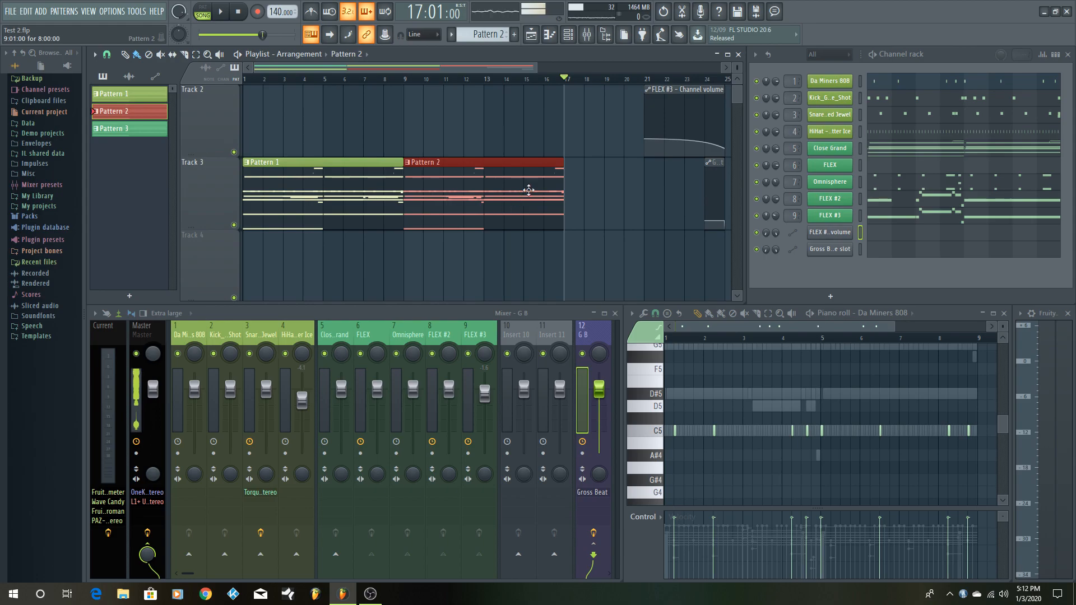
{"action": "scroll", "coordinate": [502, 35], "scroll_direction": "up", "scroll_amount": 1}
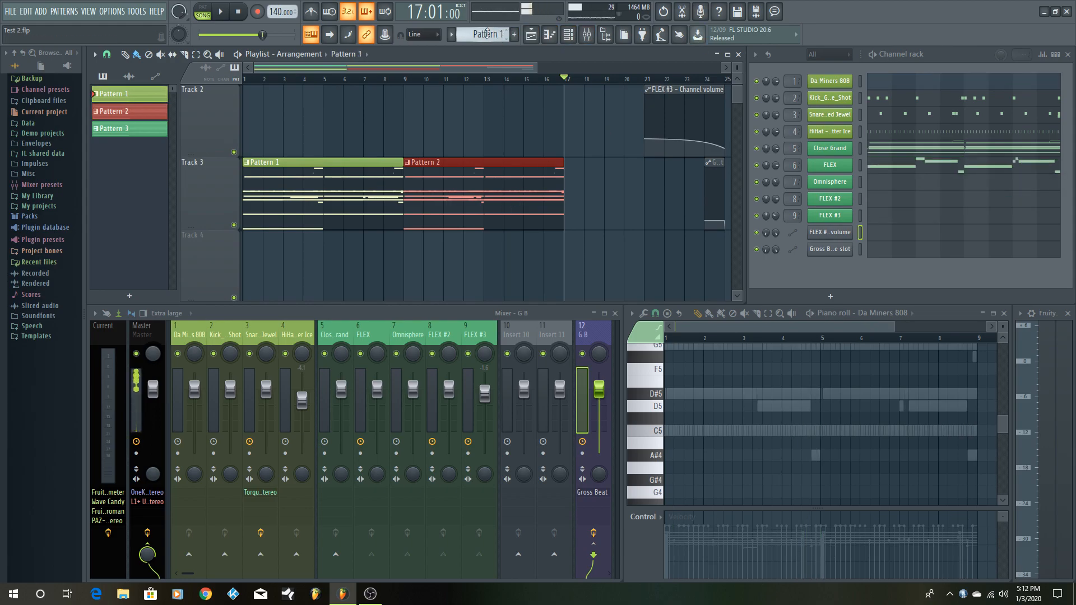
{"action": "scroll", "coordinate": [489, 32], "scroll_direction": "down", "scroll_amount": 2}
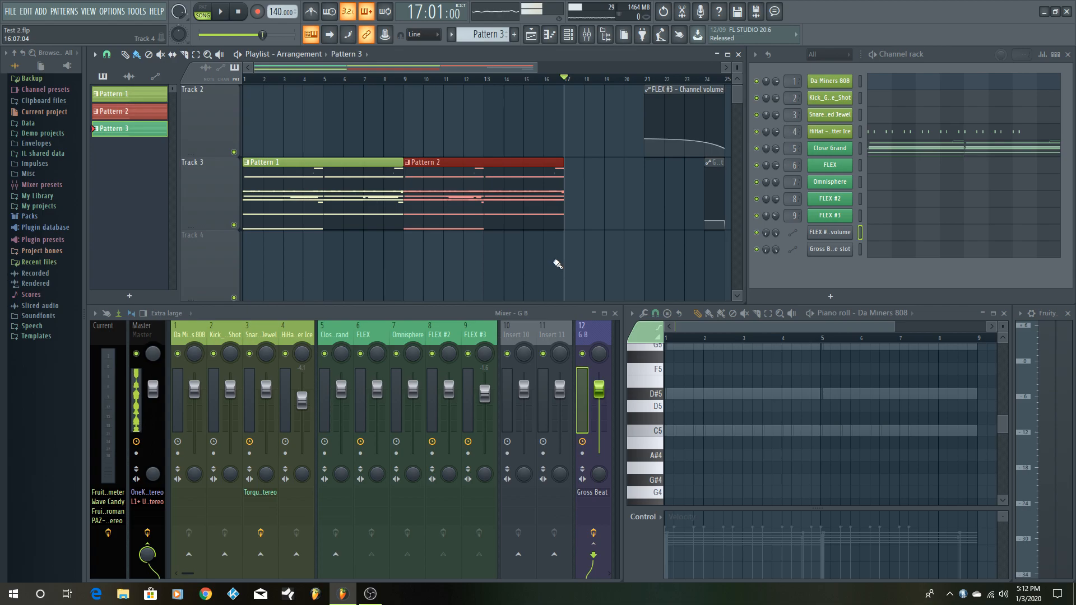
{"action": "left_click", "coordinate": [570, 281]}
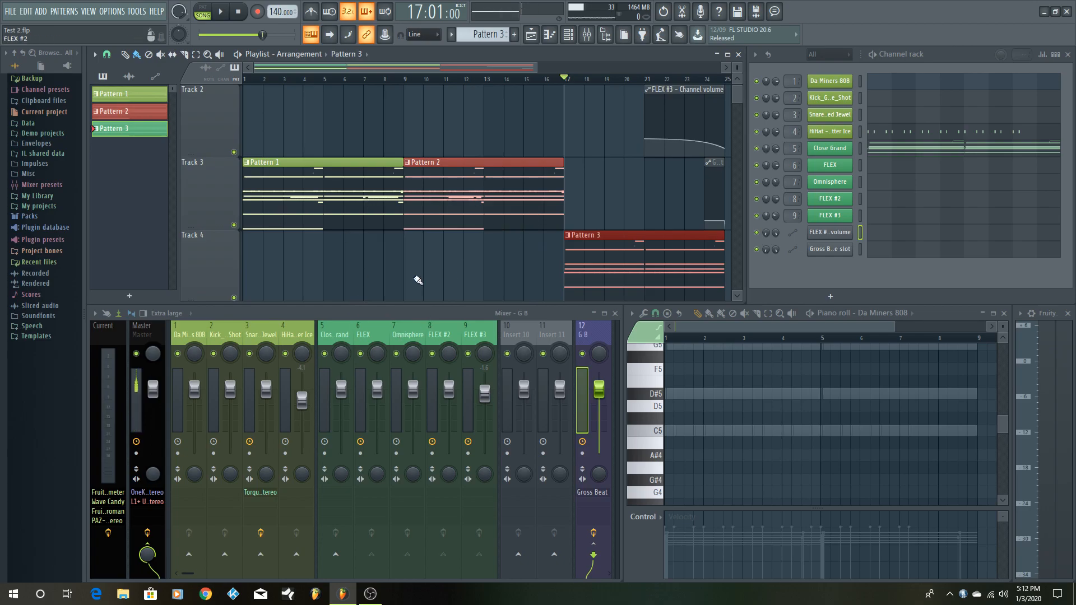
{"action": "key", "text": "ctrl+d"}
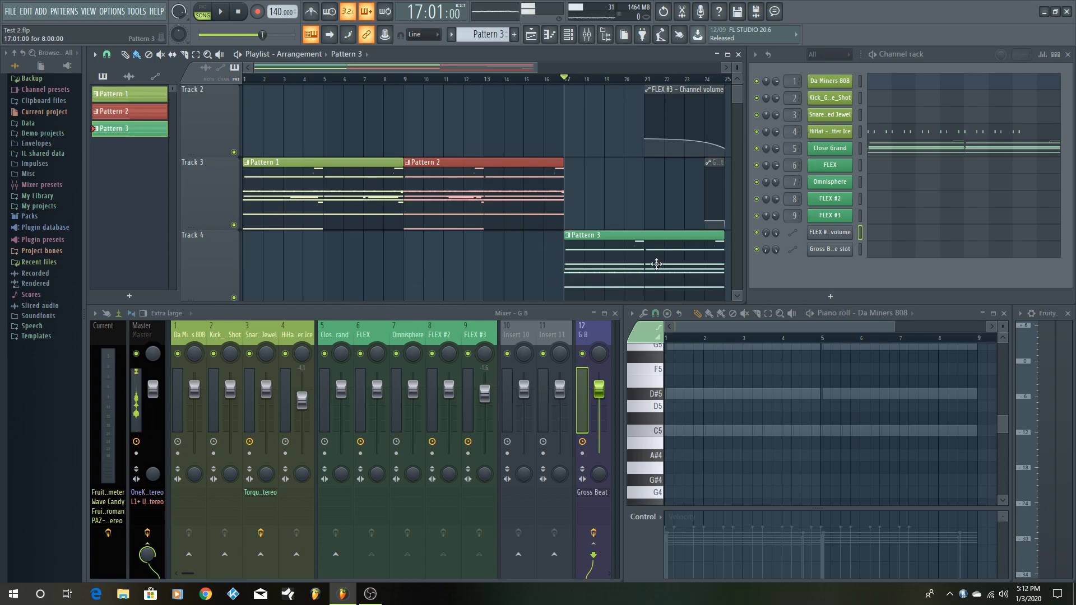
- Delete the Pattern 3 clip from Track 4 and the Pattern 2 and Pattern 1 clips from Track 3
{"action": "right_click", "coordinate": [656, 264]}
{"action": "right_click", "coordinate": [483, 180]}
{"action": "right_click", "coordinate": [314, 184]}
{"action": "scroll", "coordinate": [504, 198], "scroll_direction": "up", "scroll_amount": 1}
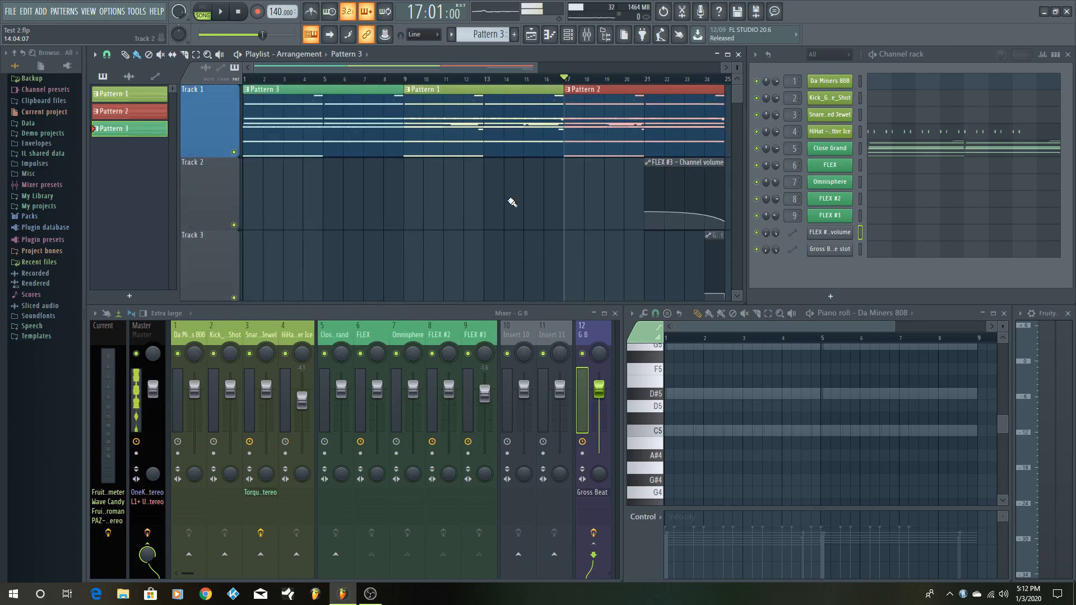